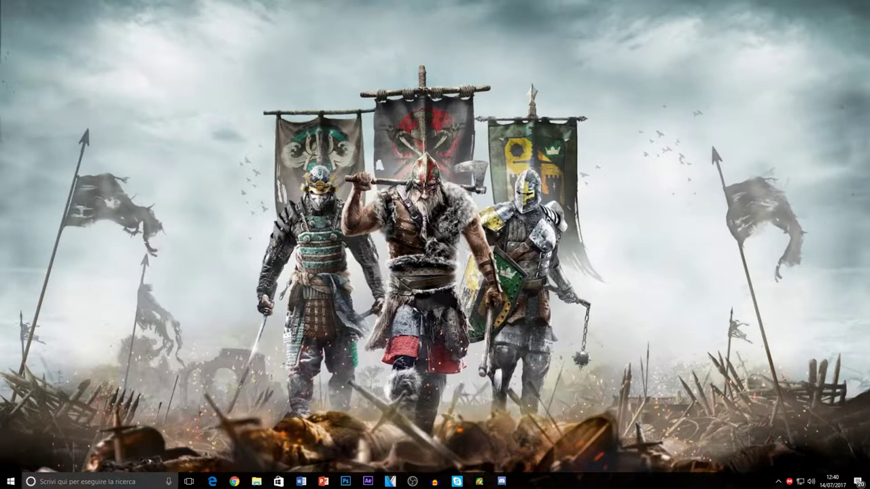
- Open VEGAS Pro and demonstrate playing the empty project from its start, stopping playback at the end
{"action": "left_click", "coordinate": [389, 481]}
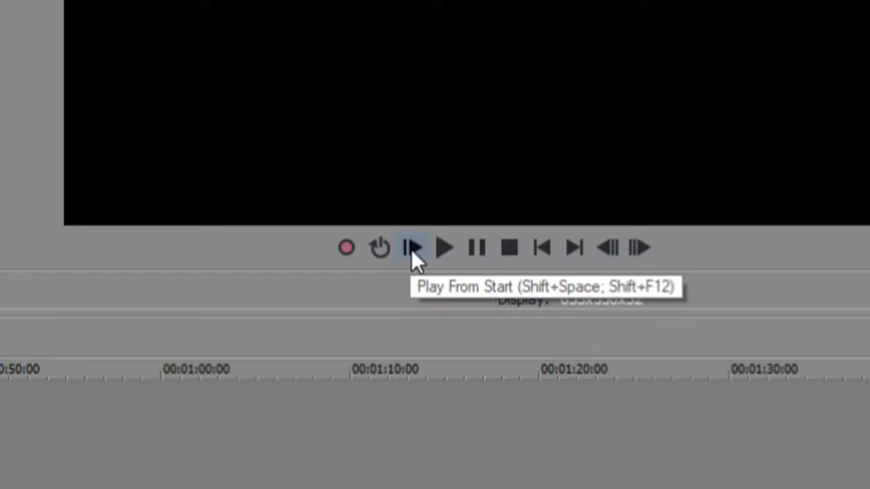
{"action": "left_click", "coordinate": [411, 248]}
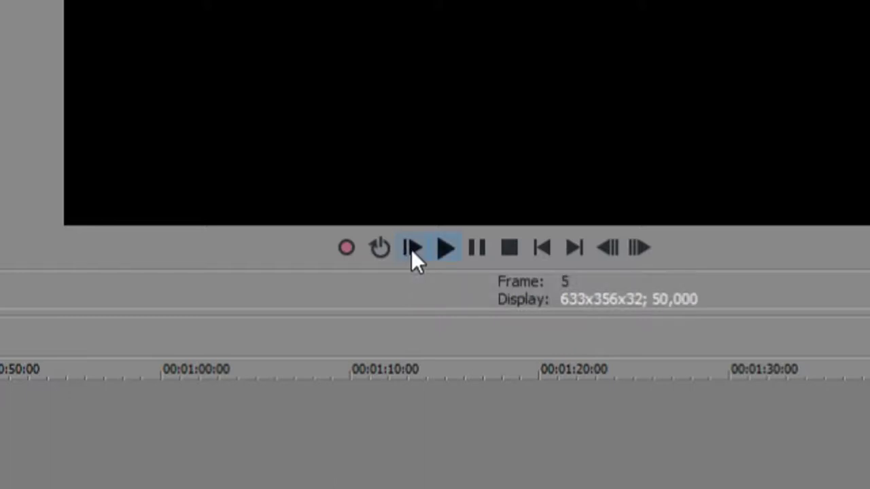
{"action": "left_click", "coordinate": [411, 249]}
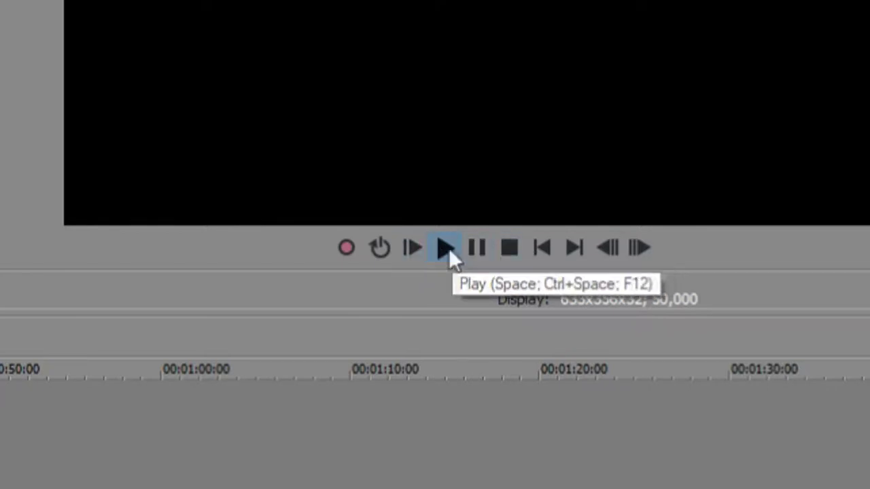
{"action": "left_click", "coordinate": [414, 248]}
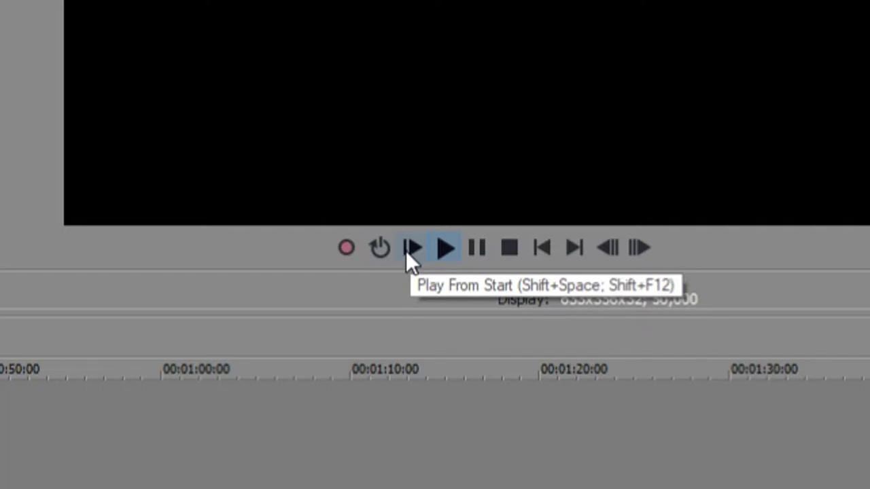
{"action": "left_click", "coordinate": [406, 251]}
{"action": "left_click", "coordinate": [406, 250]}
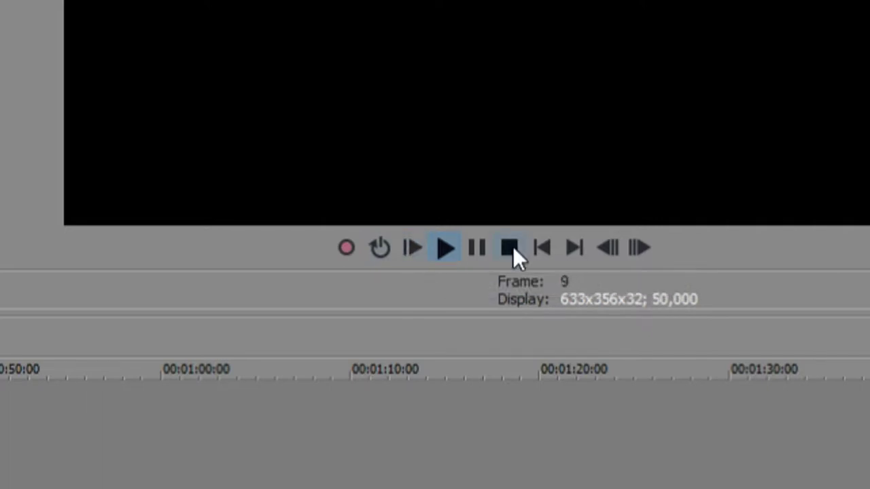
{"action": "left_click", "coordinate": [513, 247]}
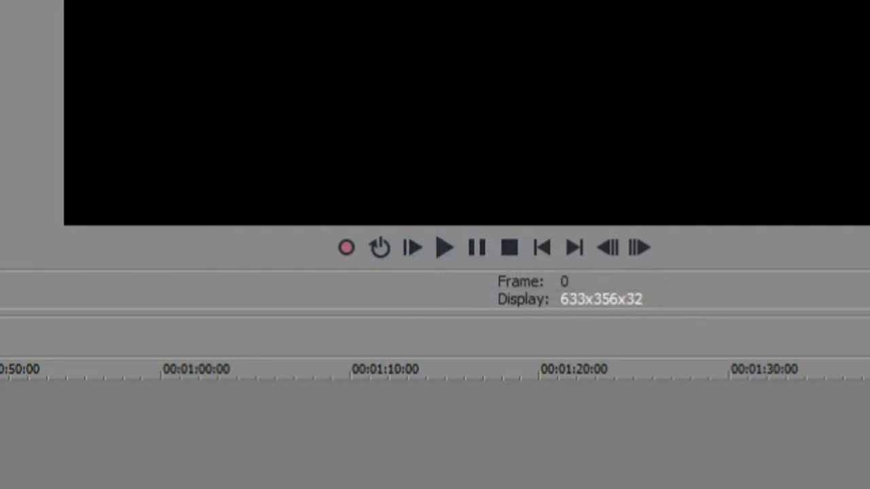
- Compare stopping with pausing during playback of the empty project, and jump to the project's end
{"action": "left_click", "coordinate": [467, 250]}
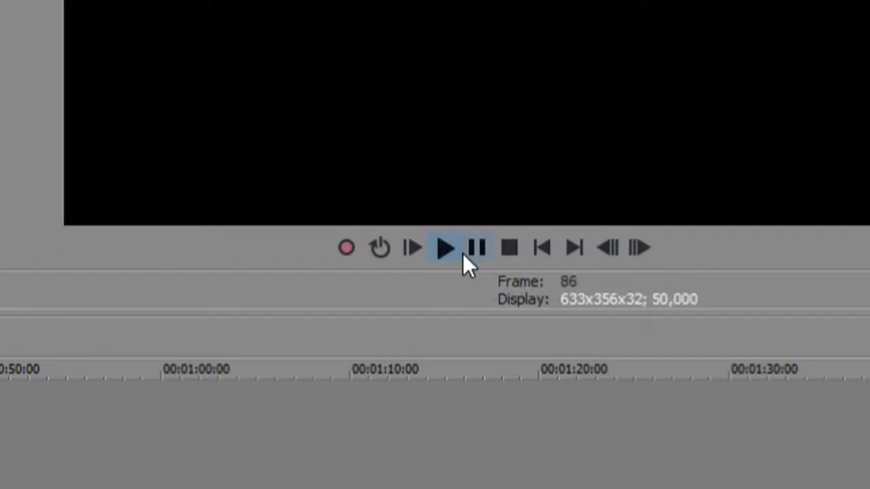
{"action": "left_click", "coordinate": [511, 249]}
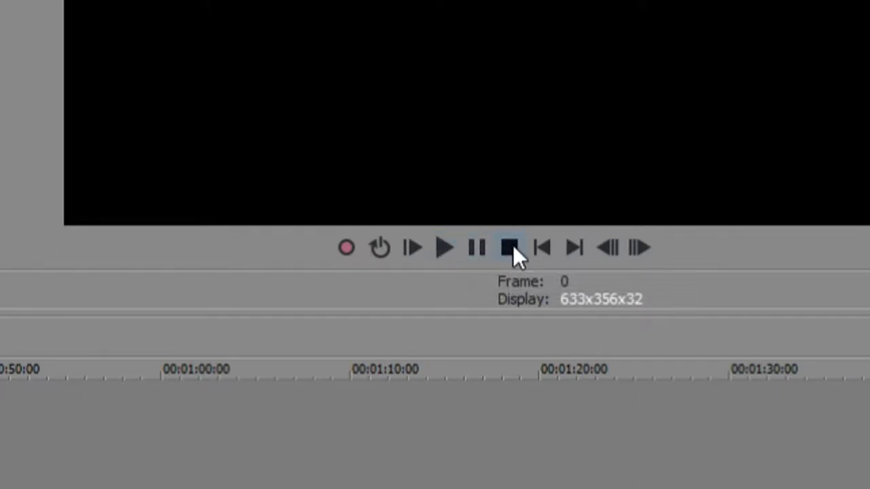
{"action": "left_click", "coordinate": [487, 254]}
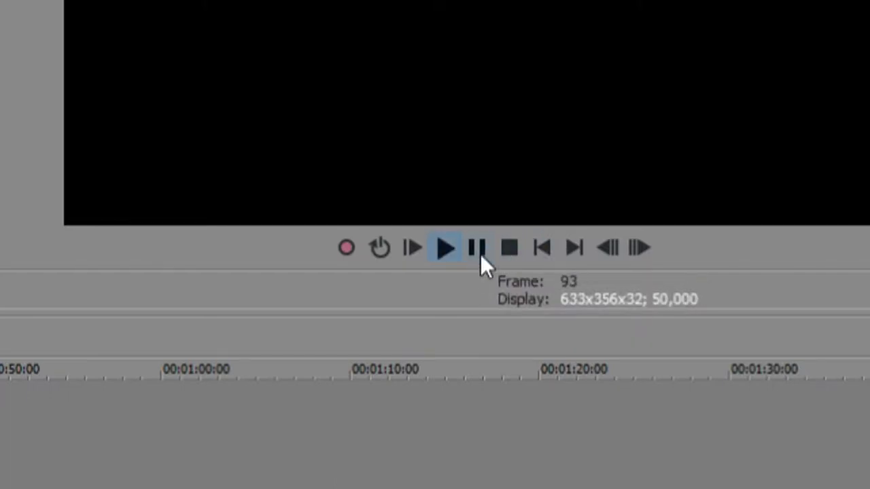
{"action": "left_click", "coordinate": [481, 250]}
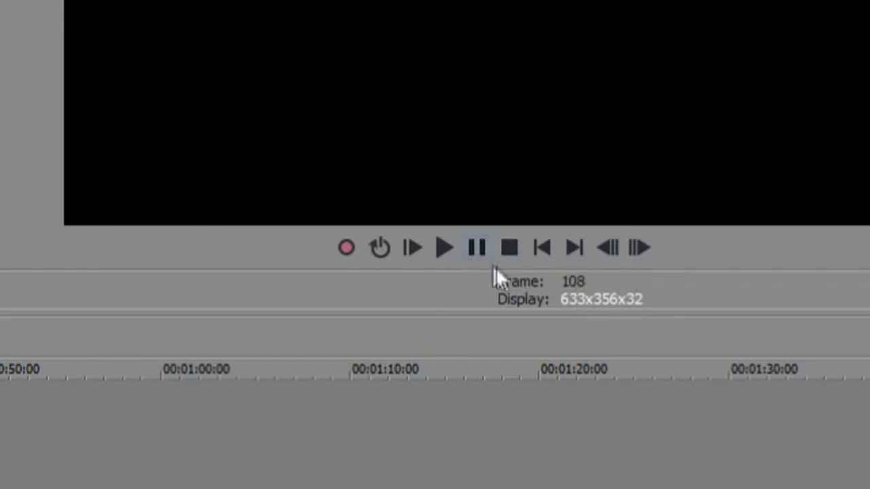
{"action": "left_click", "coordinate": [575, 248]}
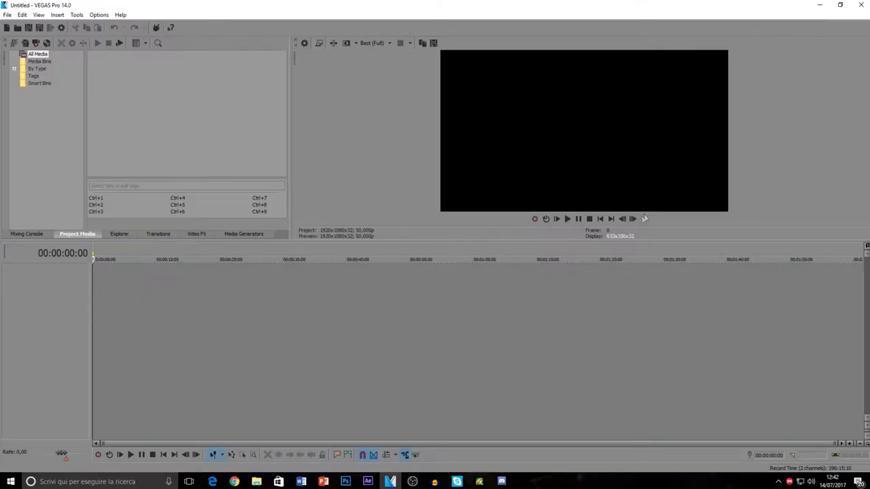
- Step the playback cursor forward and backward frame by frame, finishing at the timeline's start
{"action": "left_click", "coordinate": [632, 220]}
{"action": "left_click", "coordinate": [621, 218]}
{"action": "left_click", "coordinate": [632, 219]}
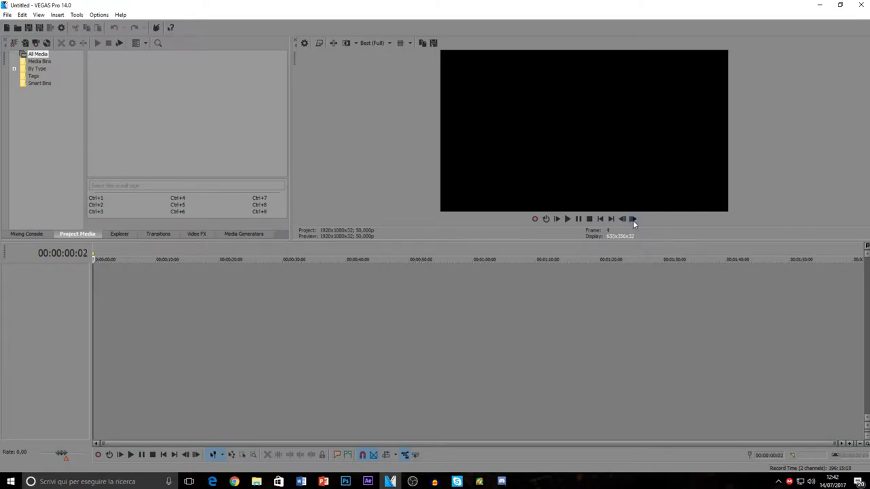
{"action": "left_click", "coordinate": [632, 219]}
{"action": "left_click", "coordinate": [632, 218]}
{"action": "left_click", "coordinate": [633, 219]}
{"action": "left_click", "coordinate": [622, 219]}
{"action": "left_click", "coordinate": [622, 219]}
{"action": "left_click", "coordinate": [623, 219]}
{"action": "left_click", "coordinate": [623, 218]}
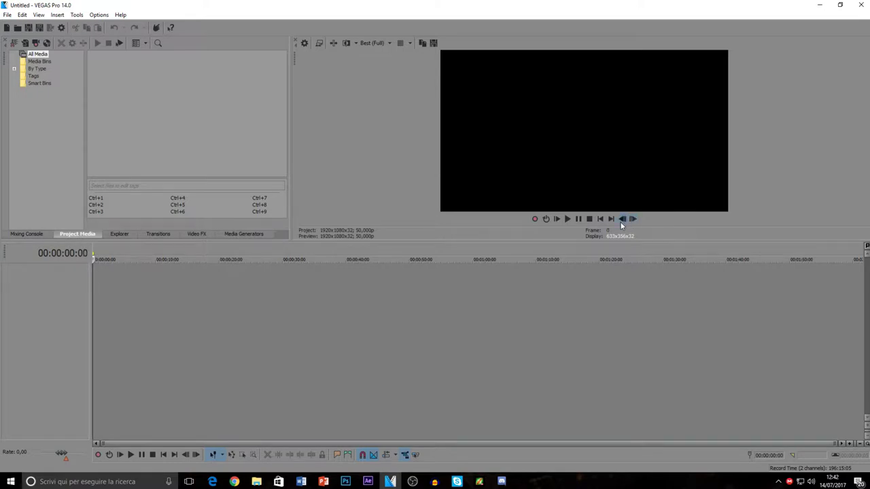
- Start, pause and stop the empty timeline's playback several times to compare how the cursor behaves
{"action": "key", "text": "space"}
{"action": "key", "text": "Return"}
{"action": "key", "text": "space"}
{"action": "key", "text": "space"}
{"action": "key", "text": "space"}
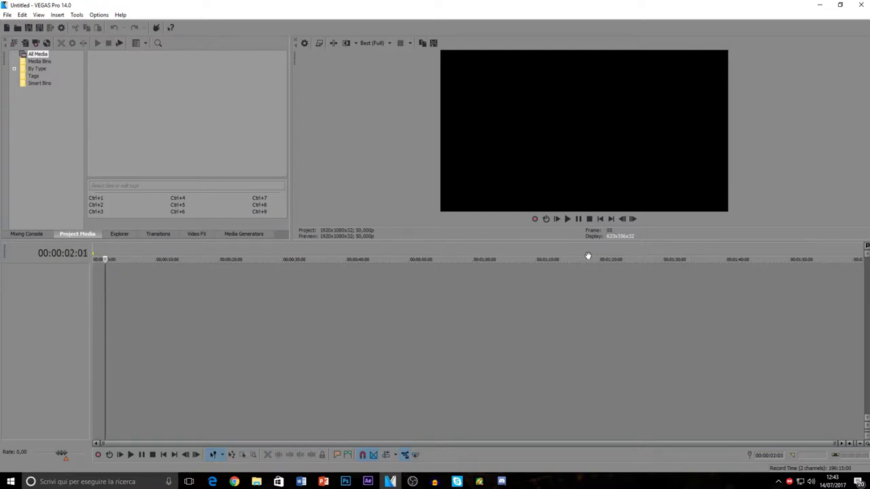
{"action": "key", "text": "space"}
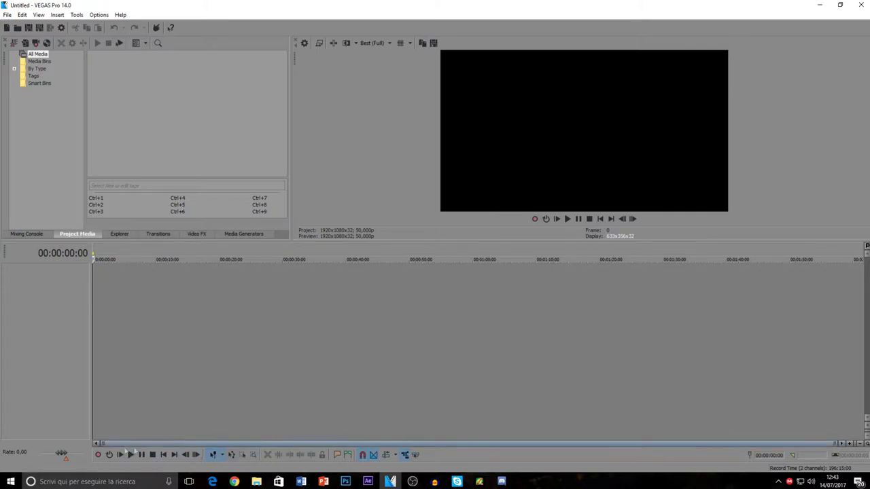
- Try the Envelope Edit Tool by selecting about the first 32 seconds, restore the Normal Edit Tool and clear the selection
{"action": "left_click", "coordinate": [231, 455]}
{"action": "left_click_drag", "start_coordinate": [297, 378], "coordinate": [94, 367]}
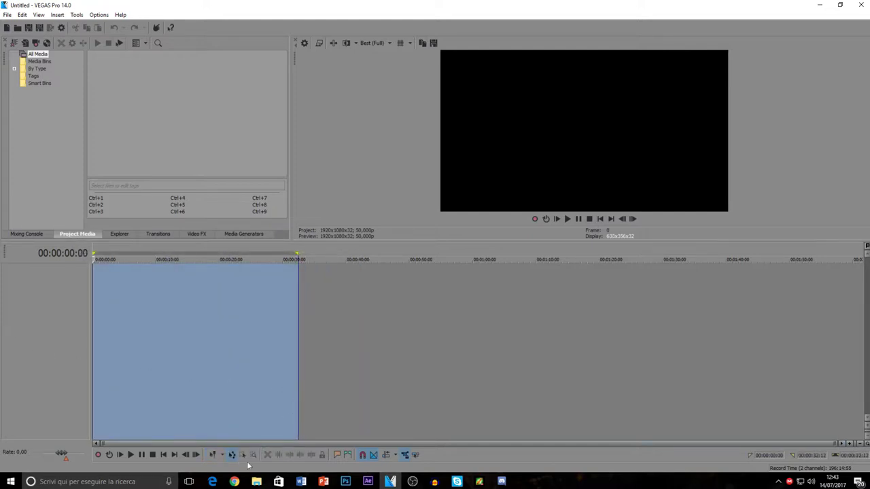
{"action": "left_click", "coordinate": [213, 454]}
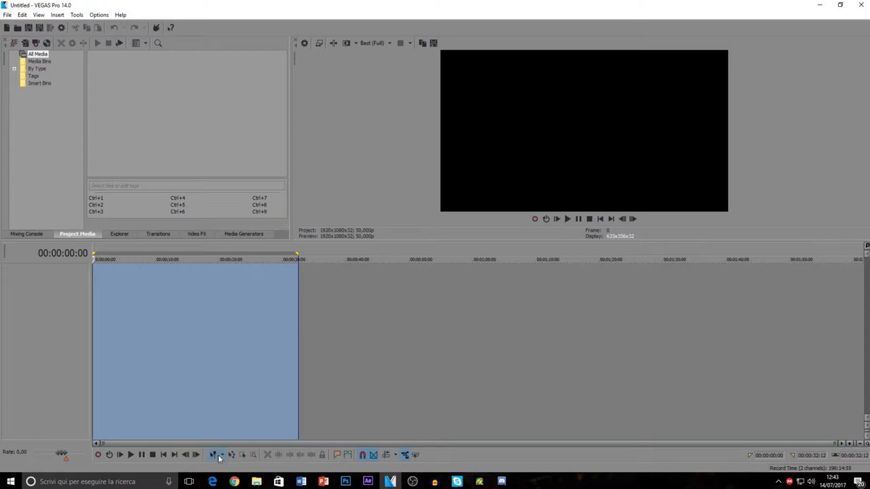
{"action": "left_click", "coordinate": [294, 395]}
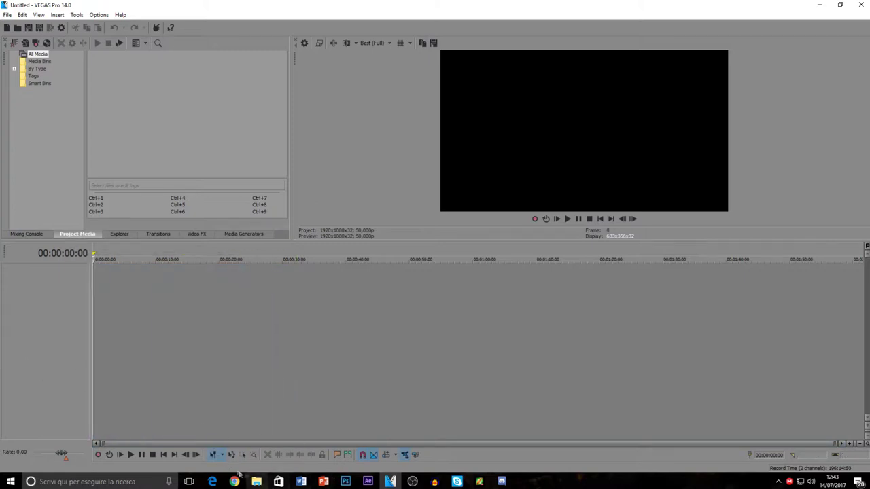
- Review the Normal Edit Tool's variants and try the Selection Edit Tool by drawing selection boxes on the empty timeline
{"action": "left_click", "coordinate": [220, 455]}
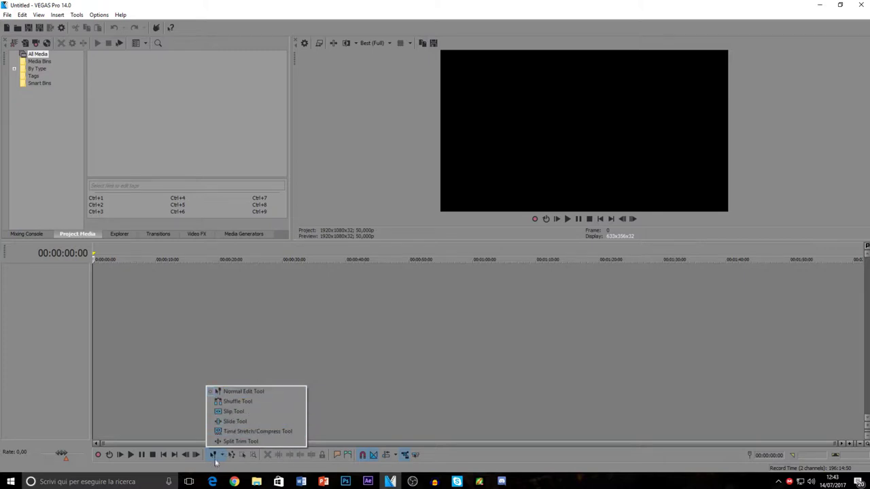
{"action": "left_click", "coordinate": [212, 456]}
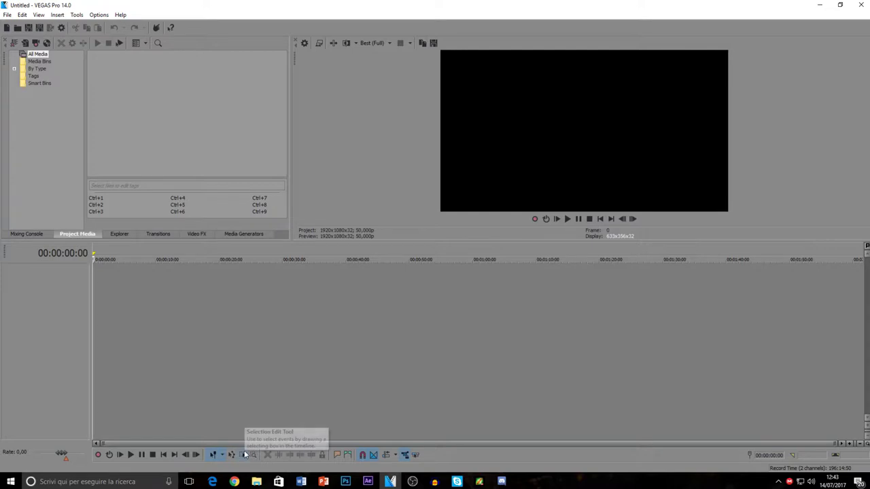
{"action": "left_click", "coordinate": [243, 454]}
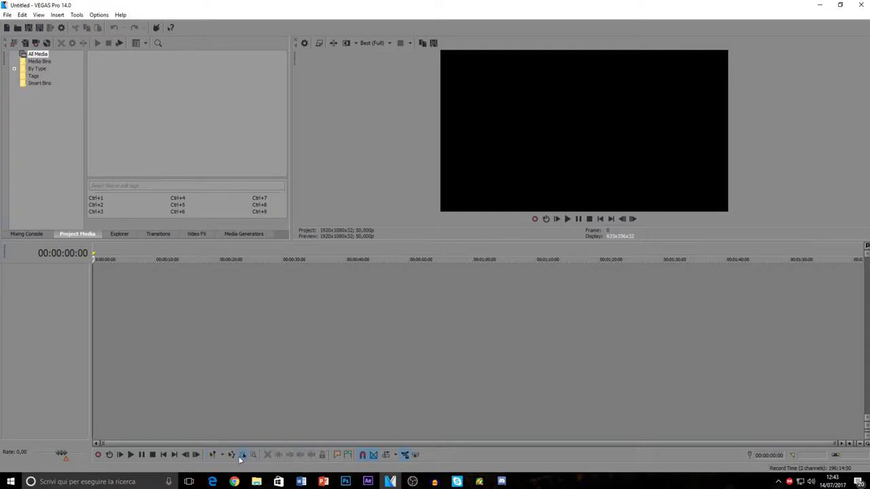
{"action": "mouse_move", "coordinate": [534, 365]}
{"action": "left_mouse_down"}
{"action": "mouse_move", "coordinate": [200, 359]}
{"action": "mouse_move", "coordinate": [534, 360]}
{"action": "left_mouse_up"}
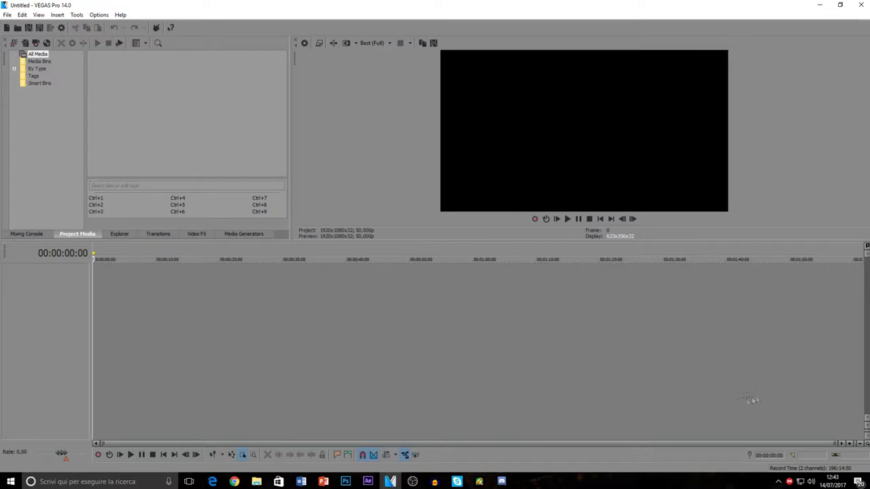
{"action": "left_click_drag", "start_coordinate": [806, 411], "coordinate": [81, 441]}
- Mark a time range from about 28 to 44 seconds and move the playback cursor around, ending at the timeline's start
{"action": "left_click_drag", "start_coordinate": [269, 374], "coordinate": [374, 336]}
{"action": "left_click", "coordinate": [182, 359]}
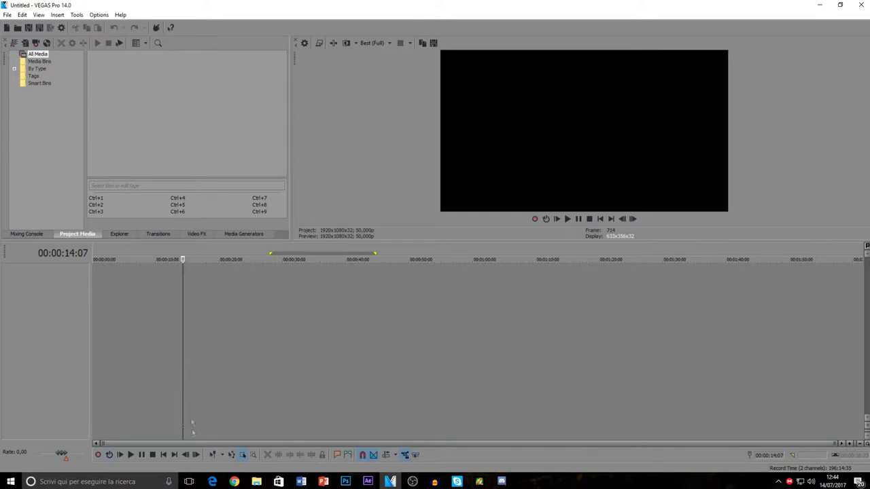
{"action": "left_click", "coordinate": [222, 375]}
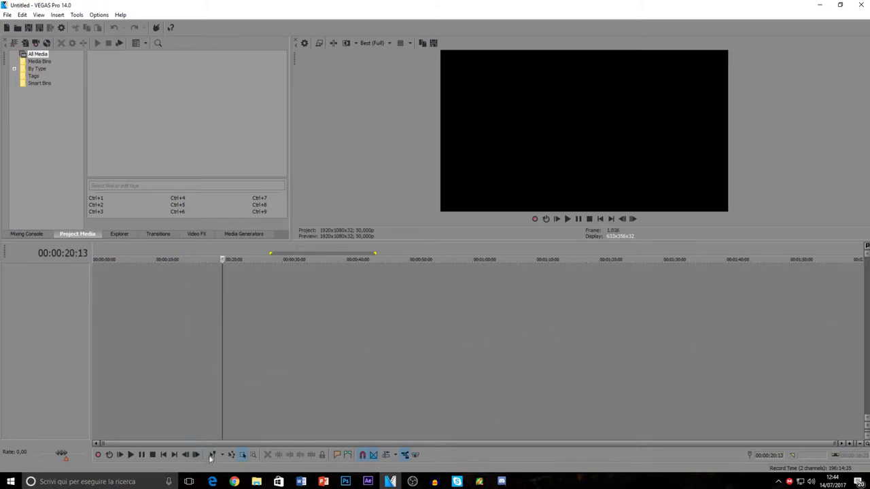
{"action": "left_click", "coordinate": [94, 380]}
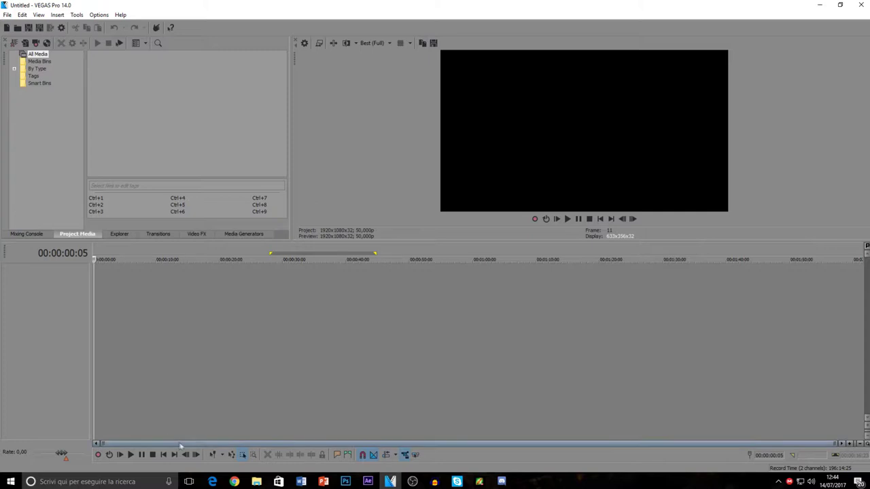
{"action": "key", "text": "Home"}
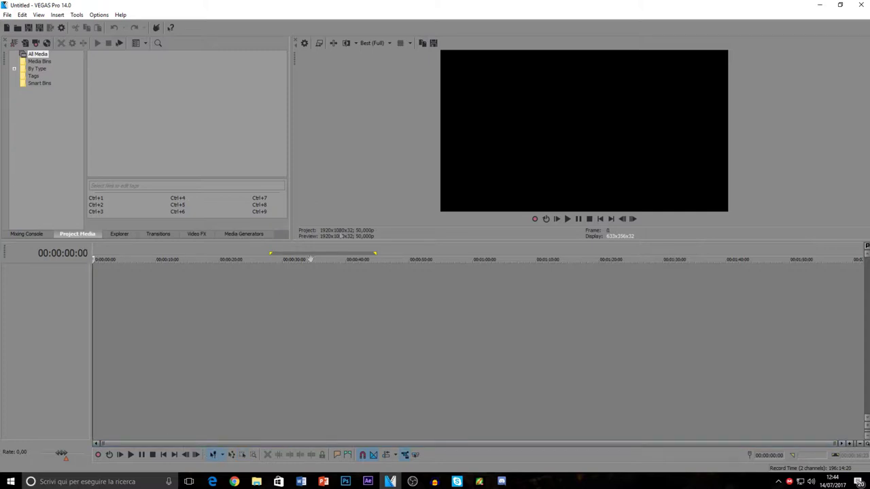
- View the audio mixing console and return to the area holding the project's media
{"action": "left_click", "coordinate": [33, 234]}
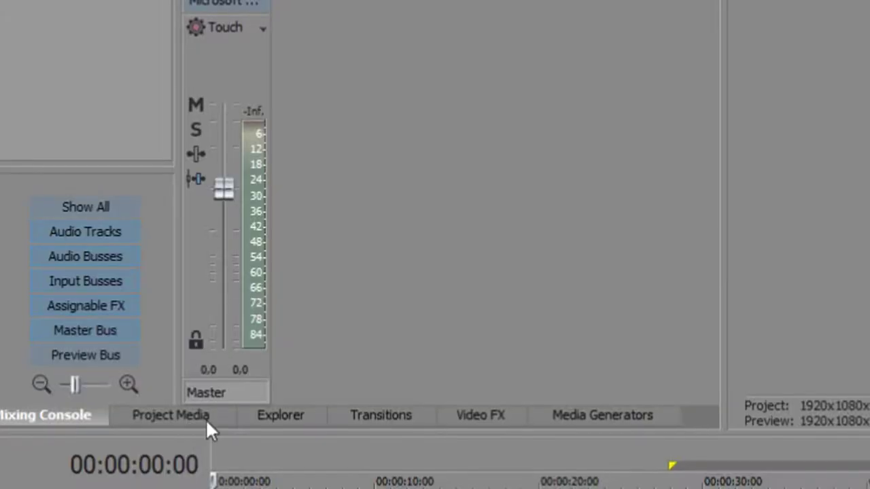
{"action": "left_click", "coordinate": [207, 423]}
{"action": "left_click_drag", "start_coordinate": [333, 79], "coordinate": [809, 2]}
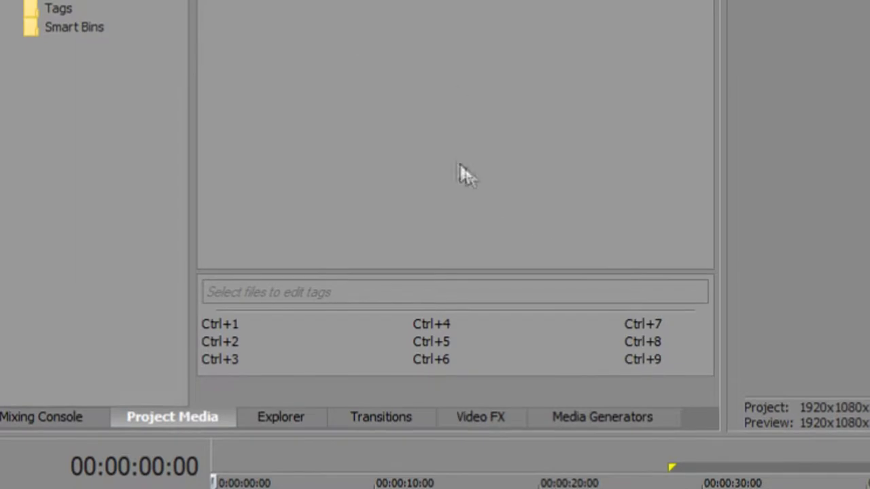
{"action": "left_click_drag", "start_coordinate": [628, 263], "coordinate": [401, 63]}
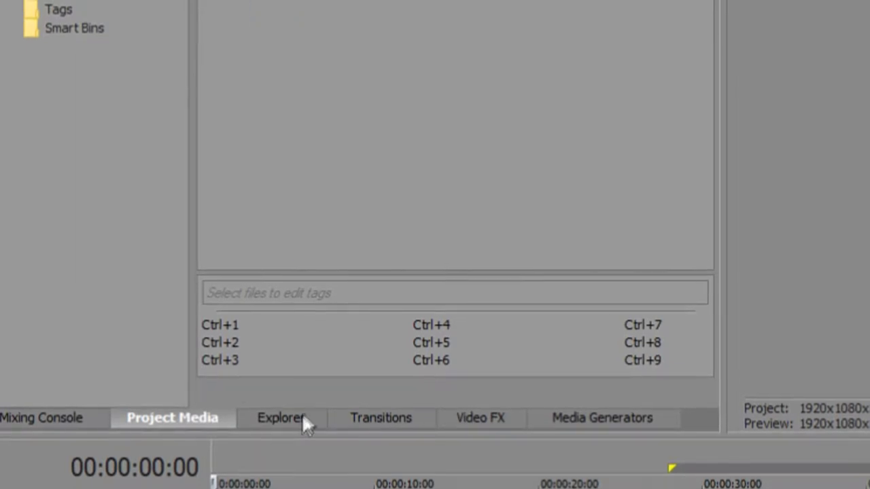
- Look at the computer's file libraries and the available video transitions
{"action": "left_click", "coordinate": [284, 416]}
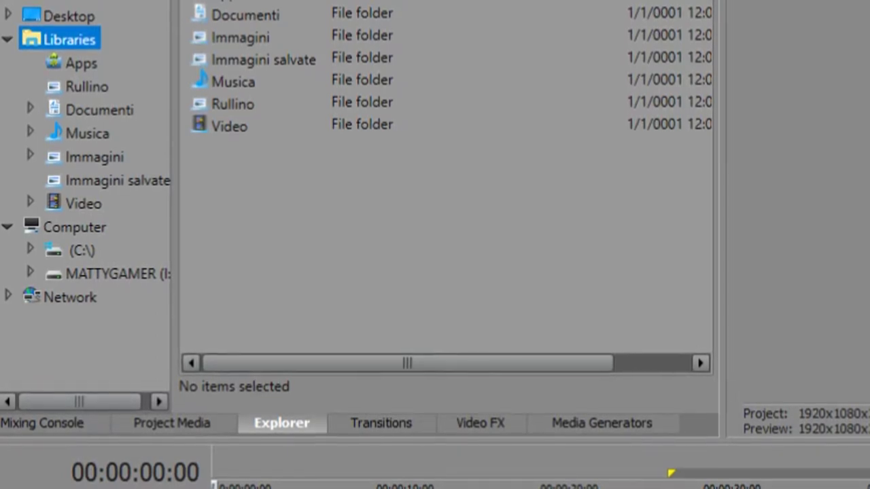
{"action": "left_click", "coordinate": [376, 424]}
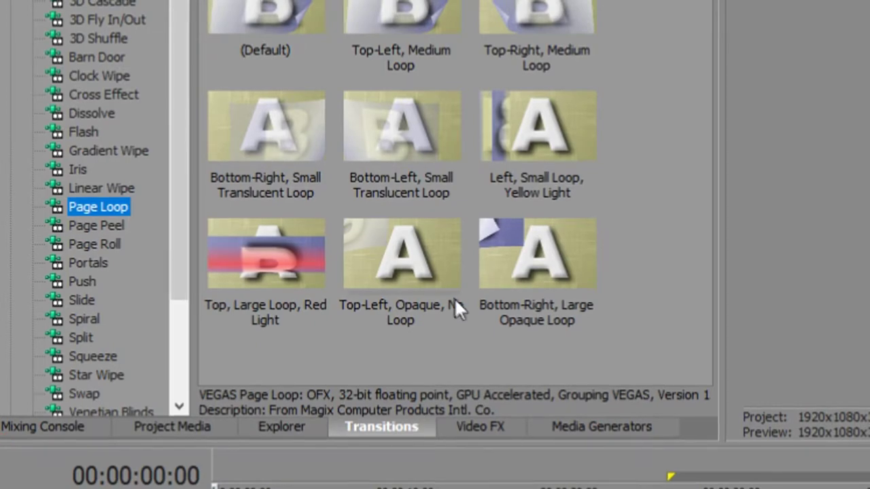
- Examine the video effects with the Gaussian Blur presets, and bring up the available media generators
{"action": "left_click", "coordinate": [480, 426]}
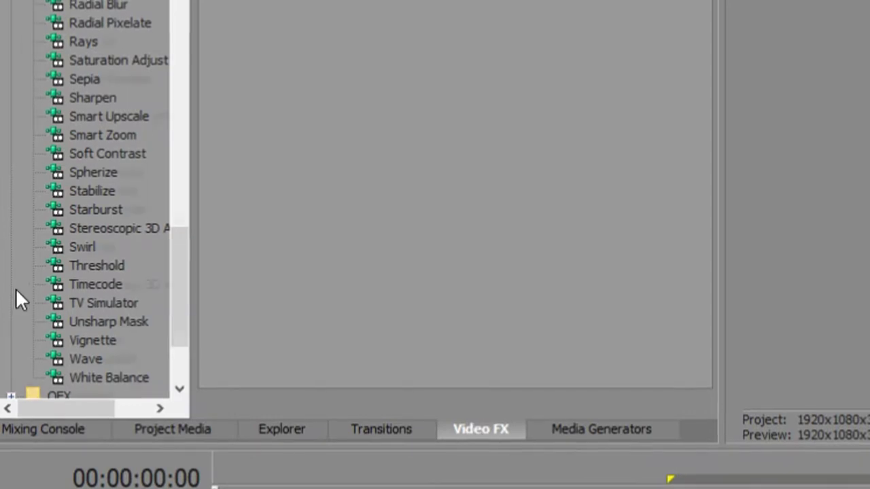
{"action": "scroll", "coordinate": [78, 320], "scroll_direction": "up", "scroll_amount": 8}
{"action": "scroll", "coordinate": [96, 343], "scroll_direction": "up", "scroll_amount": 3}
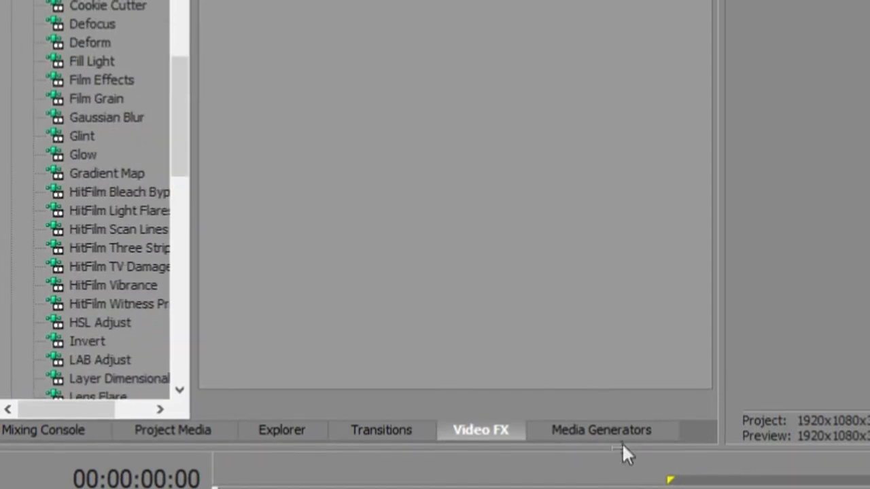
{"action": "left_click", "coordinate": [135, 119]}
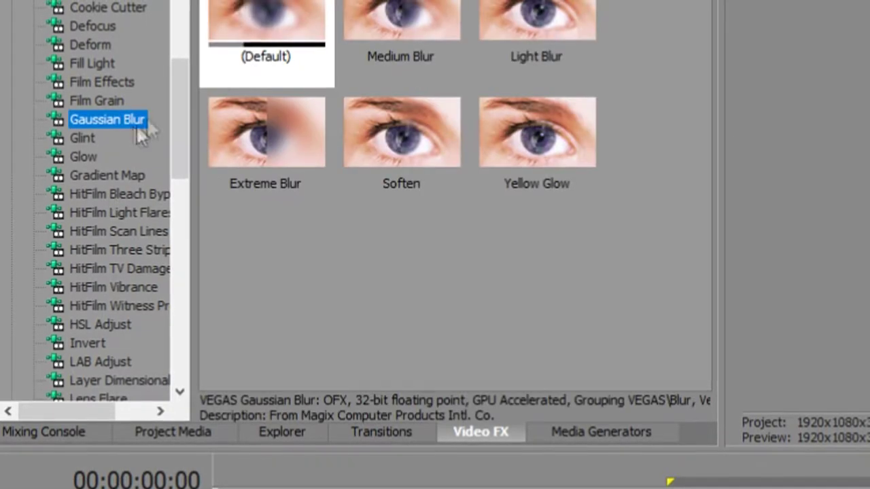
{"action": "left_click", "coordinate": [608, 432]}
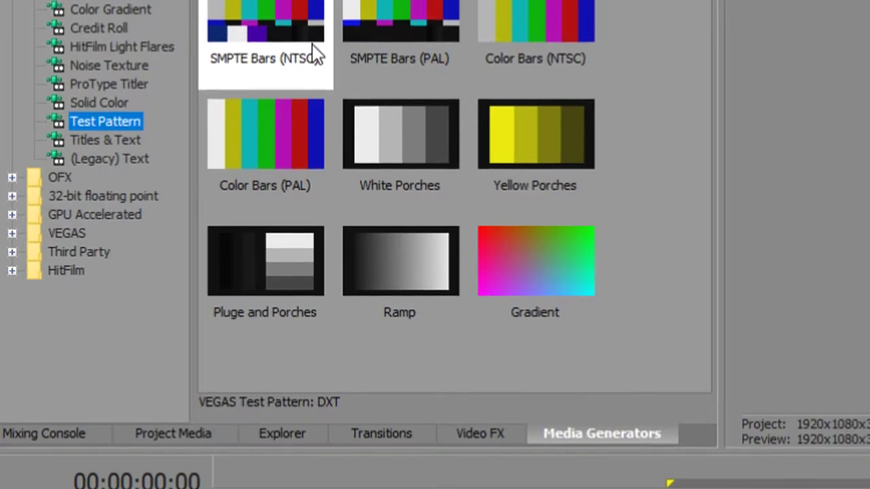
- Place the SMPTE Bars (NTSC) test pattern at the start of the timeline and play it
{"action": "left_click", "coordinate": [204, 434]}
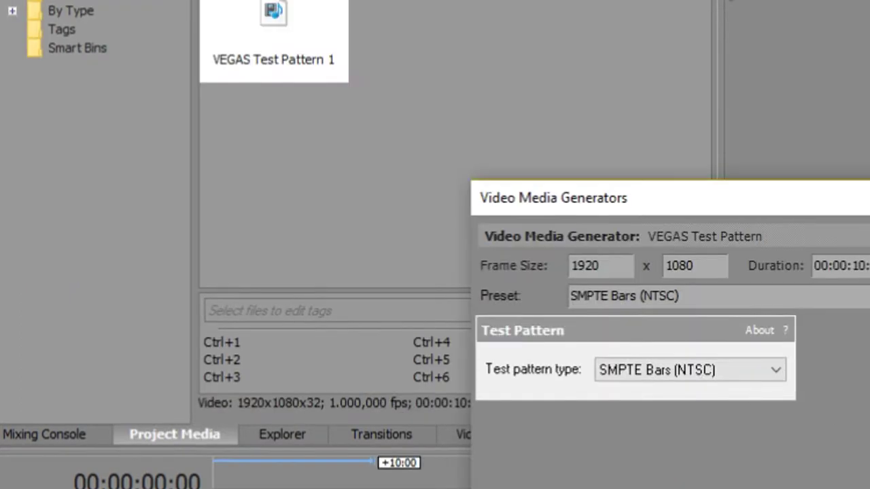
{"action": "key", "text": "Escape"}
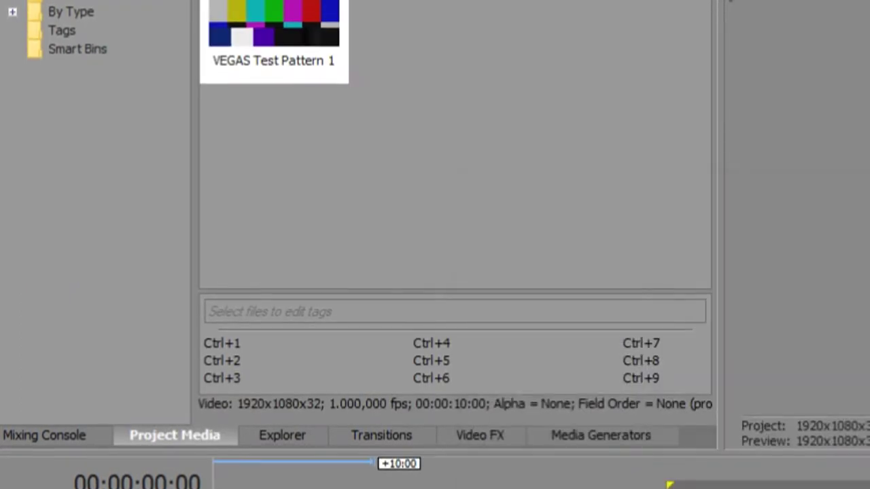
{"action": "key", "text": "space"}
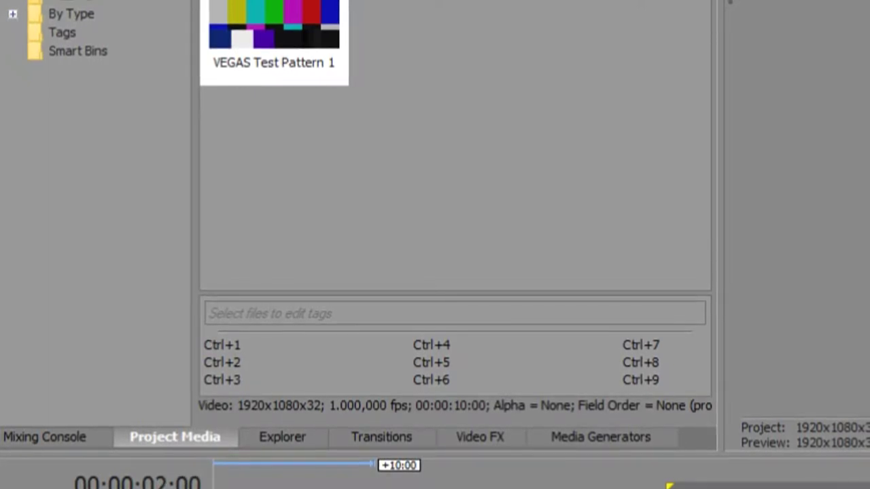
- Remove the generated test pattern from the timeline and from the project's media
{"action": "key", "text": "shift+F10"}
{"action": "key", "text": "Escape"}
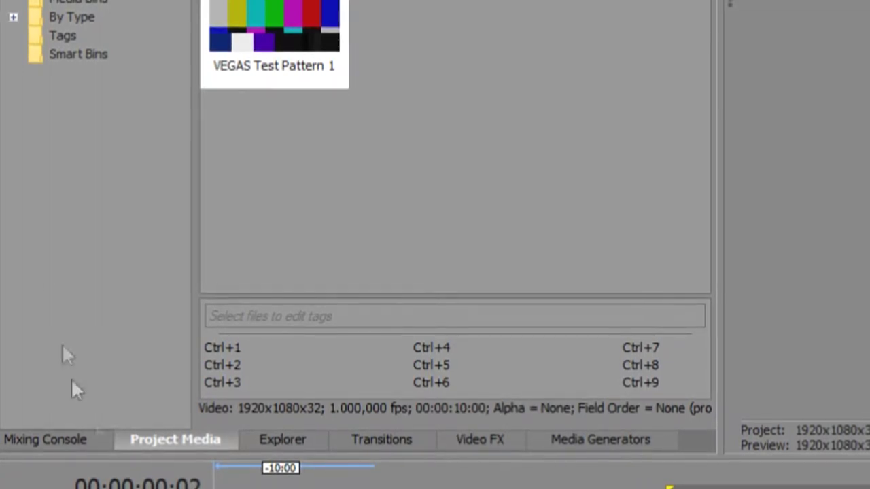
{"action": "left_click_drag", "start_coordinate": [293, 34], "coordinate": [287, 10]}
{"action": "left_click", "coordinate": [275, 155]}
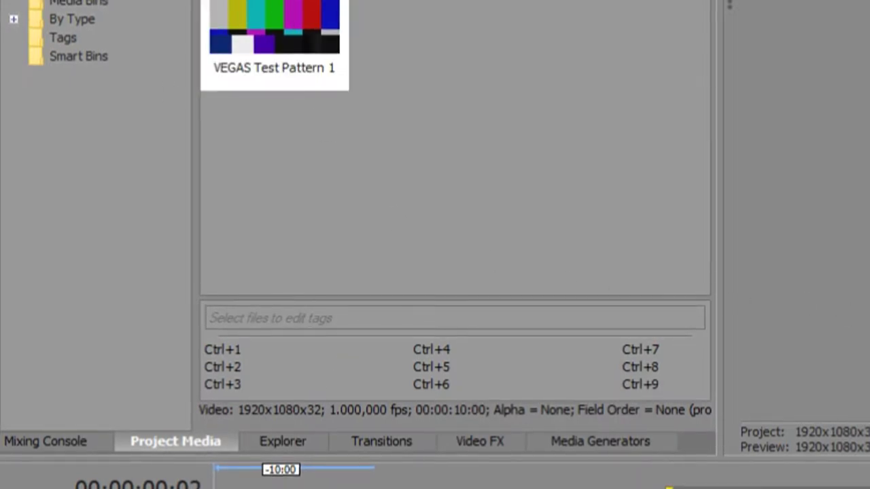
{"action": "key", "text": "ctrl+z"}
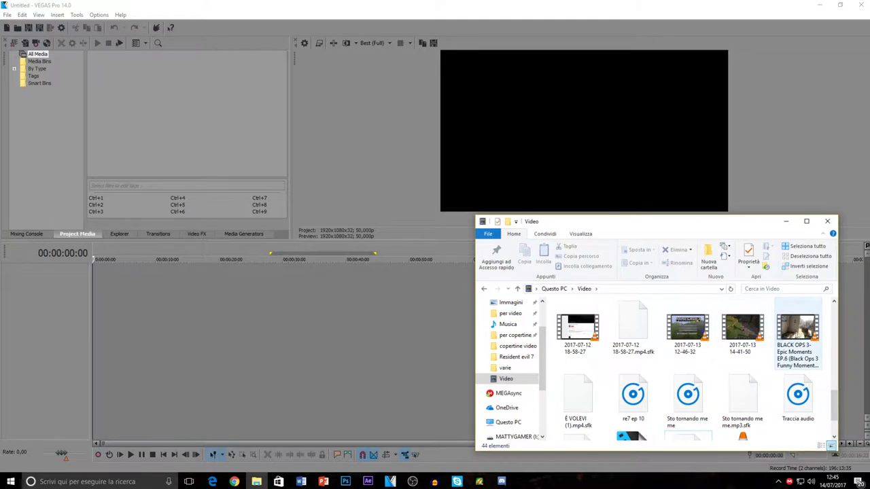
- Import the BLACK OPS 3 Epic Moments video from the Video folder and È VOLEVI (1) from the per video folder into the project media
{"action": "left_click_drag", "start_coordinate": [798, 333], "coordinate": [203, 312]}
{"action": "left_click_drag", "start_coordinate": [143, 151], "coordinate": [145, 153]}
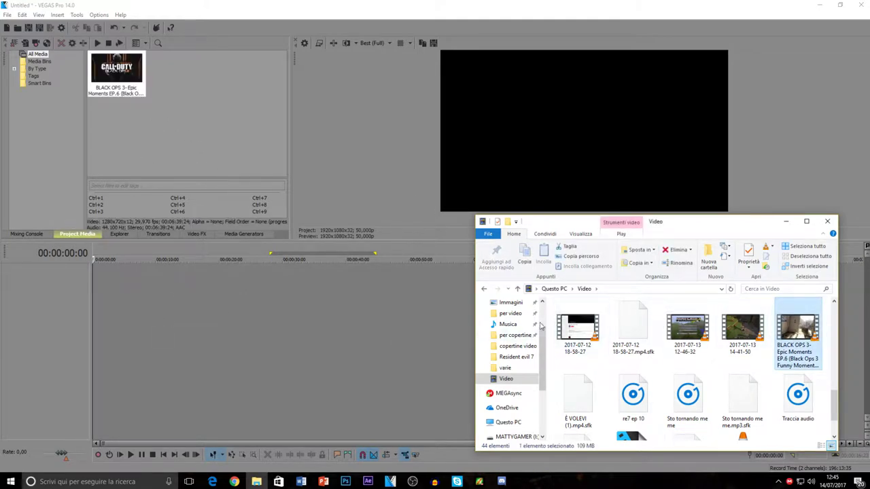
{"action": "left_click", "coordinate": [510, 313]}
{"action": "scroll", "coordinate": [635, 359], "scroll_direction": "down", "scroll_amount": 1}
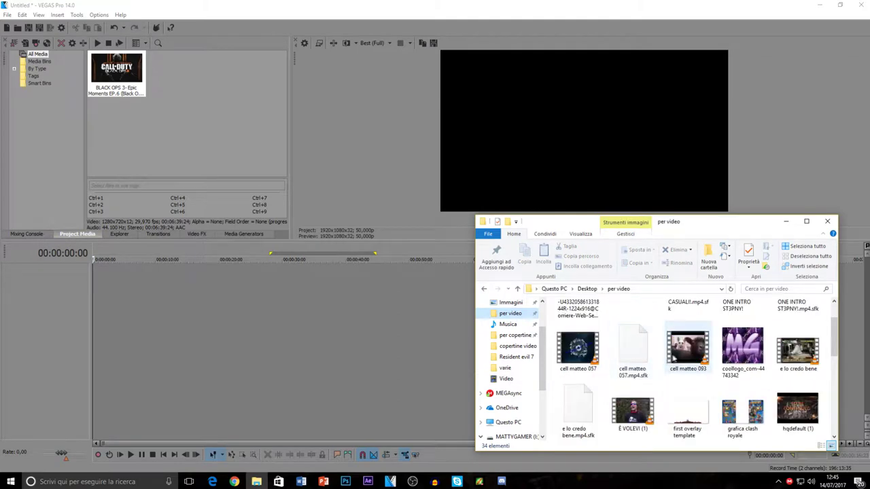
{"action": "scroll", "coordinate": [687, 353], "scroll_direction": "down", "scroll_amount": 3}
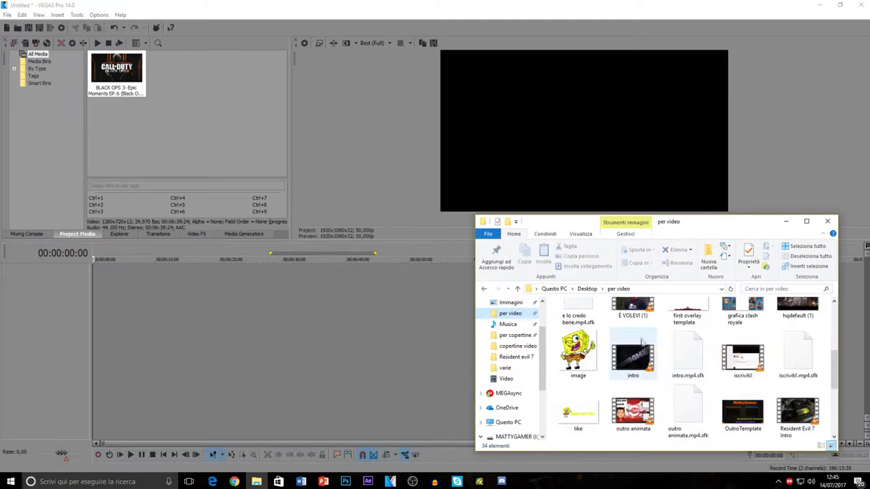
{"action": "scroll", "coordinate": [643, 345], "scroll_direction": "up", "scroll_amount": 1}
{"action": "left_click_drag", "start_coordinate": [643, 345], "coordinate": [218, 87]}
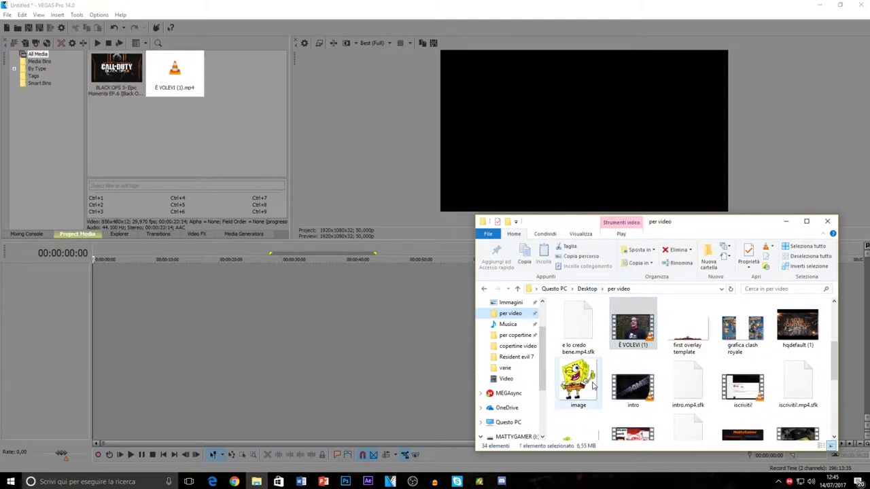
- Import the intro and e lo credo bene videos from the per video folder into the project media
{"action": "scroll", "coordinate": [632, 353], "scroll_direction": "down", "scroll_amount": 1}
{"action": "left_click_drag", "start_coordinate": [632, 355], "coordinate": [197, 132]}
{"action": "scroll", "coordinate": [781, 364], "scroll_direction": "down", "scroll_amount": 3}
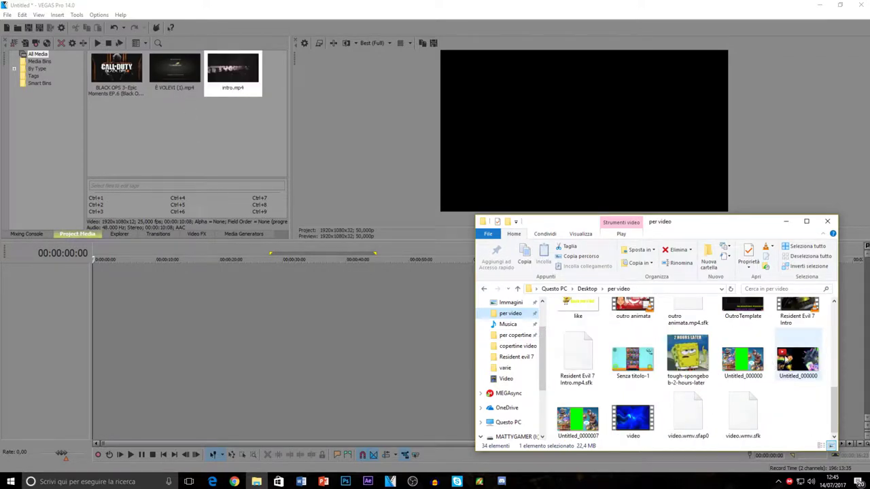
{"action": "scroll", "coordinate": [790, 372], "scroll_direction": "up", "scroll_amount": 1}
{"action": "scroll", "coordinate": [790, 373], "scroll_direction": "up", "scroll_amount": 3}
{"action": "scroll", "coordinate": [794, 371], "scroll_direction": "up", "scroll_amount": 1}
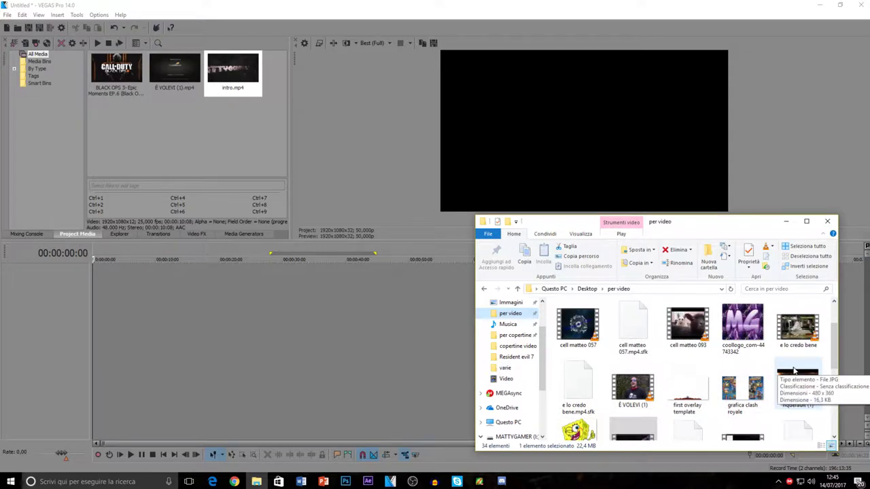
{"action": "left_click_drag", "start_coordinate": [797, 325], "coordinate": [142, 133]}
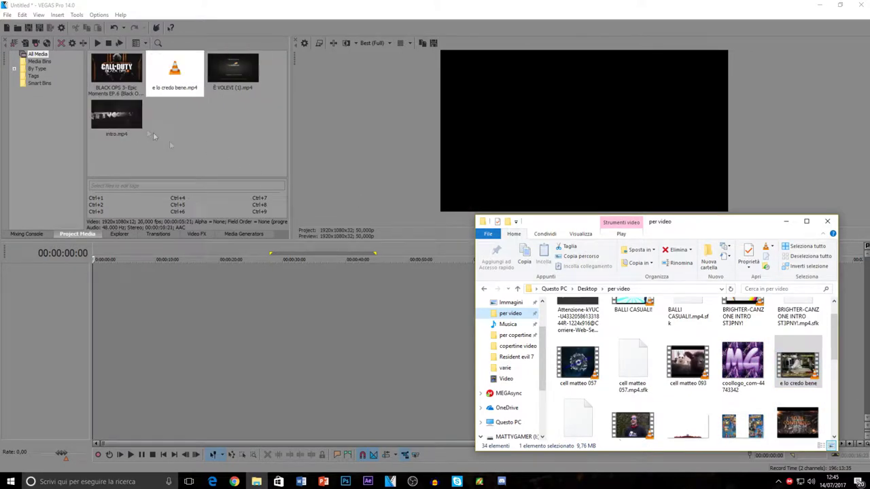
- Import the like image and the outro animata video into the project media, and minimize the file window
{"action": "scroll", "coordinate": [585, 336], "scroll_direction": "down", "scroll_amount": 5}
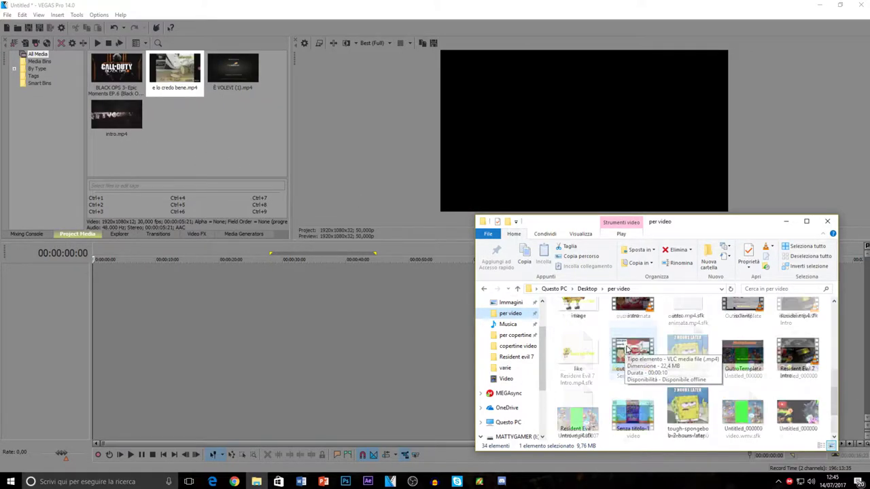
{"action": "left_click_drag", "start_coordinate": [599, 329], "coordinate": [237, 158]}
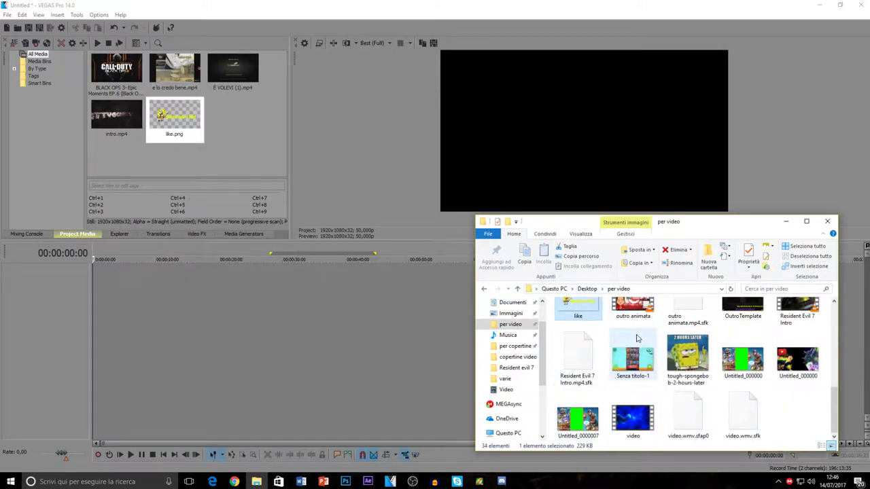
{"action": "left_click_drag", "start_coordinate": [645, 324], "coordinate": [265, 171]}
{"action": "left_click", "coordinate": [787, 221]}
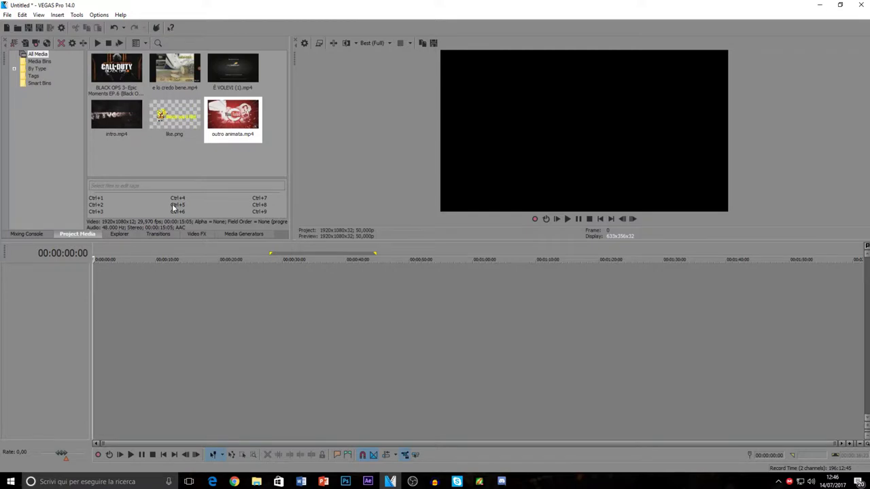
- Place intro.mp4 at the start of the timeline and match the project's video settings to the clip
{"action": "left_click_drag", "start_coordinate": [135, 139], "coordinate": [98, 275]}
{"action": "left_click_drag", "start_coordinate": [99, 319], "coordinate": [101, 316]}
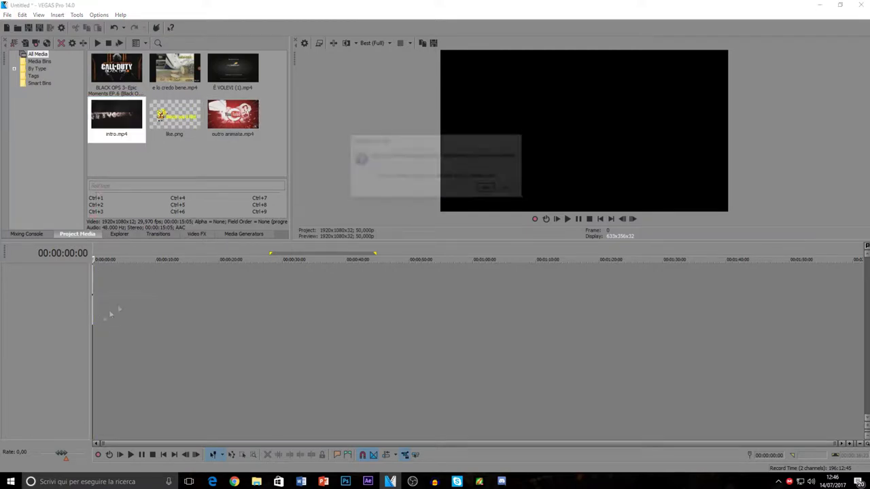
{"action": "left_click", "coordinate": [493, 190]}
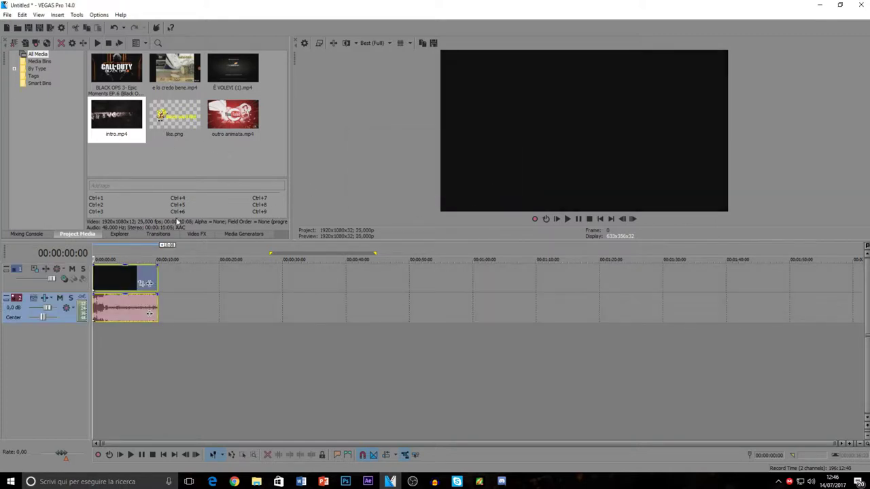
- Play the intro clip to its end and move the playback cursor back to 00:00:08:01
{"action": "left_click", "coordinate": [579, 219]}
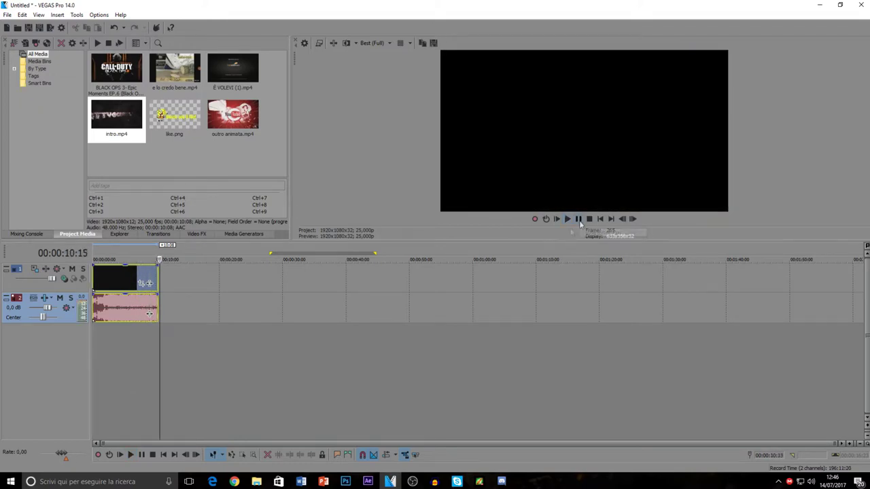
{"action": "left_click", "coordinate": [142, 364]}
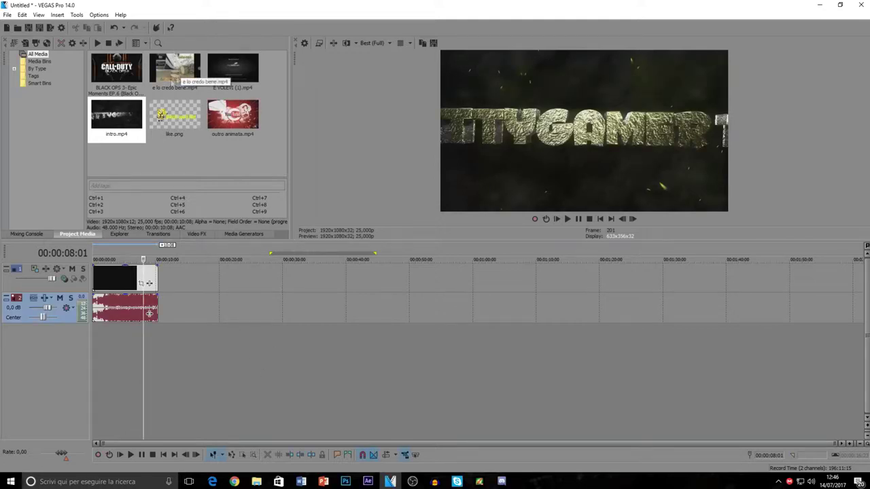
- Place the BLACK OPS 3 Epic Moments video on the timeline directly after the intro clip
{"action": "left_click", "coordinate": [116, 71]}
{"action": "left_click_drag", "start_coordinate": [209, 301], "coordinate": [165, 297]}
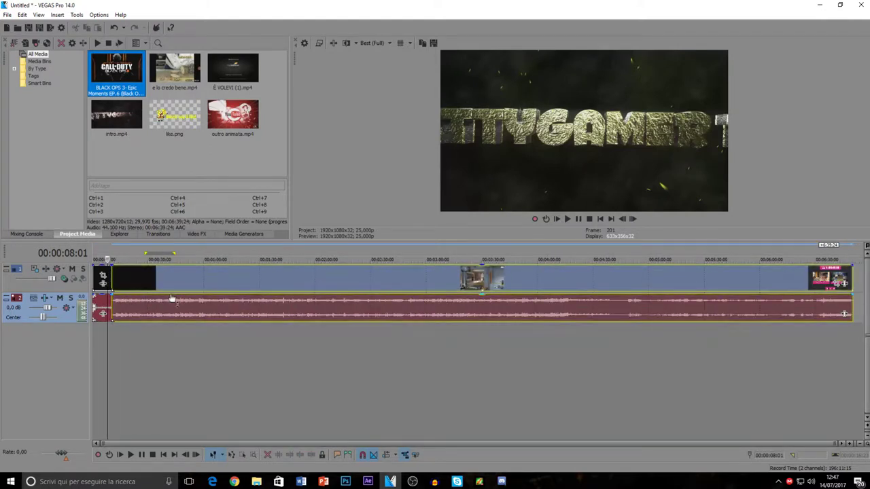
- Inspect several points along the BLACK OPS 3 clip up to 00:04:40:21, and return the playback cursor to 00:00:17:23
{"action": "left_click", "coordinate": [290, 277]}
{"action": "left_click", "coordinate": [442, 280]}
{"action": "left_click", "coordinate": [534, 289]}
{"action": "left_click", "coordinate": [571, 291]}
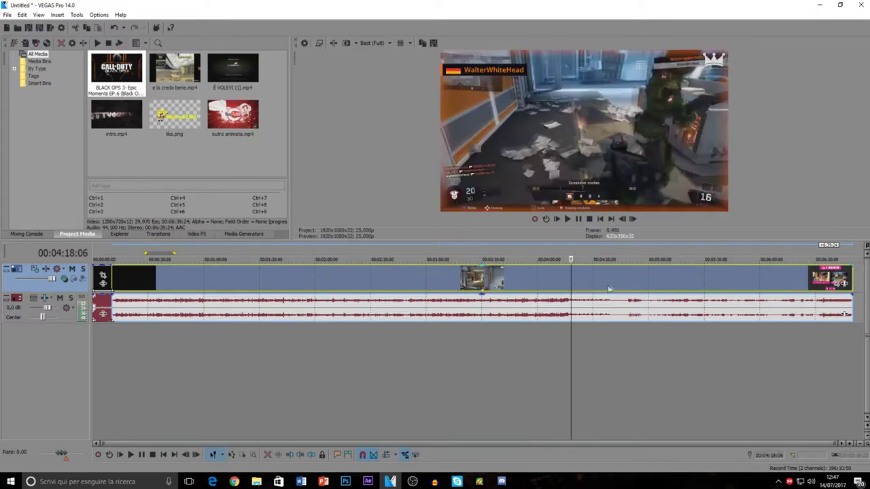
{"action": "left_click", "coordinate": [612, 288]}
{"action": "left_click_drag", "start_coordinate": [704, 284], "coordinate": [700, 284]}
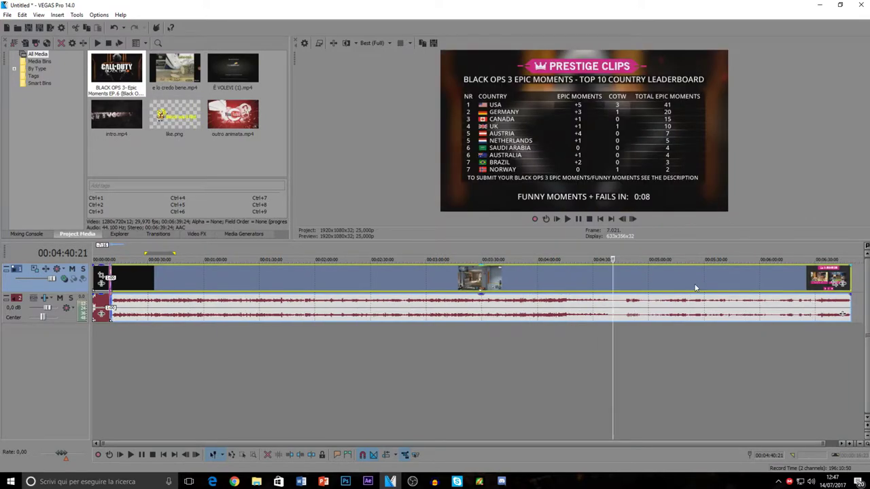
{"action": "left_click", "coordinate": [126, 283]}
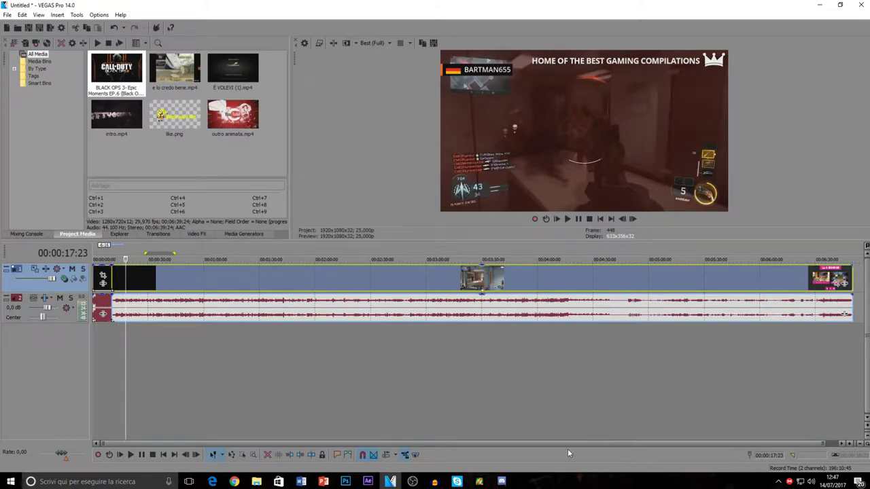
- View the end of the BLACK OPS 3 clip, return to the whole timeline and place the playback cursor at 00:00:15:05
{"action": "left_click_drag", "start_coordinate": [565, 443], "coordinate": [727, 444]}
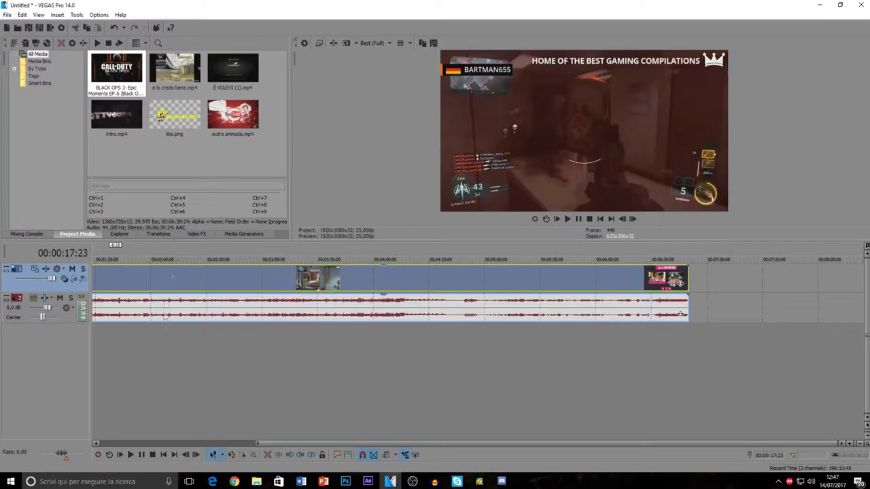
{"action": "double_click", "coordinate": [307, 442]}
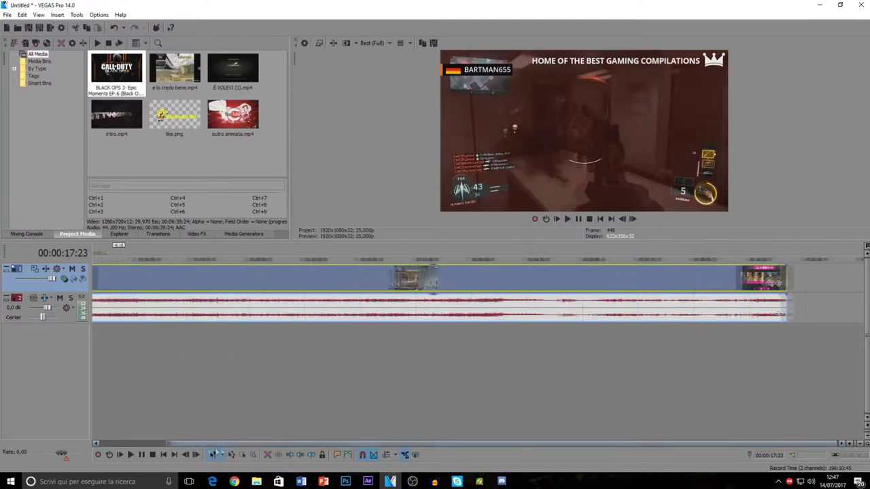
{"action": "left_click", "coordinate": [132, 281]}
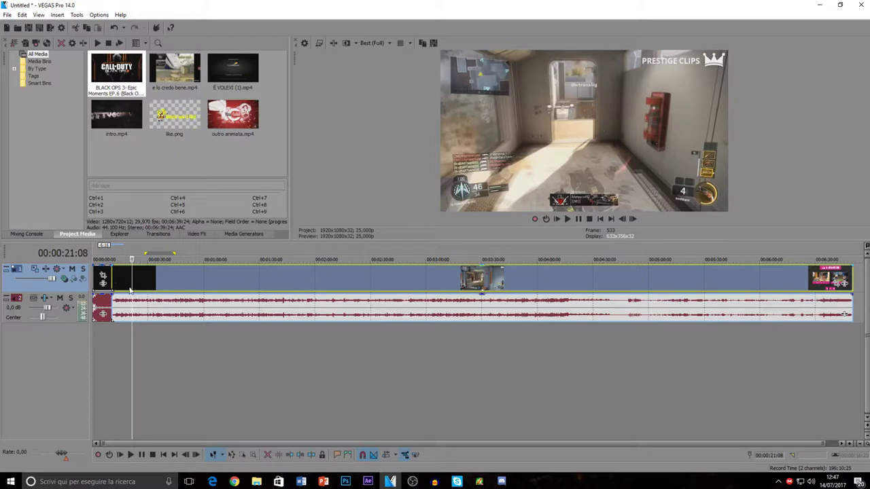
{"action": "left_click", "coordinate": [121, 285]}
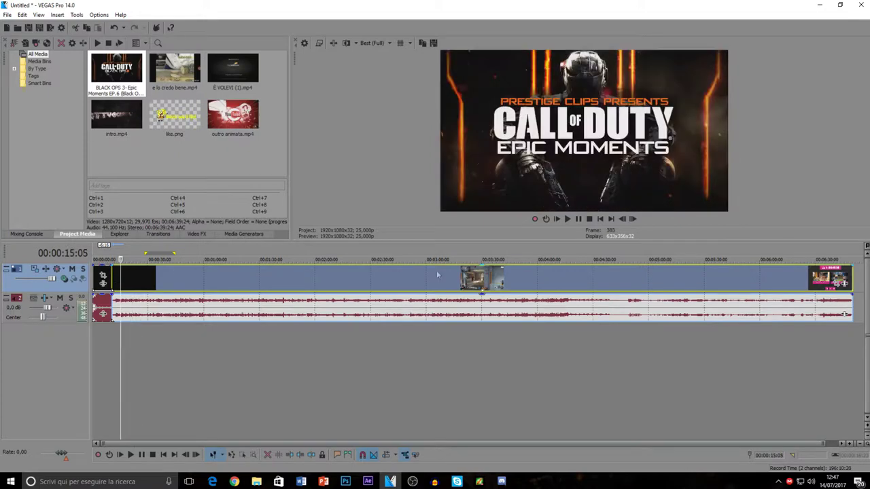
- Play the BLACK OPS 3 clip from 00:00:15:05 for a few seconds and pause it
{"action": "right_click", "coordinate": [820, 484]}
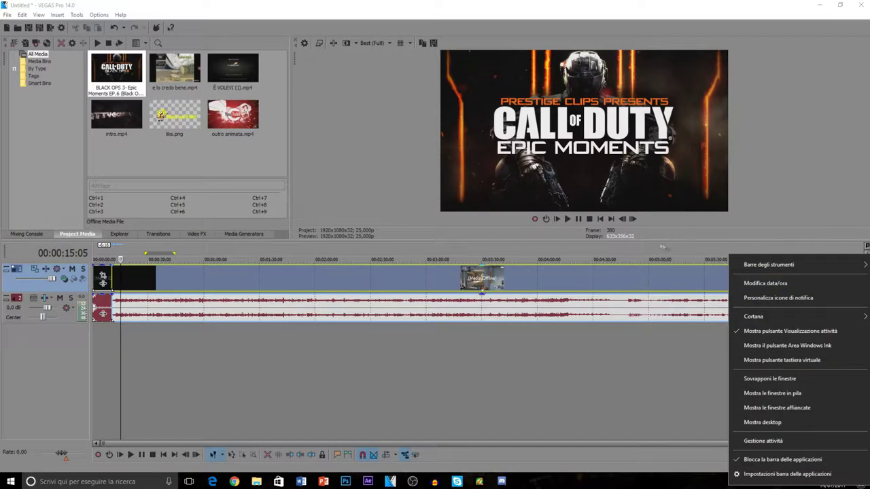
{"action": "left_click", "coordinate": [577, 219]}
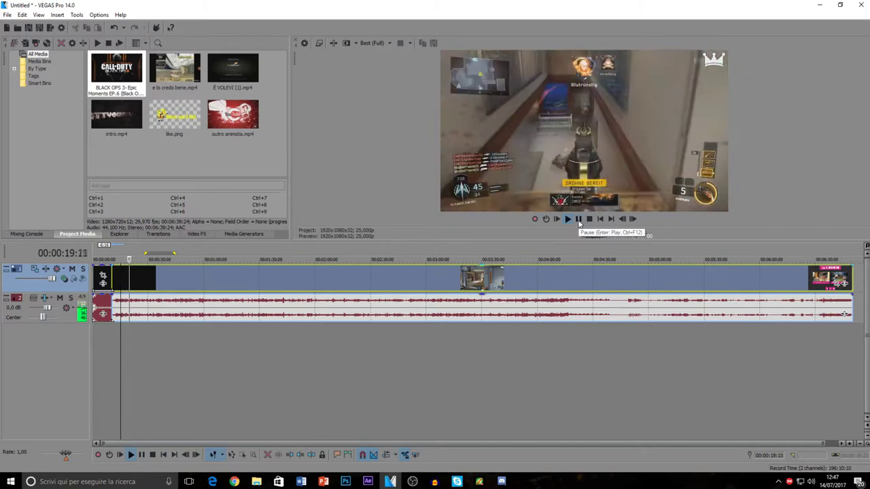
{"action": "left_click", "coordinate": [577, 218]}
{"action": "right_click", "coordinate": [811, 482]}
{"action": "left_click", "coordinate": [819, 419]}
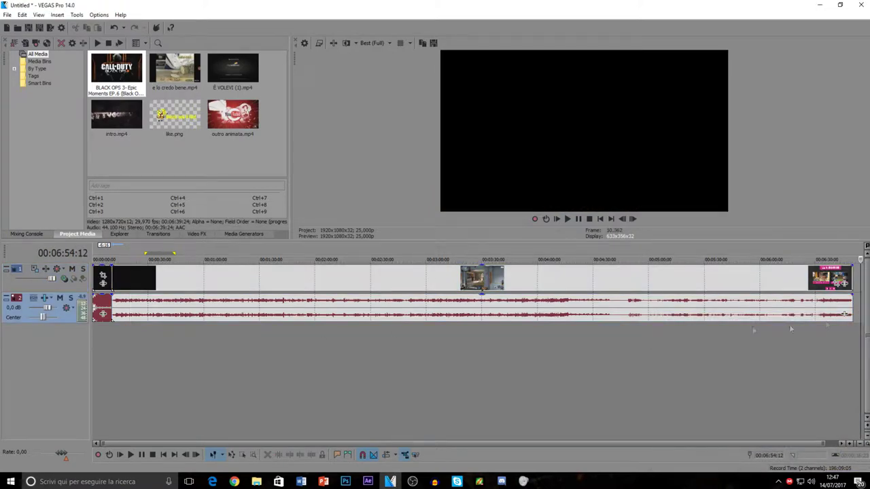
- Play the BLACK OPS 3 clip from about 44 seconds, pause it, and move the playback cursor to 00:00:38:13
{"action": "left_click", "coordinate": [165, 338]}
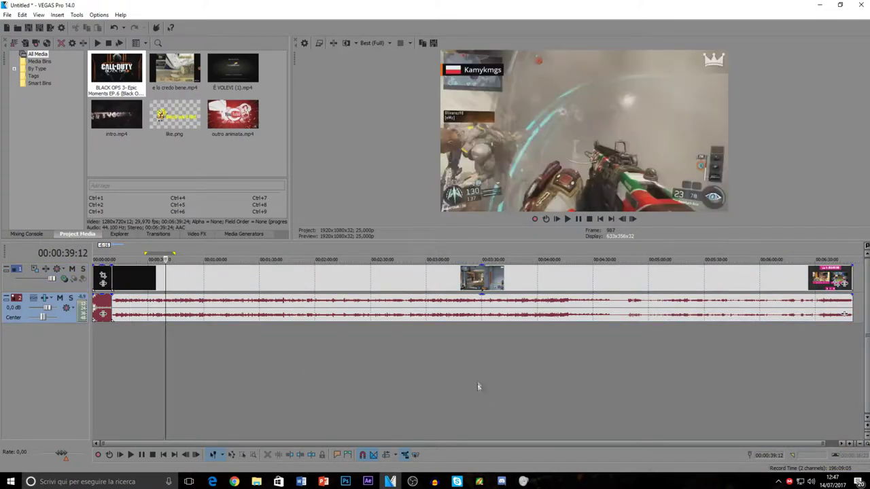
{"action": "left_click", "coordinate": [174, 291]}
{"action": "key", "text": "space"}
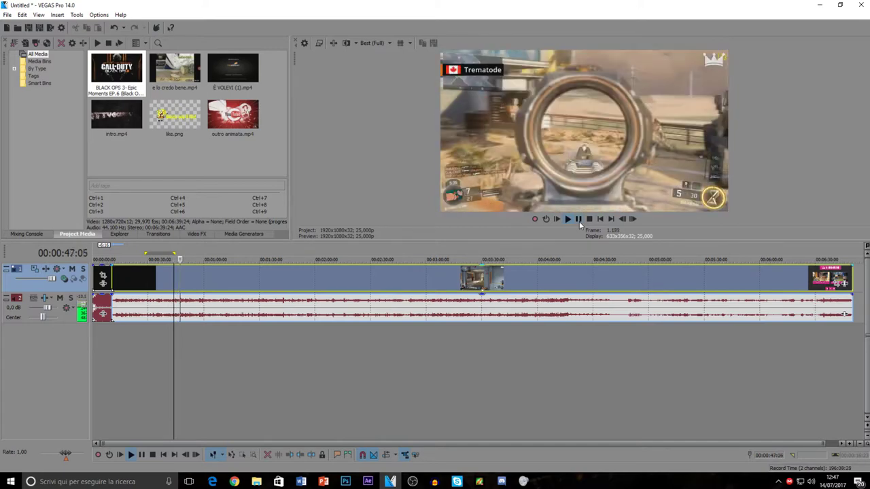
{"action": "left_click", "coordinate": [579, 219]}
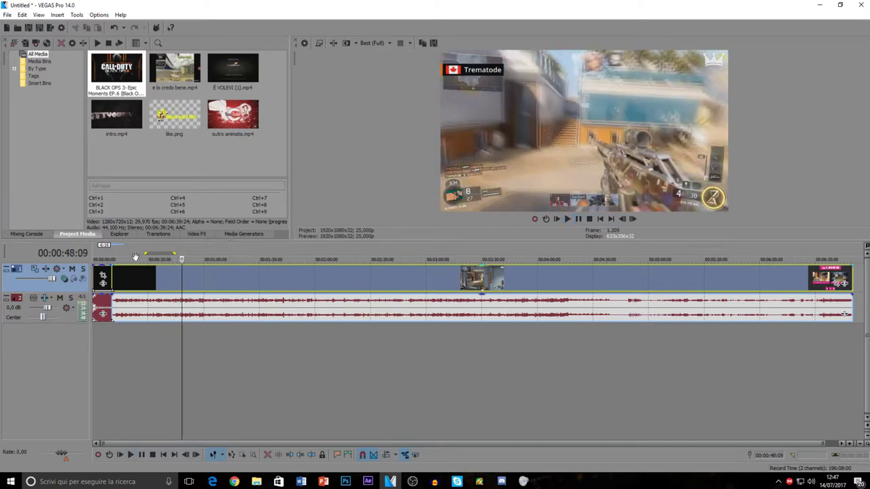
{"action": "left_click", "coordinate": [164, 280]}
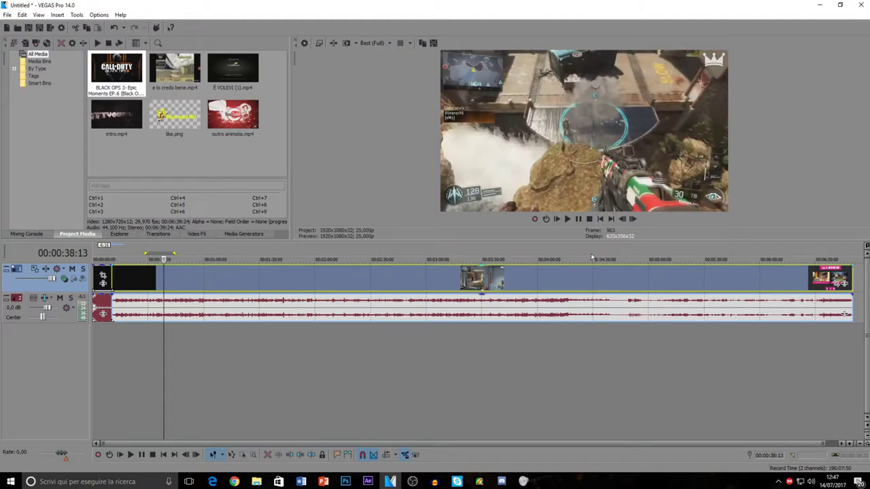
- Split the BLACK OPS 3 clip at 00:00:38:13 and again at 00:01:26:02
{"action": "key", "text": "s"}
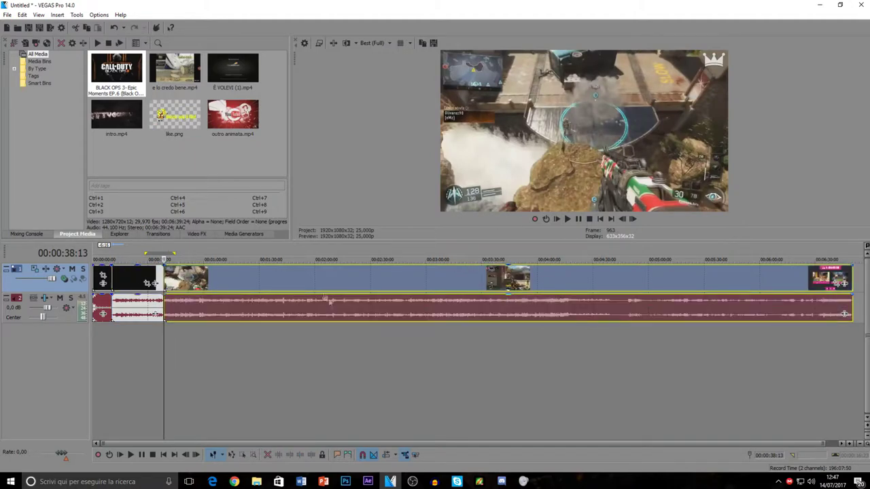
{"action": "left_click", "coordinate": [194, 286]}
{"action": "left_click", "coordinate": [210, 288]}
{"action": "left_click", "coordinate": [231, 288]}
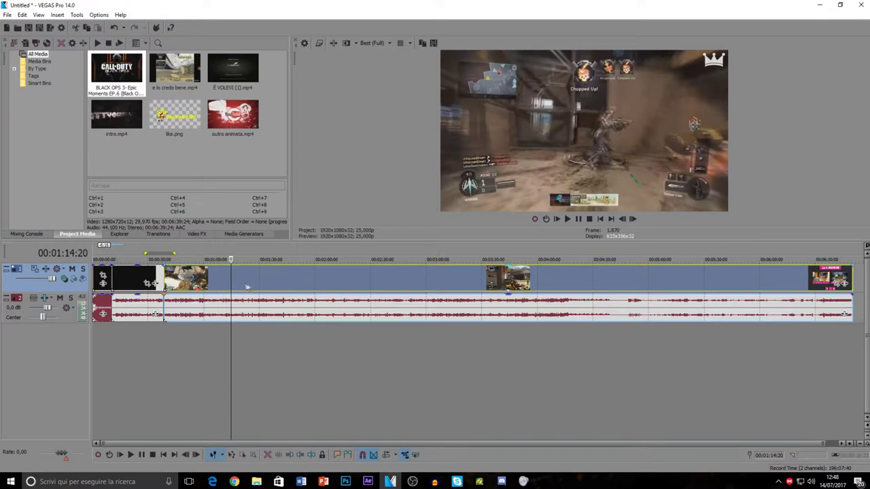
{"action": "left_click", "coordinate": [253, 288]}
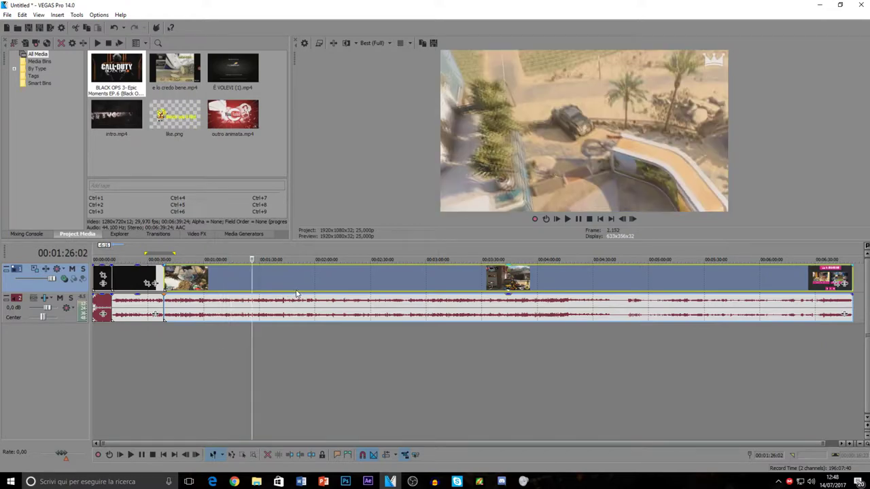
{"action": "key", "text": "s"}
- Move the last BLACK OPS 3 segment further along the timeline and shift the middle segment by +57:04 to isolate it
{"action": "left_click", "coordinate": [208, 277]}
{"action": "left_click_drag", "start_coordinate": [296, 292], "coordinate": [477, 292]}
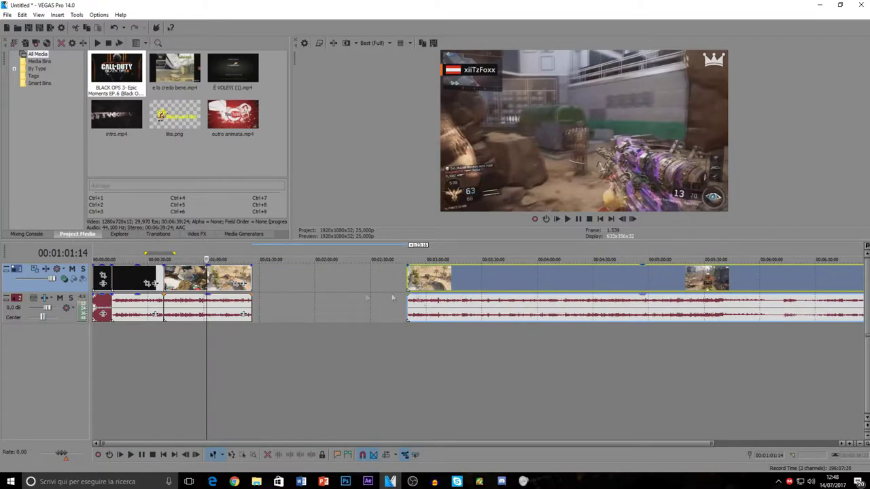
{"action": "left_click_drag", "start_coordinate": [204, 278], "coordinate": [311, 278]}
- Delete the isolated middle segment, including its audio
{"action": "left_click", "coordinate": [304, 289]}
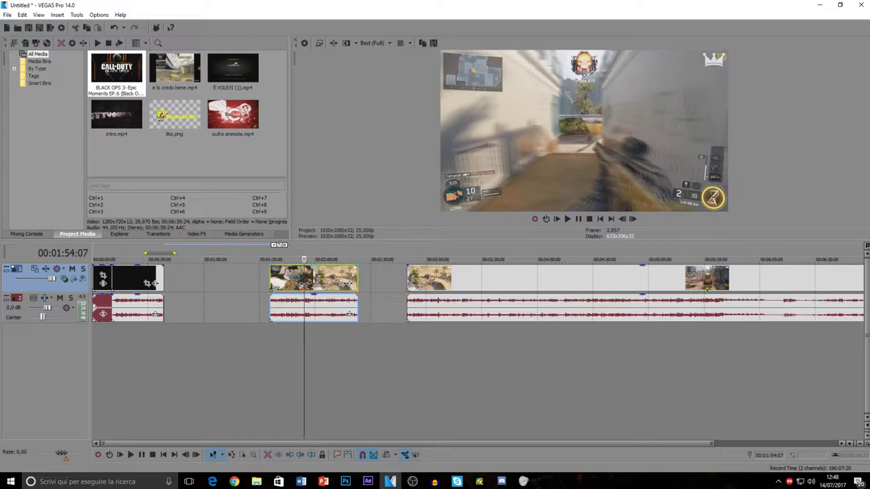
{"action": "right_click", "coordinate": [324, 288]}
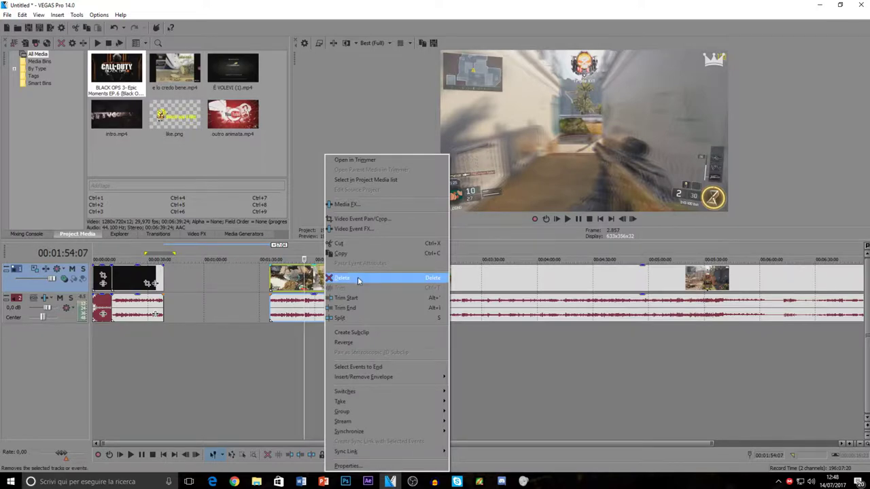
{"action": "left_click", "coordinate": [394, 278]}
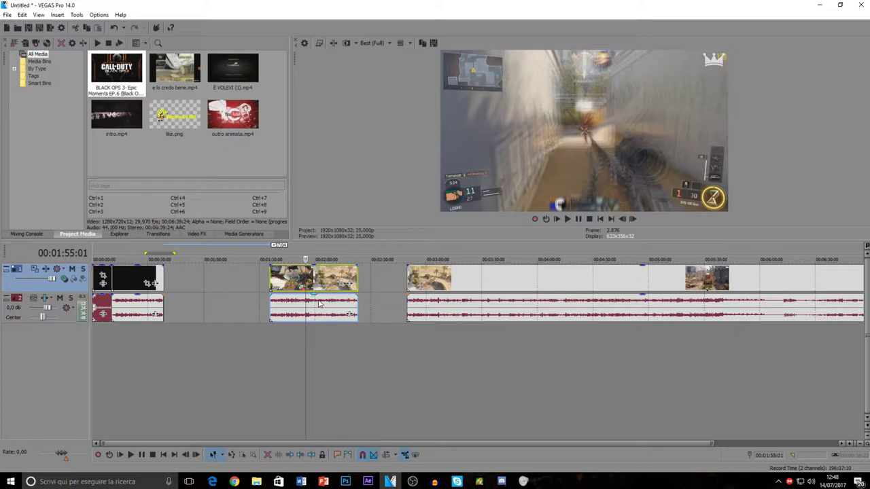
{"action": "key", "text": "Delete"}
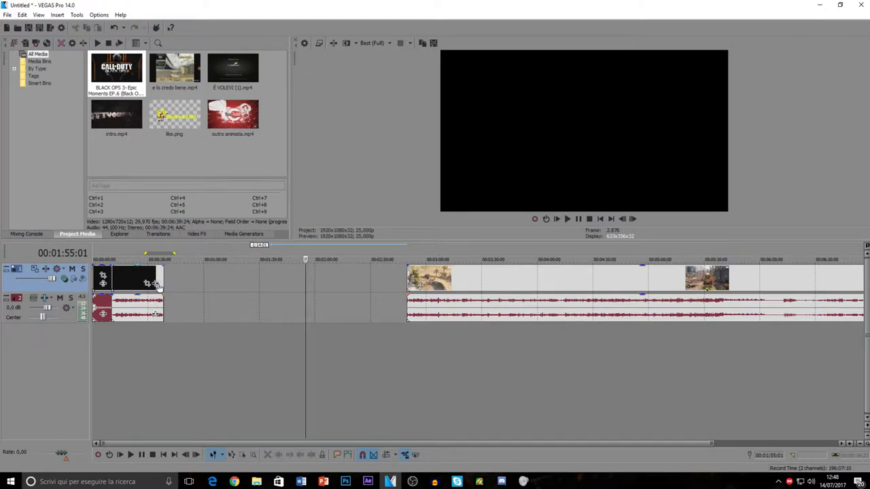
- Play the timeline from 00:00:33:15 into the empty gap after the first segment, and pause it
{"action": "left_click", "coordinate": [162, 284]}
{"action": "left_click", "coordinate": [143, 280]}
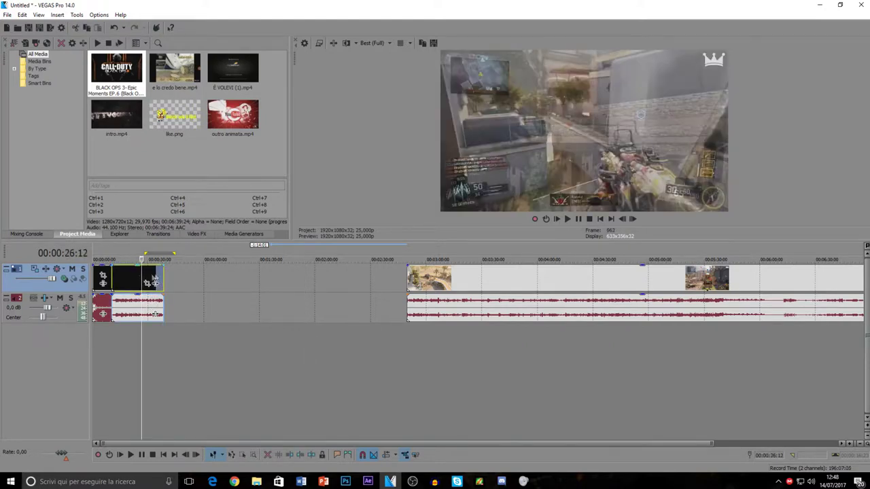
{"action": "left_click", "coordinate": [155, 283]}
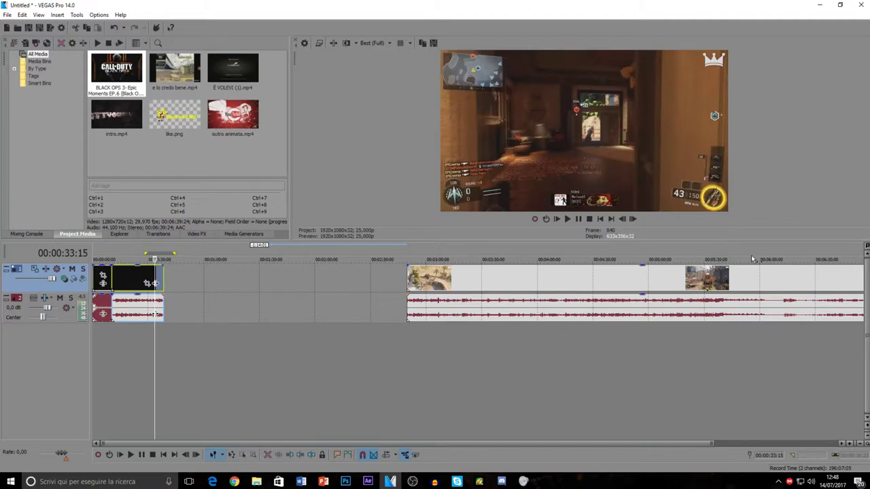
{"action": "left_click", "coordinate": [579, 220]}
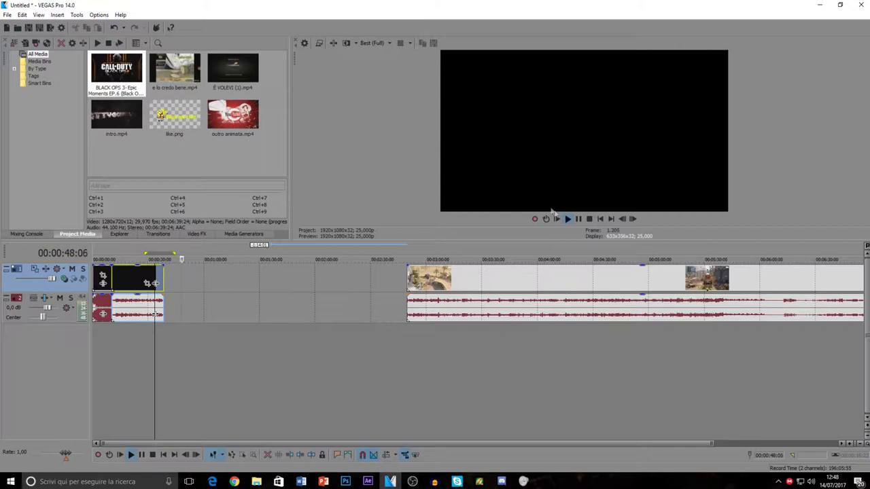
{"action": "left_click", "coordinate": [579, 220]}
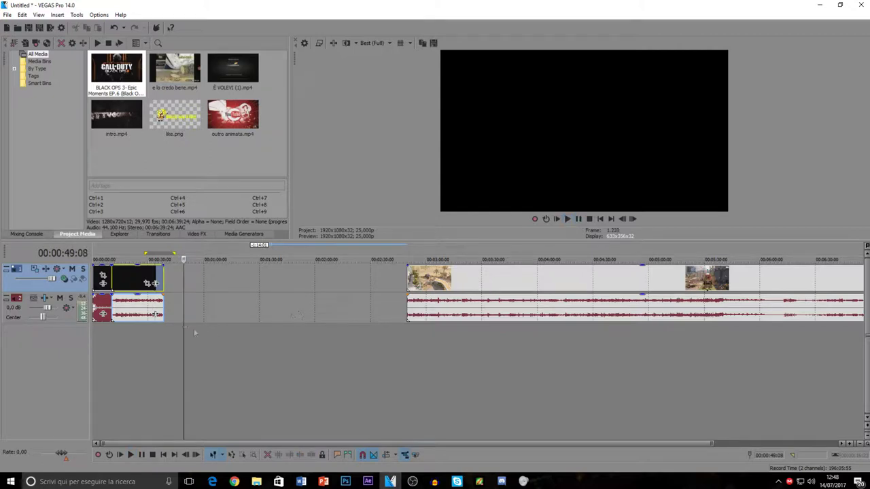
- Move the last segment against the end of the first one, play across the join and pause
{"action": "left_click", "coordinate": [136, 351]}
{"action": "left_click_drag", "start_coordinate": [420, 294], "coordinate": [208, 297]}
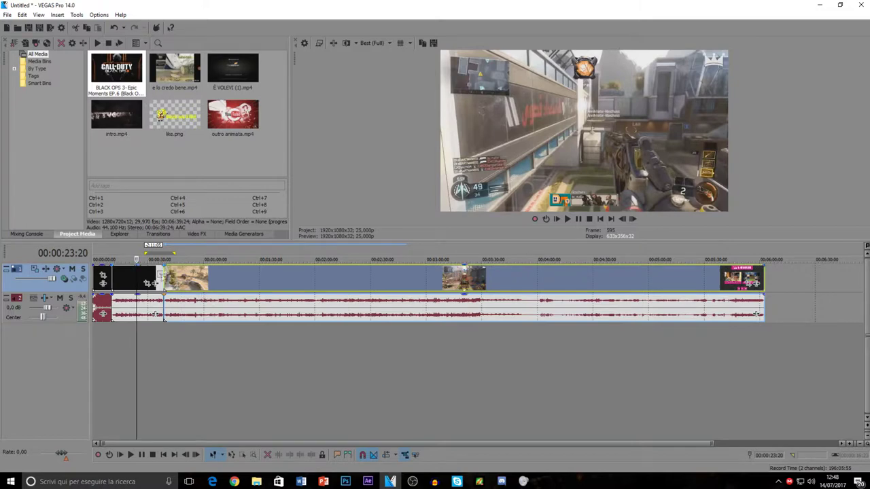
{"action": "left_click", "coordinate": [159, 351]}
{"action": "key", "text": "space"}
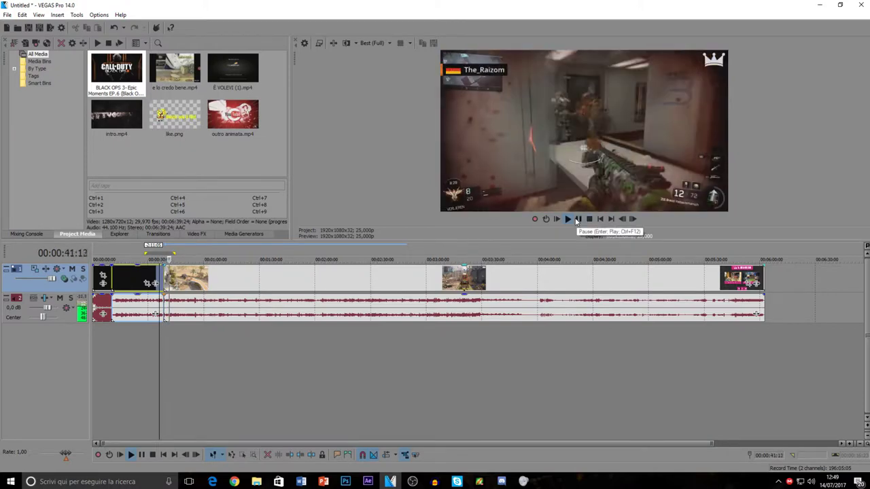
{"action": "left_click", "coordinate": [577, 220]}
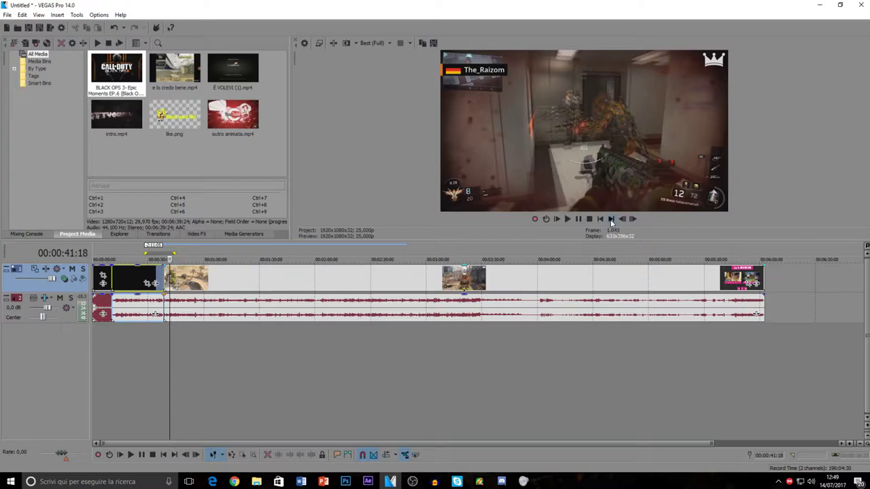
- Split the second BLACK OPS 3 segment at 00:01:02:07 and separate the pieces, moving the short one by +41:05
{"action": "left_click", "coordinate": [208, 289]}
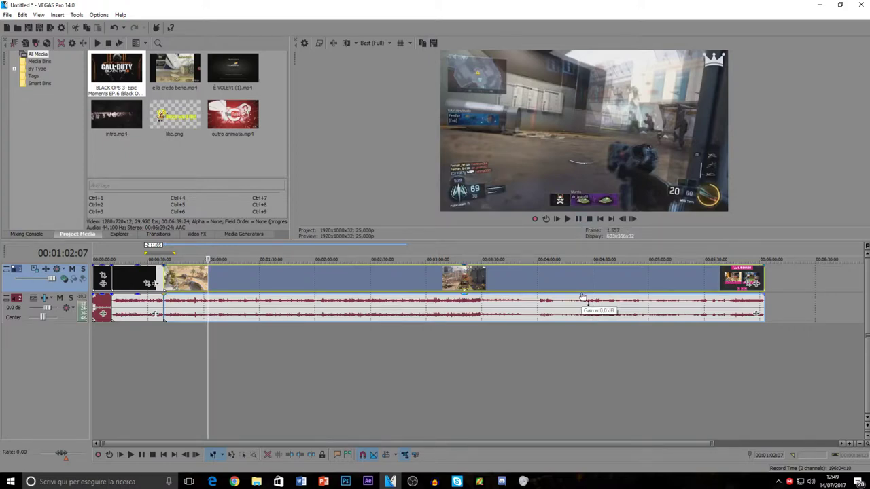
{"action": "left_click_drag", "start_coordinate": [246, 302], "coordinate": [372, 286]}
{"action": "left_click_drag", "start_coordinate": [182, 293], "coordinate": [257, 273]}
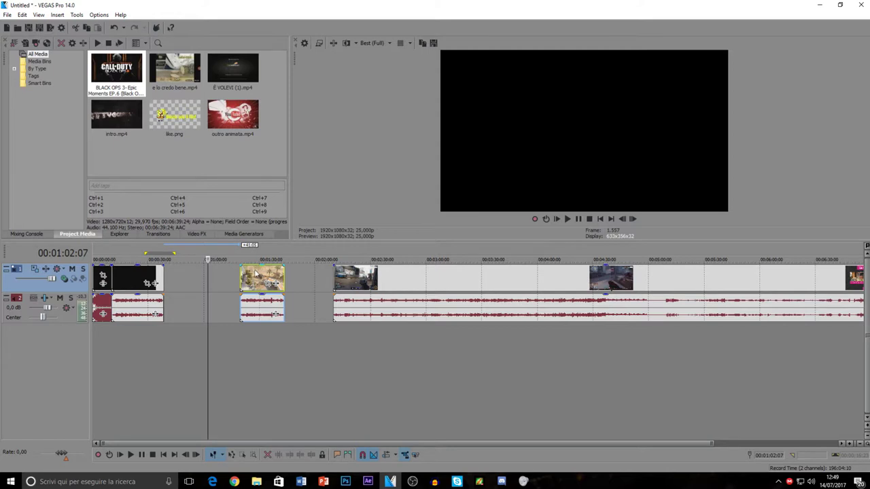
- Move the last segment further along the timeline, and shift the short segment's video away from its audio and back
{"action": "left_click", "coordinate": [249, 274]}
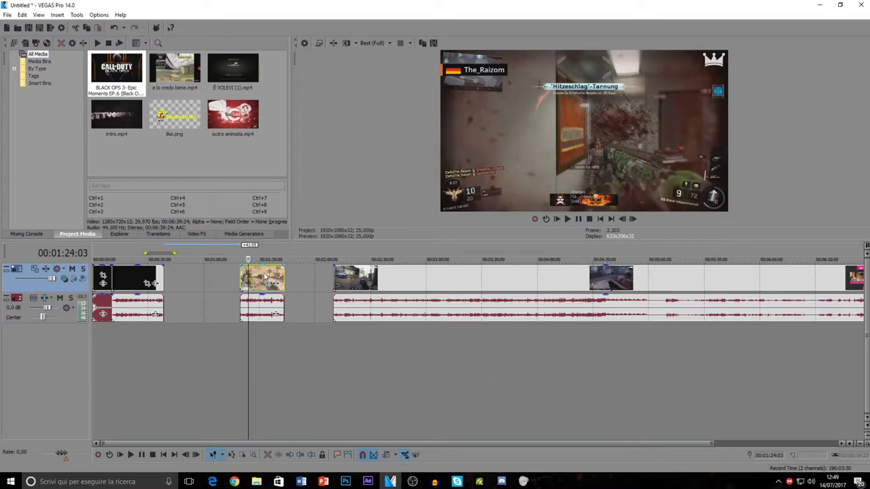
{"action": "left_click_drag", "start_coordinate": [342, 284], "coordinate": [423, 287]}
{"action": "left_click_drag", "start_coordinate": [252, 270], "coordinate": [304, 269]}
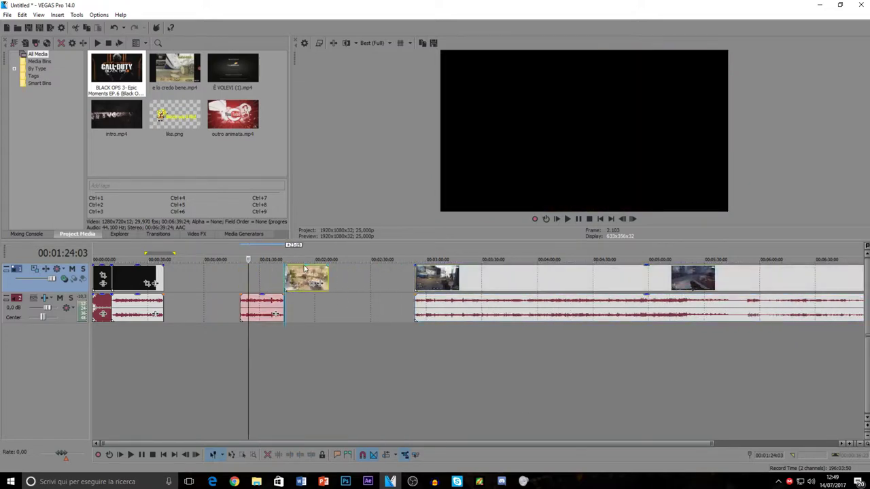
{"action": "left_click_drag", "start_coordinate": [265, 293], "coordinate": [258, 310]}
{"action": "left_click_drag", "start_coordinate": [305, 275], "coordinate": [260, 276]}
{"action": "left_click", "coordinate": [217, 287]}
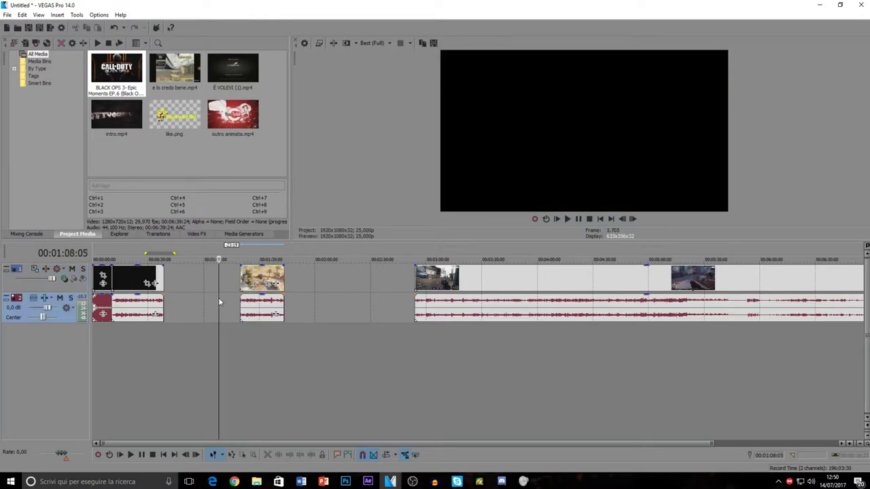
- Move the short segment's audio against the first segment, its video to that audio's end, and the audio back beneath the video
{"action": "left_click", "coordinate": [257, 275]}
{"action": "left_click", "coordinate": [263, 311]}
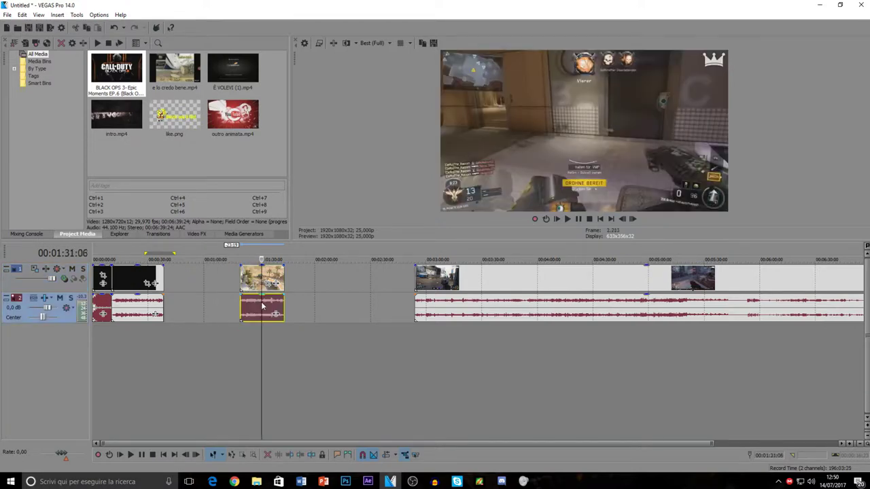
{"action": "left_click_drag", "start_coordinate": [259, 314], "coordinate": [179, 306]}
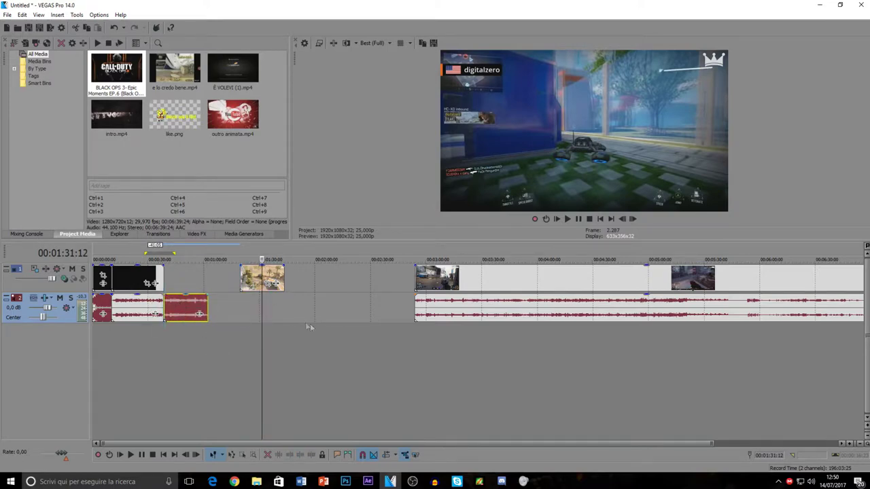
{"action": "left_click_drag", "start_coordinate": [249, 277], "coordinate": [216, 275]}
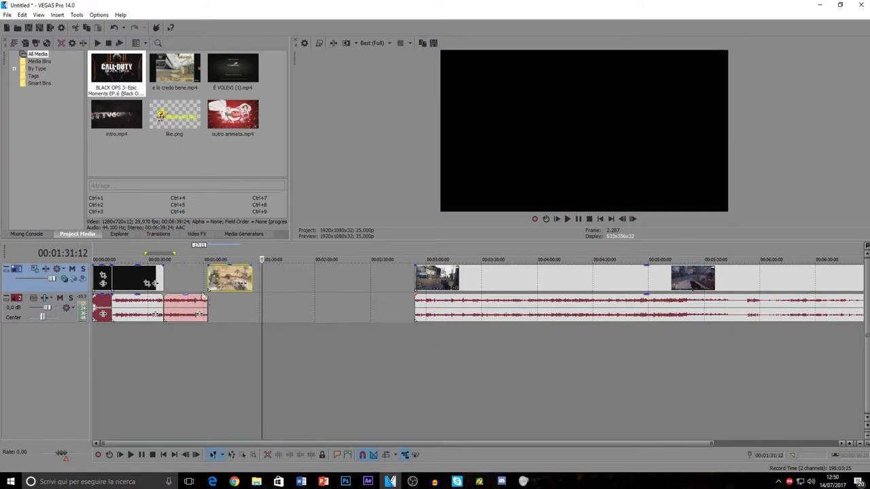
{"action": "left_click_drag", "start_coordinate": [191, 307], "coordinate": [238, 313]}
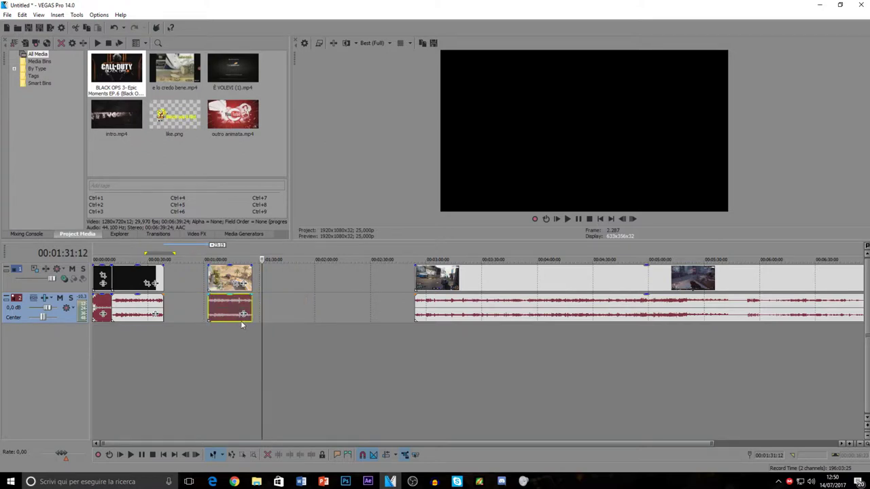
- Delete the short segment's audio event on its own, followed by its video event
{"action": "left_click", "coordinate": [236, 314]}
{"action": "right_click", "coordinate": [247, 302]}
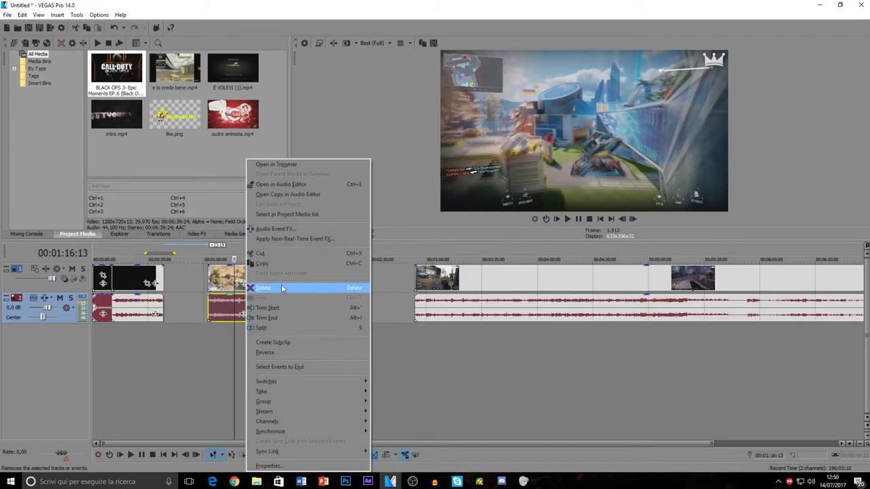
{"action": "left_click", "coordinate": [234, 301]}
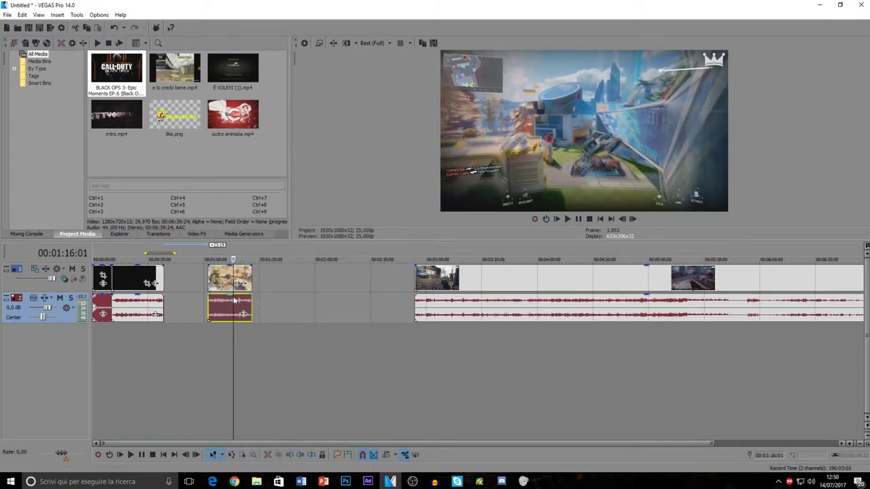
{"action": "key", "text": "Delete"}
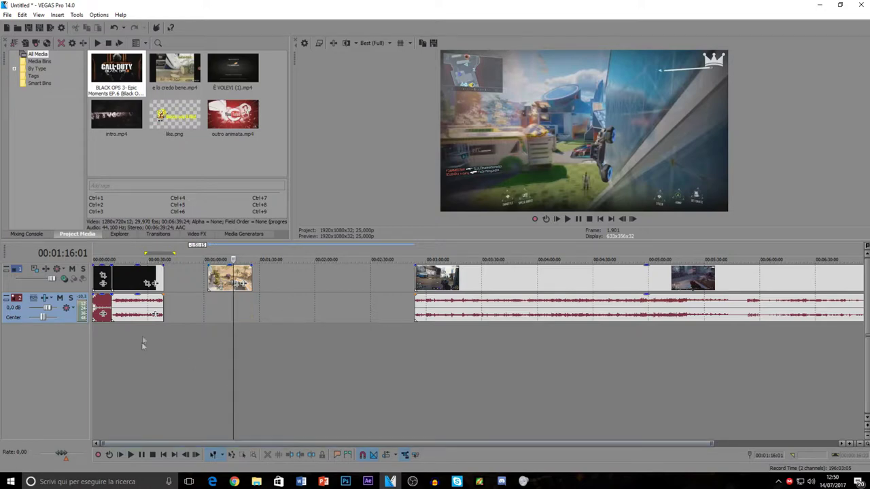
{"action": "left_click", "coordinate": [215, 284]}
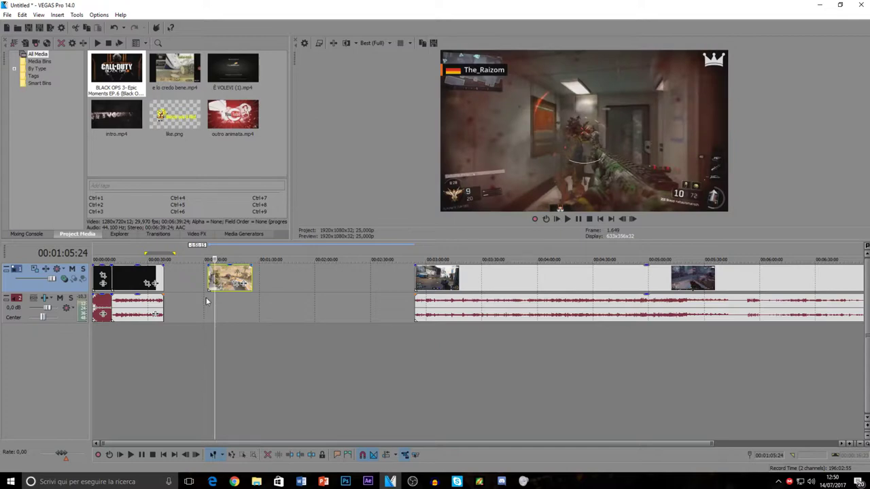
{"action": "key", "text": "Delete"}
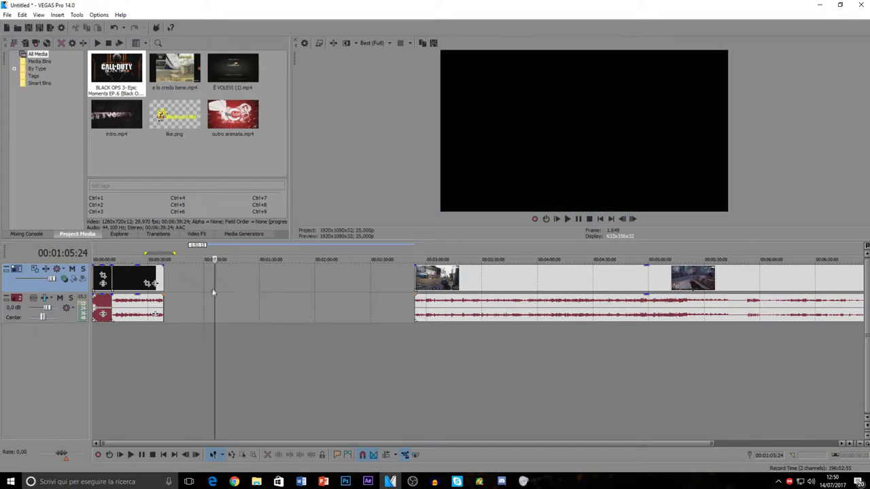
- Split the last segment about 15 seconds after its start, and move the short opening piece away and delete it
{"action": "left_click", "coordinate": [155, 283]}
{"action": "left_click", "coordinate": [443, 289]}
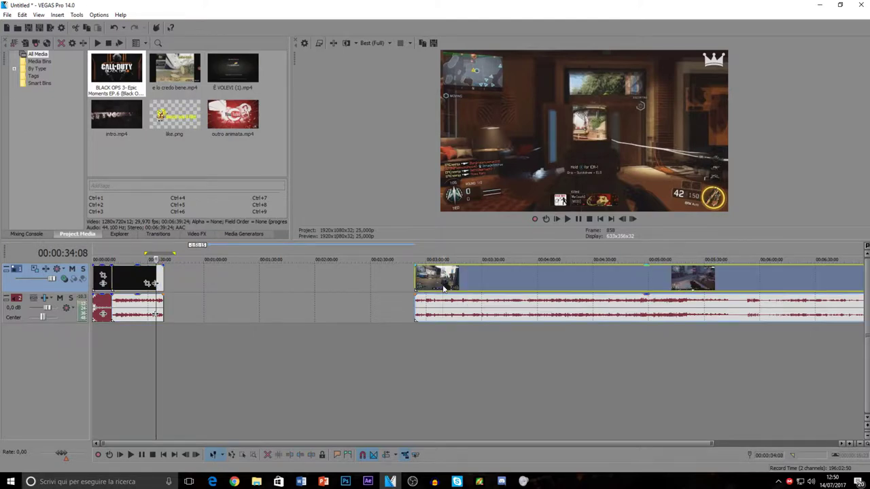
{"action": "left_click", "coordinate": [443, 289]}
{"action": "key", "text": "s"}
{"action": "left_click_drag", "start_coordinate": [427, 288], "coordinate": [296, 284]}
{"action": "left_click", "coordinate": [298, 284]}
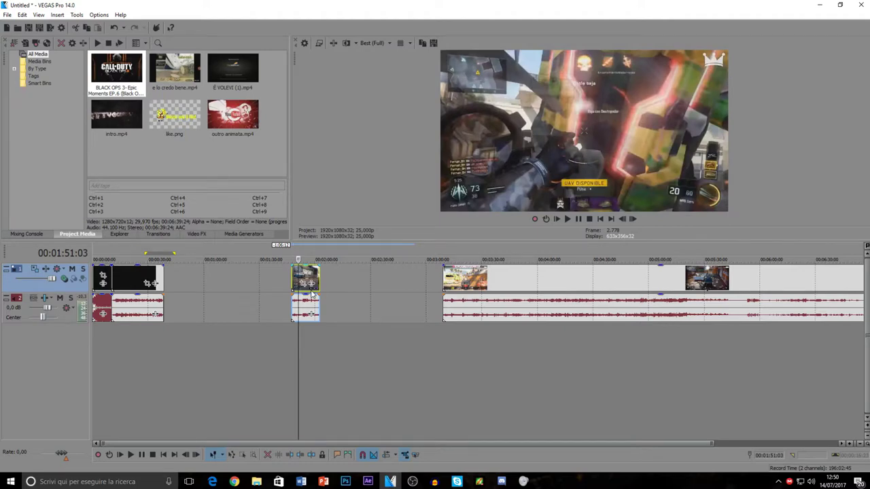
{"action": "key", "text": "Delete"}
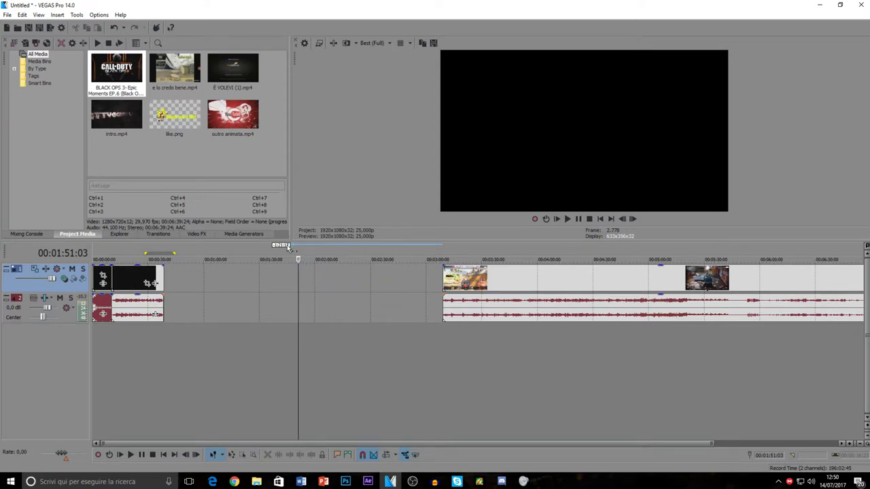
- Move the remaining BLACK OPS 3 segment against the first one and place the playback cursor at their join, 00:00:38:13
{"action": "left_click", "coordinate": [480, 285]}
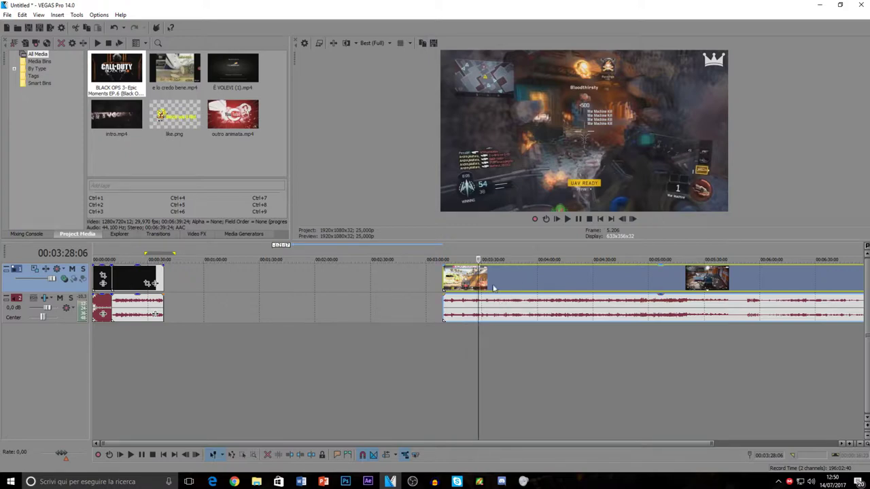
{"action": "left_click_drag", "start_coordinate": [484, 273], "coordinate": [193, 287]}
{"action": "left_click_drag", "start_coordinate": [157, 309], "coordinate": [171, 309]}
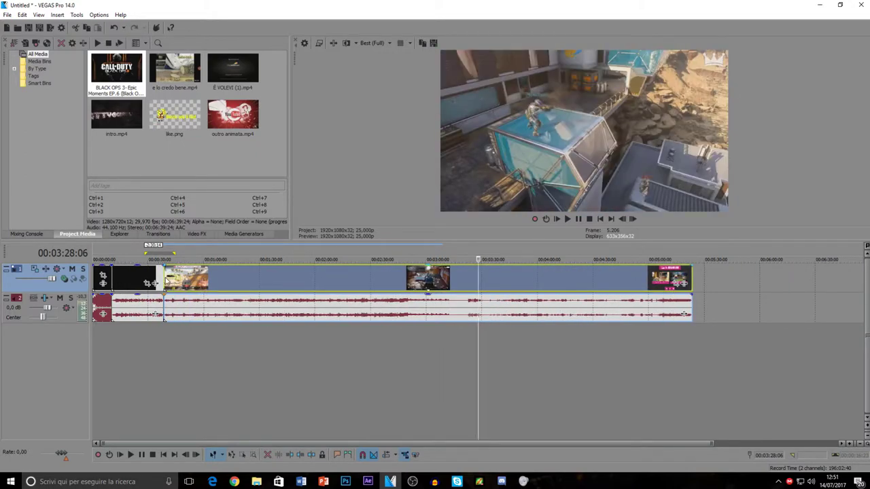
{"action": "left_click", "coordinate": [156, 314]}
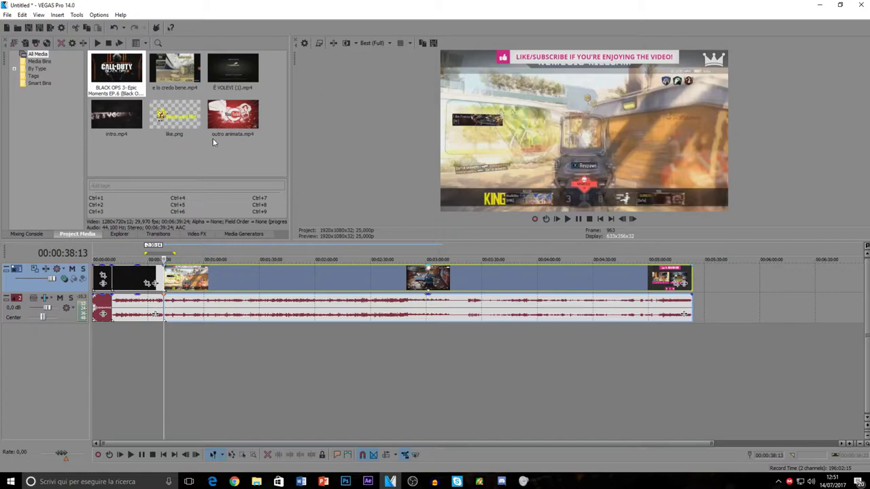
- Import "Raven & Kreyn - In The Air [NCS Release].mp3" from the "musica per video" folder into the project media
{"action": "left_click", "coordinate": [256, 481]}
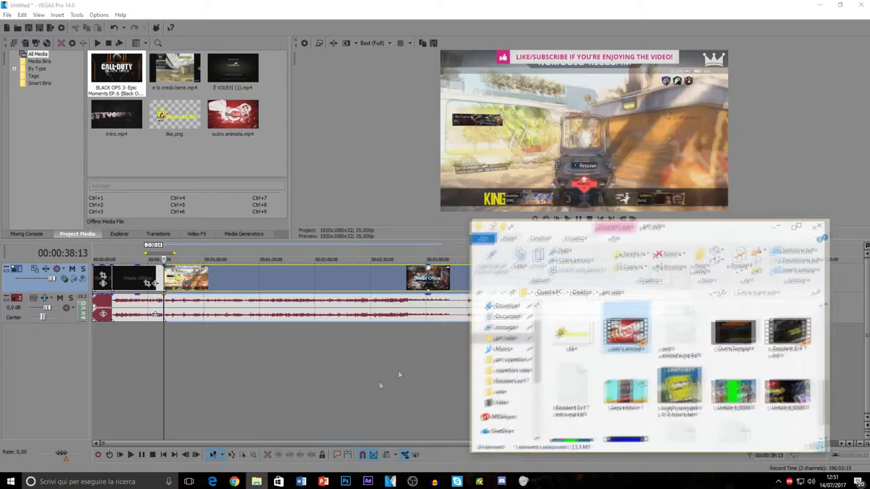
{"action": "left_click", "coordinate": [503, 346]}
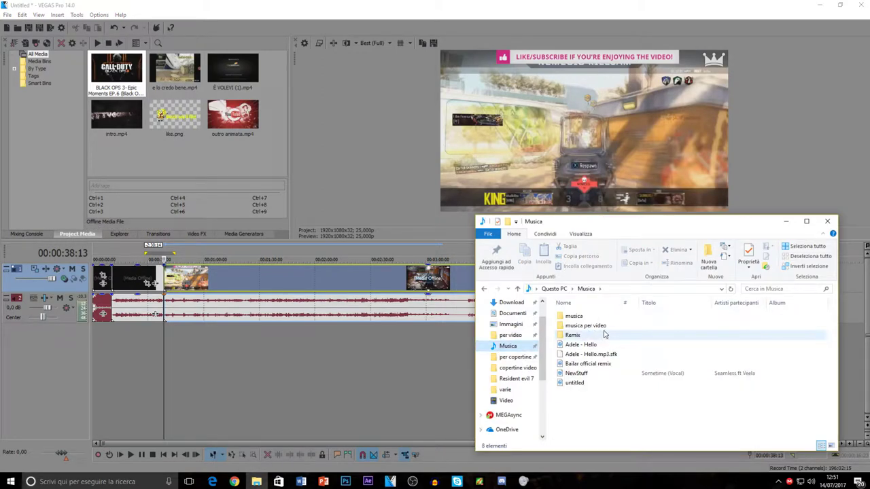
{"action": "double_click", "coordinate": [574, 325]}
{"action": "scroll", "coordinate": [615, 333], "scroll_direction": "up", "scroll_amount": 1}
{"action": "scroll", "coordinate": [585, 361], "scroll_direction": "down", "scroll_amount": 1}
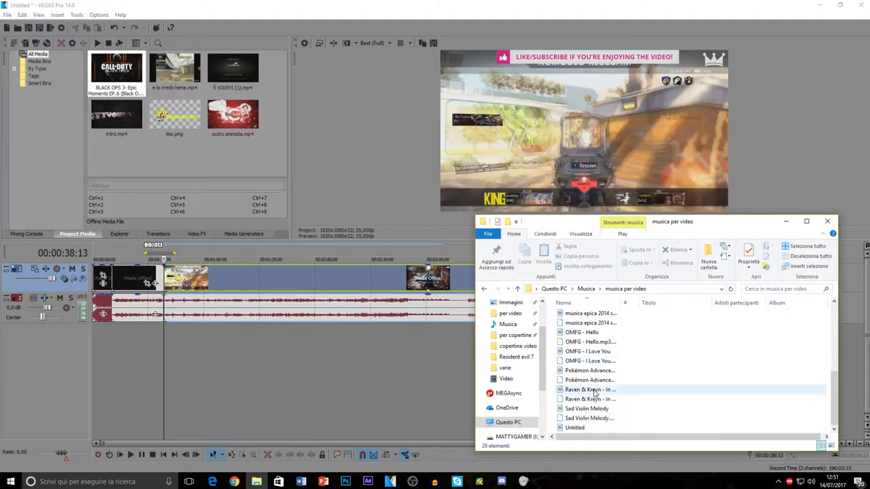
{"action": "left_click_drag", "start_coordinate": [595, 392], "coordinate": [115, 160]}
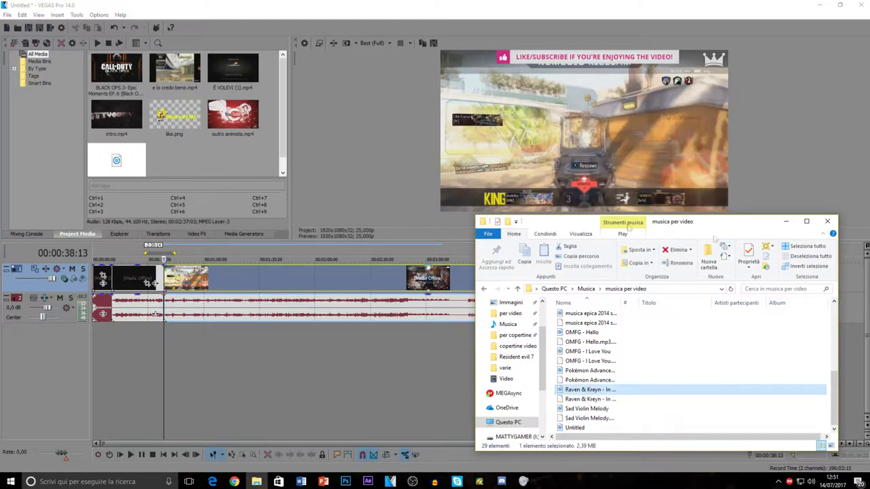
{"action": "left_click", "coordinate": [786, 221]}
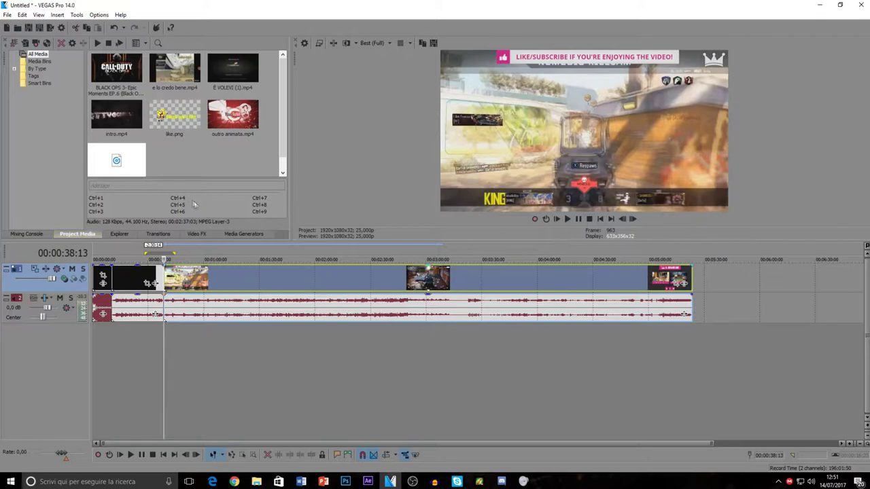
- Place the Raven & Kreyn song on a new audio track below the others, starting where the first BLACK OPS 3 segment begins
{"action": "left_click", "coordinate": [194, 279]}
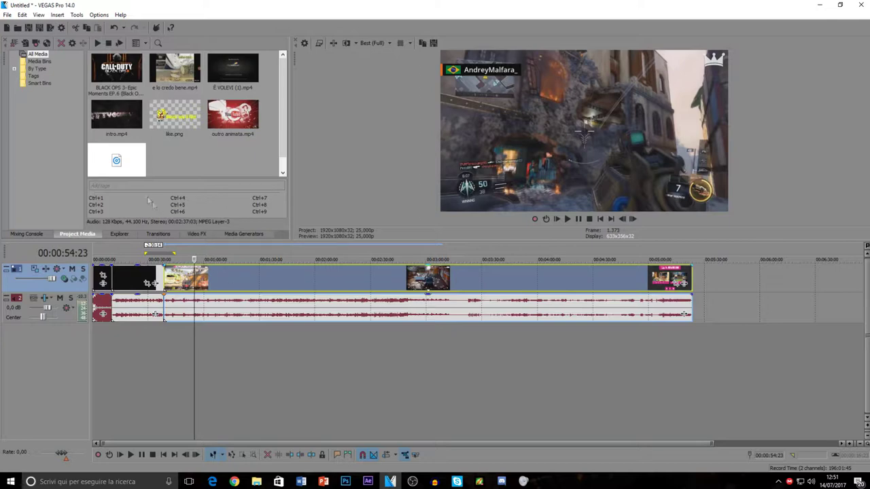
{"action": "left_click_drag", "start_coordinate": [130, 166], "coordinate": [131, 165]}
{"action": "left_click_drag", "start_coordinate": [129, 258], "coordinate": [146, 377]}
{"action": "left_click_drag", "start_coordinate": [115, 338], "coordinate": [115, 334]}
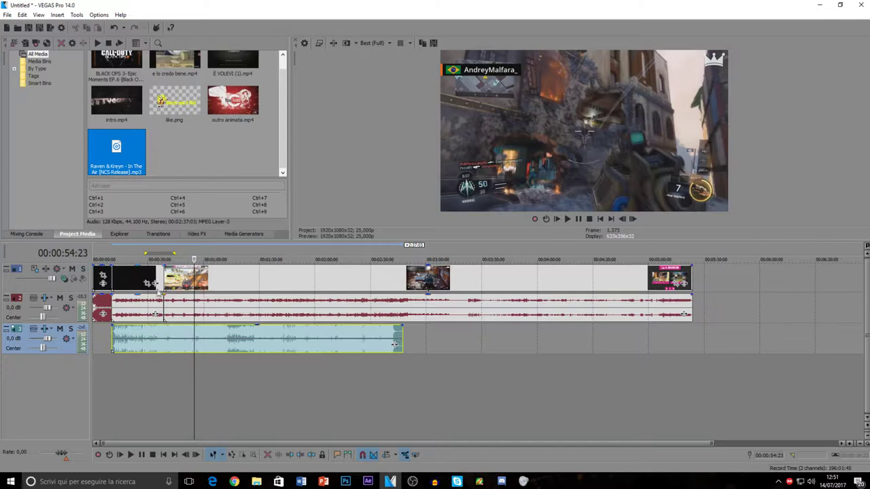
- Move the long BLACK OPS 3 segment later, leaving a gap, and trim the song's end to the end of the first BLACK OPS 3 segment
{"action": "left_click_drag", "start_coordinate": [180, 281], "coordinate": [258, 287]}
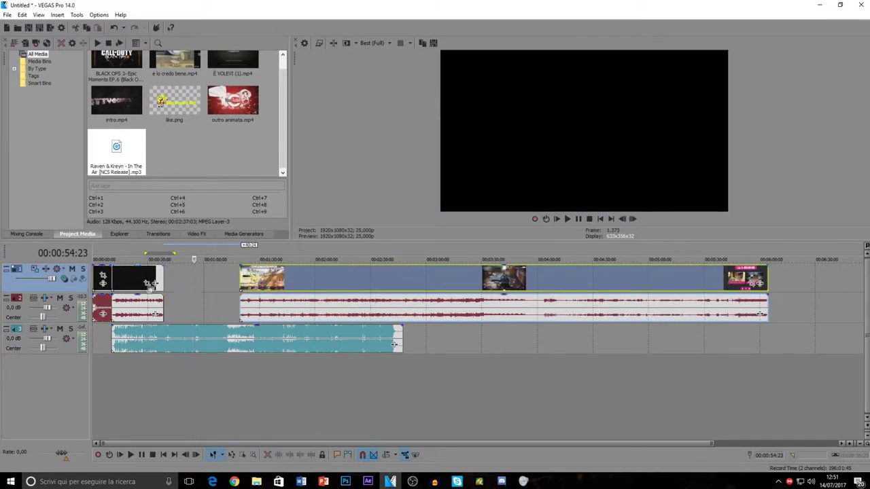
{"action": "left_click_drag", "start_coordinate": [394, 345], "coordinate": [158, 344]}
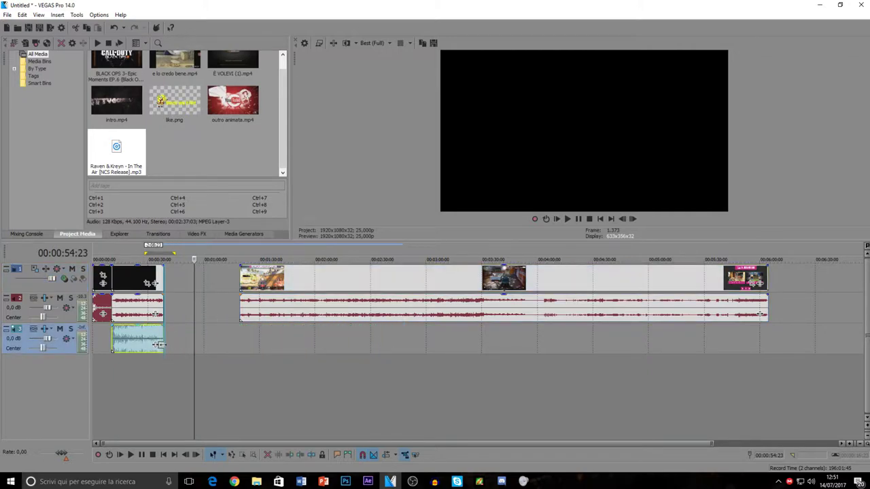
{"action": "left_click", "coordinate": [114, 342]}
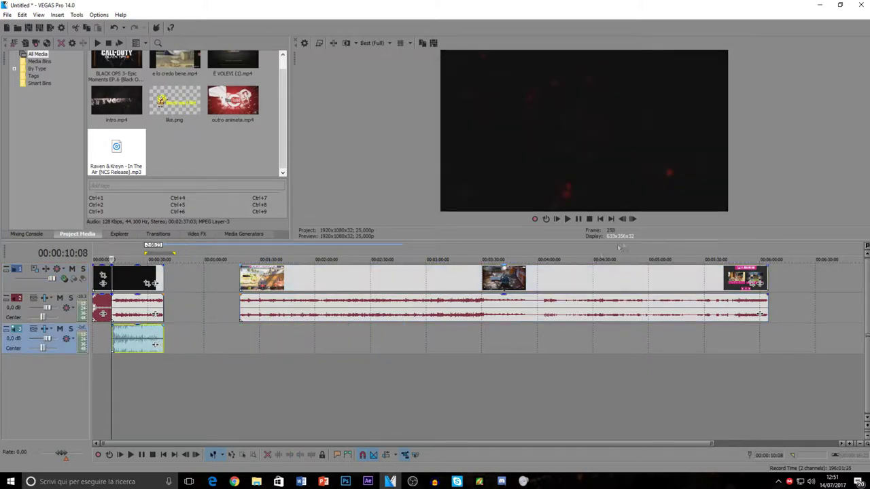
- Unmute VEGAS Pro in the system volume mixer and preview the song with the clip from 00:00:10:08, pausing at 00:00:30:15
{"action": "right_click", "coordinate": [810, 481]}
{"action": "left_click", "coordinate": [805, 363]}
{"action": "left_click", "coordinate": [836, 445]}
{"action": "left_click", "coordinate": [837, 446]}
{"action": "left_click", "coordinate": [861, 320]}
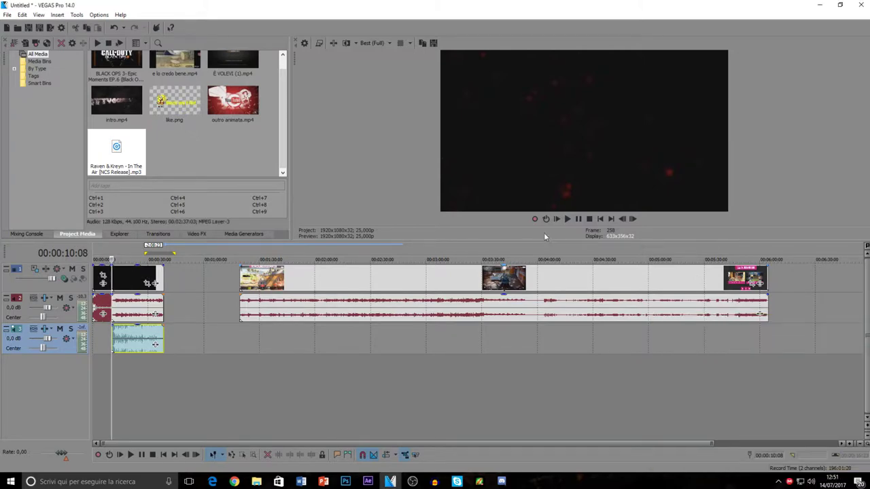
{"action": "left_click", "coordinate": [568, 219]}
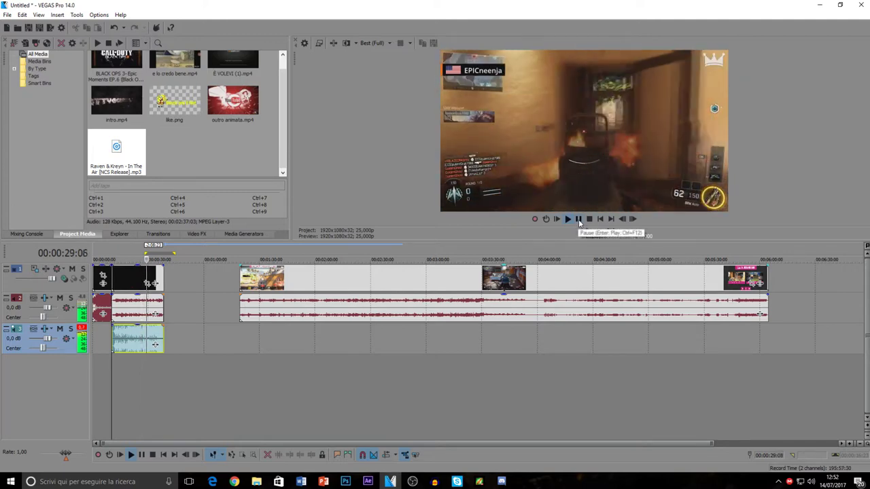
{"action": "left_click", "coordinate": [579, 222]}
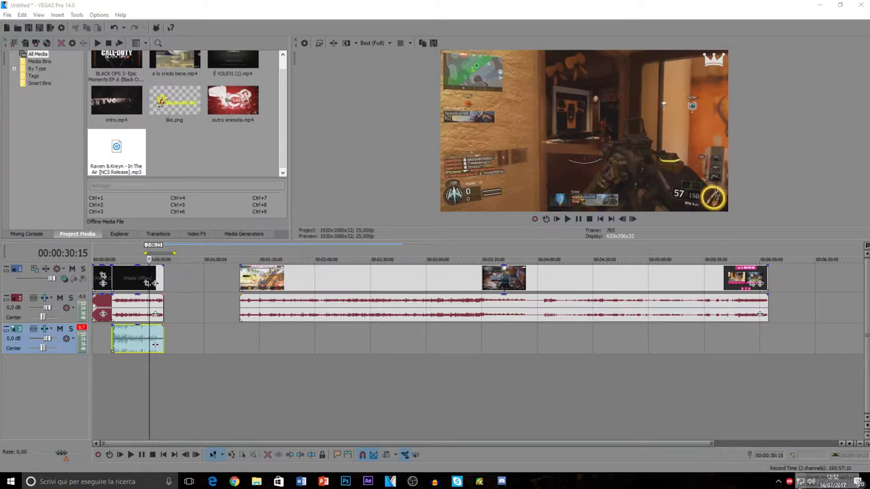
- Mute VEGAS Pro in the system volume mixer and check its mute setting once more
{"action": "right_click", "coordinate": [803, 482]}
{"action": "right_click", "coordinate": [810, 483]}
{"action": "left_click", "coordinate": [792, 421]}
{"action": "left_click", "coordinate": [837, 449]}
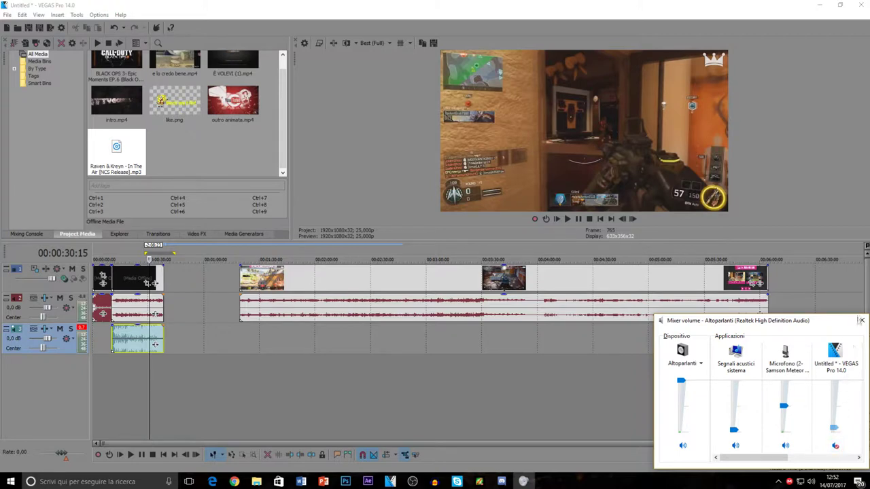
{"action": "left_click", "coordinate": [862, 320]}
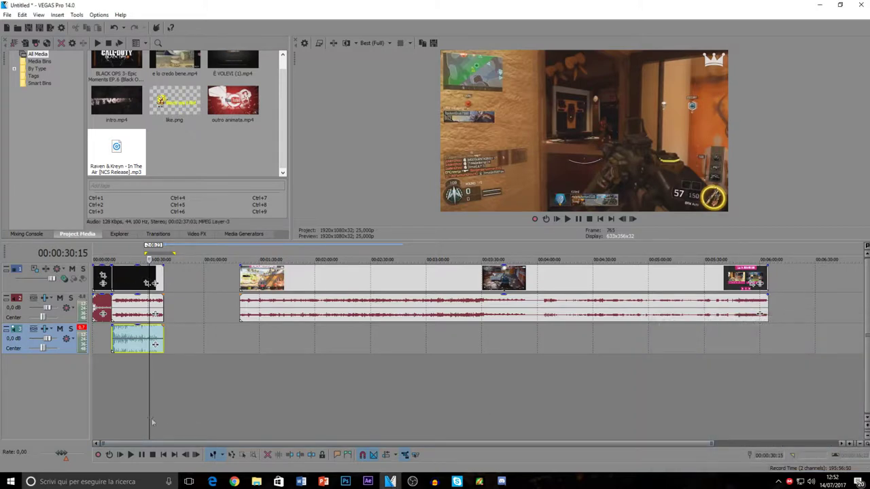
{"action": "right_click", "coordinate": [811, 481]}
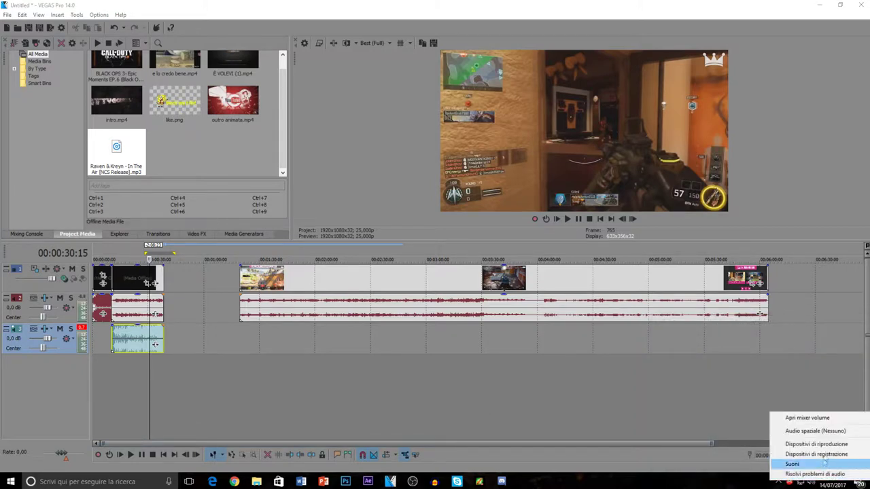
{"action": "left_click", "coordinate": [808, 417]}
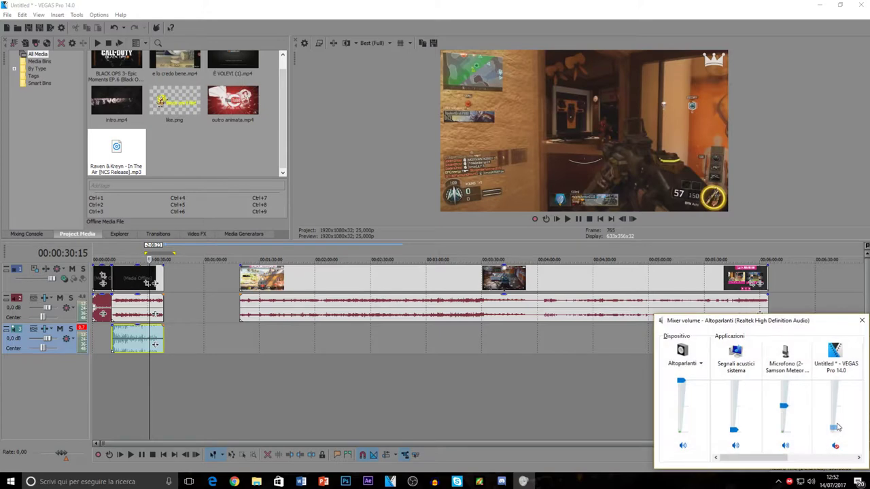
{"action": "left_click", "coordinate": [862, 321]}
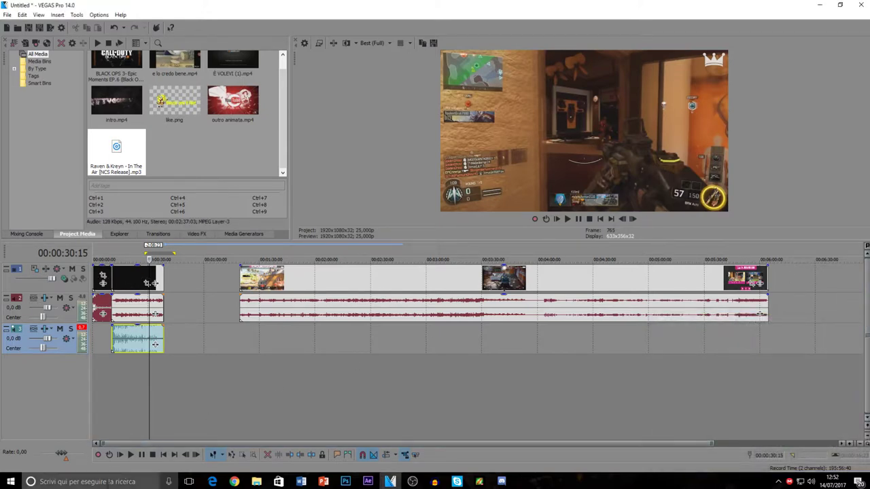
- Delete the trimmed song event and place the full song on the third track at the first BLACK OPS 3 segment's start
{"action": "left_click", "coordinate": [112, 337]}
{"action": "left_click", "coordinate": [125, 332]}
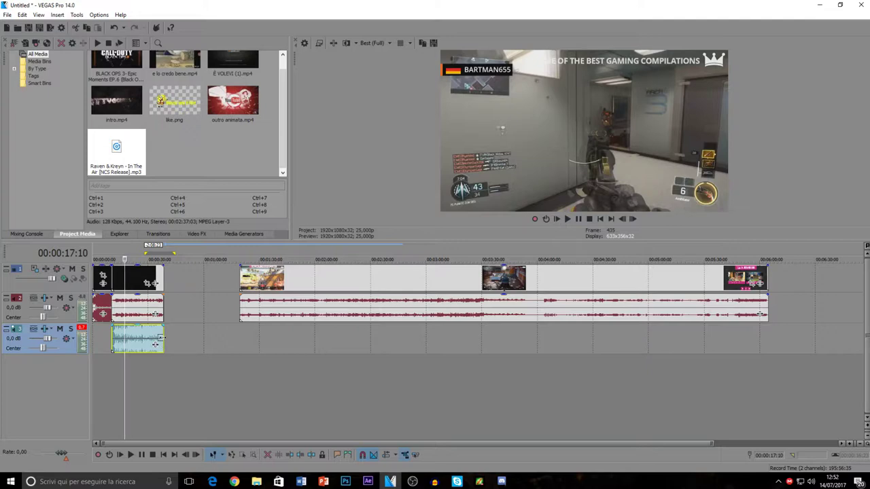
{"action": "right_click", "coordinate": [152, 338]}
{"action": "left_click", "coordinate": [172, 153]}
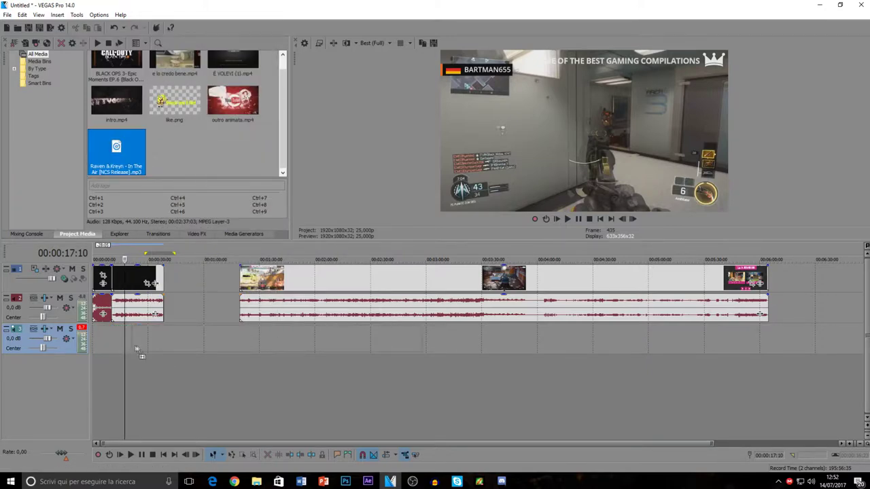
{"action": "left_click_drag", "start_coordinate": [112, 343], "coordinate": [113, 344]}
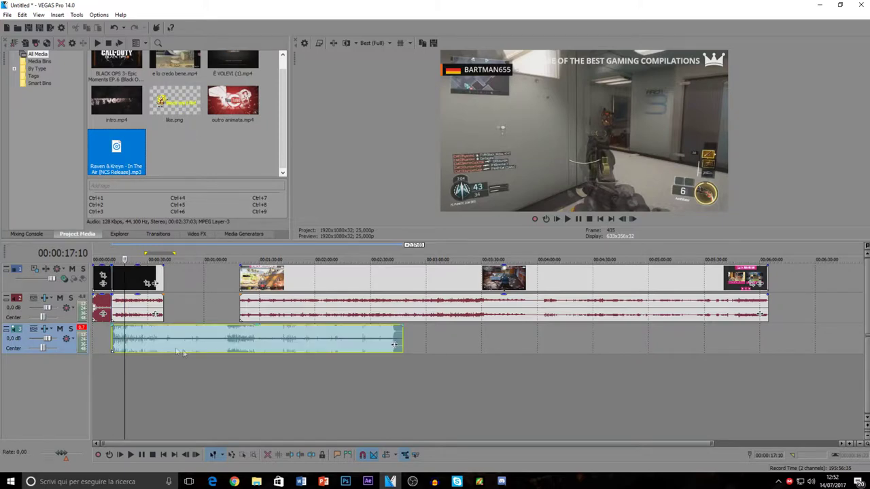
- Open the system volume mixer to check VEGAS Pro's sound, and preview the song from 00:01:11:15
{"action": "left_click", "coordinate": [226, 343]}
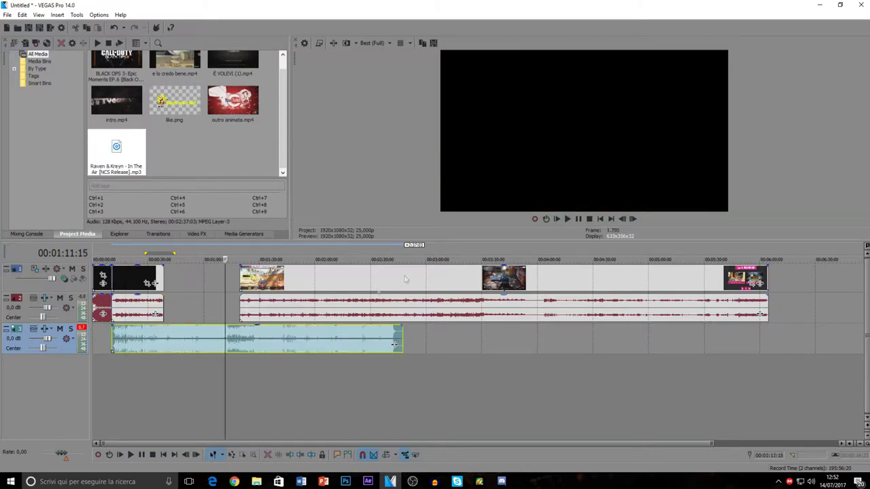
{"action": "right_click", "coordinate": [811, 481]}
{"action": "left_click", "coordinate": [807, 419]}
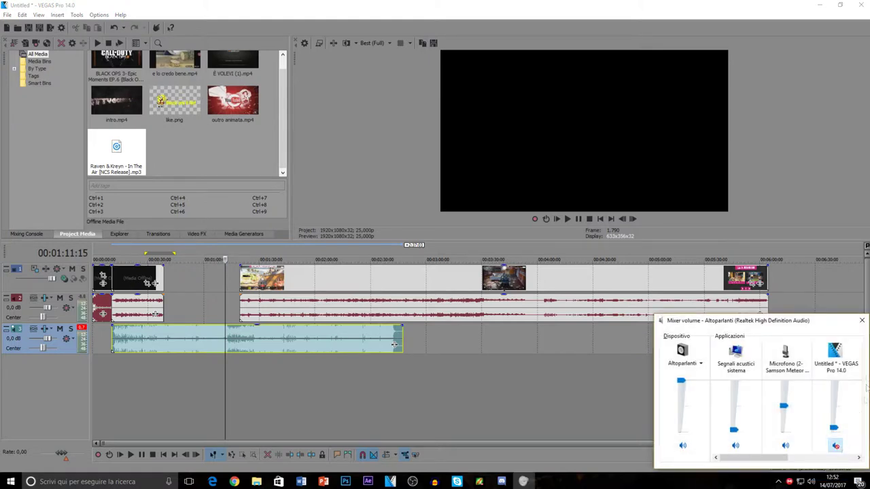
{"action": "left_click", "coordinate": [861, 320]}
{"action": "left_click", "coordinate": [574, 218]}
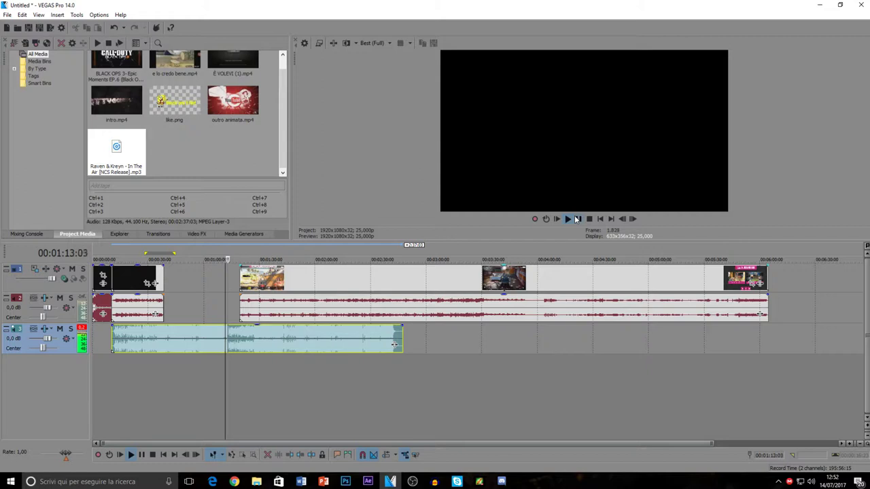
{"action": "left_click", "coordinate": [576, 218]}
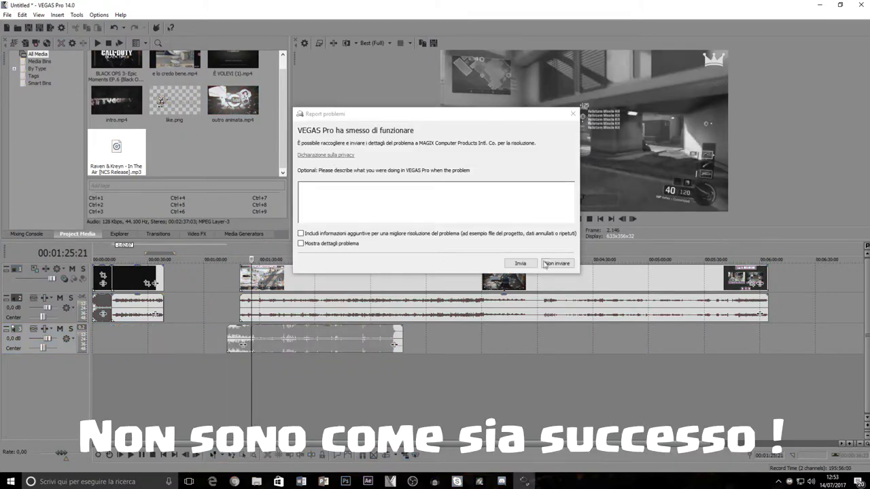
- Dismiss the crash report without sending it and relaunch VEGAS Pro
{"action": "left_click", "coordinate": [555, 263]}
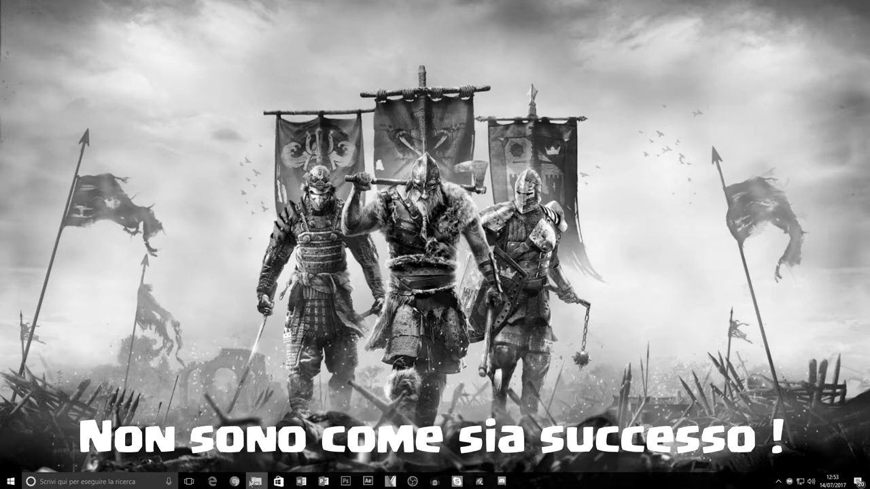
{"action": "left_click", "coordinate": [385, 482]}
{"action": "mouse_move", "coordinate": [411, 481]}
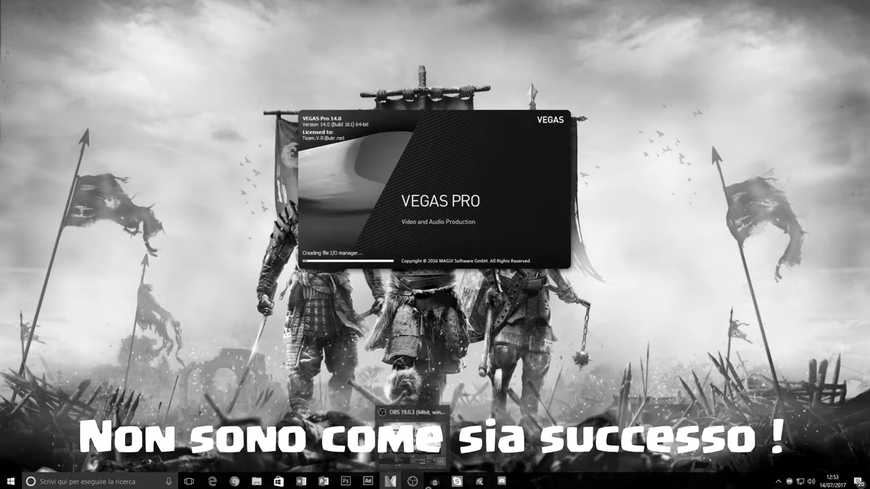
{"action": "left_click", "coordinate": [411, 481]}
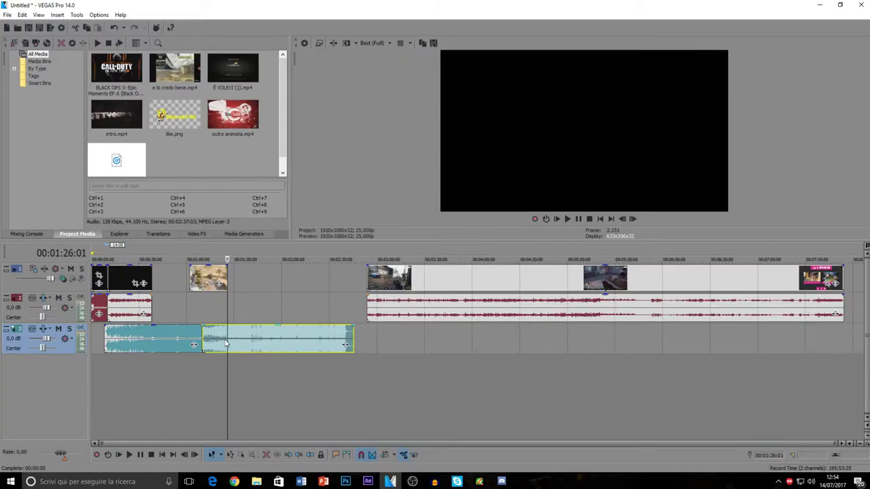
- Delete the song's opening and closing pieces and move the remaining middle piece to the start of the first BLACK OPS 3 segment
{"action": "right_click", "coordinate": [170, 347]}
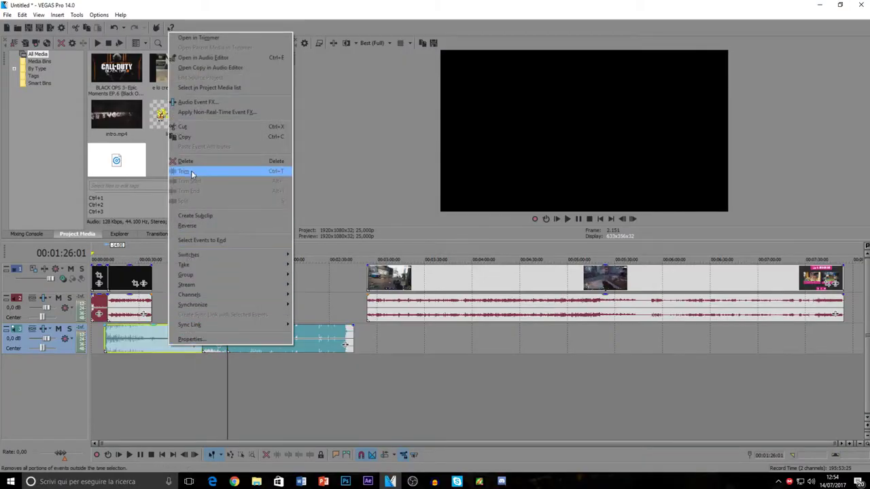
{"action": "left_click", "coordinate": [192, 163]}
{"action": "right_click", "coordinate": [263, 336]}
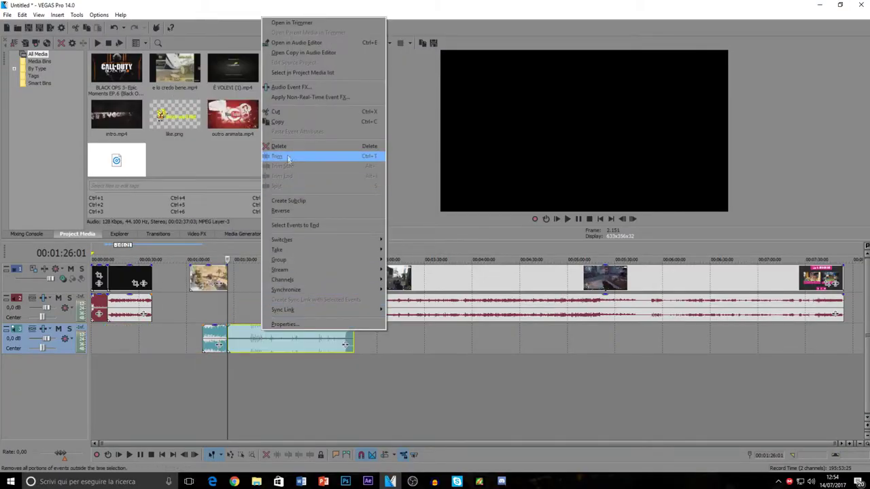
{"action": "left_click", "coordinate": [286, 149]}
{"action": "left_click_drag", "start_coordinate": [219, 347], "coordinate": [122, 356]}
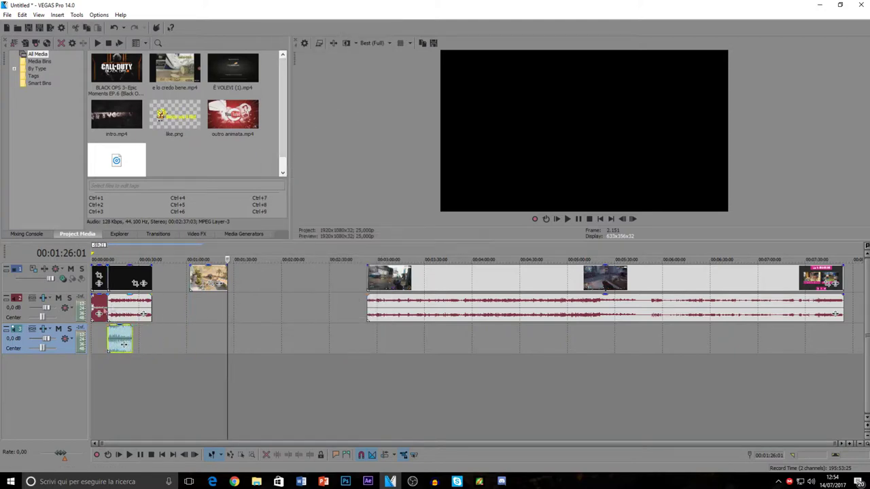
- Preview the repositioned song piece with the video and view VEGAS Pro's level in the system volume mixer
{"action": "left_click", "coordinate": [567, 219]}
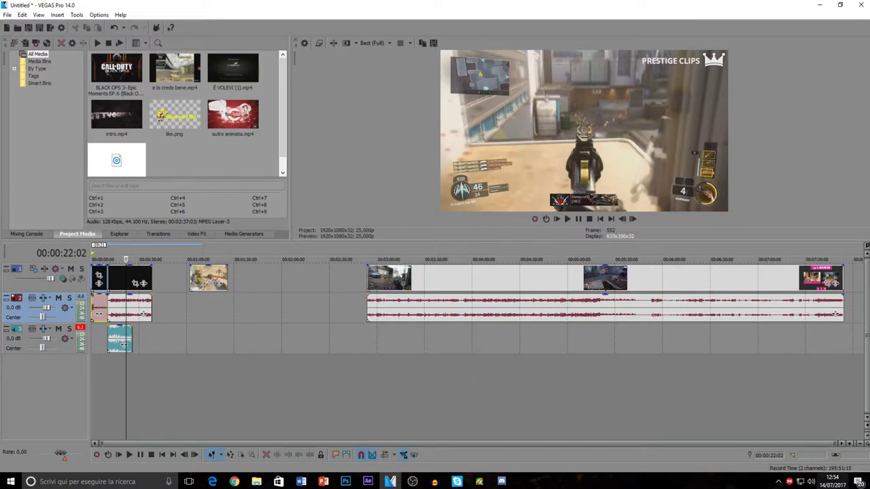
{"action": "right_click", "coordinate": [811, 482]}
{"action": "left_click", "coordinate": [822, 416]}
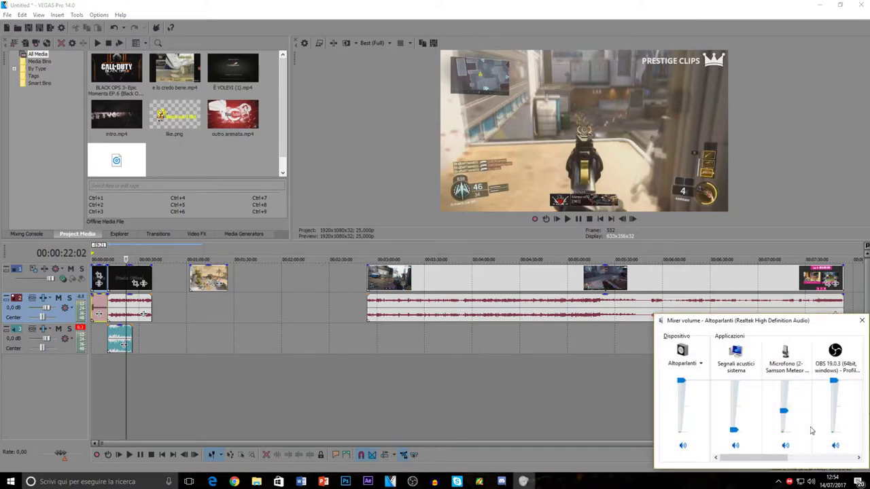
{"action": "scroll", "coordinate": [781, 401], "scroll_direction": "right", "scroll_amount": 1}
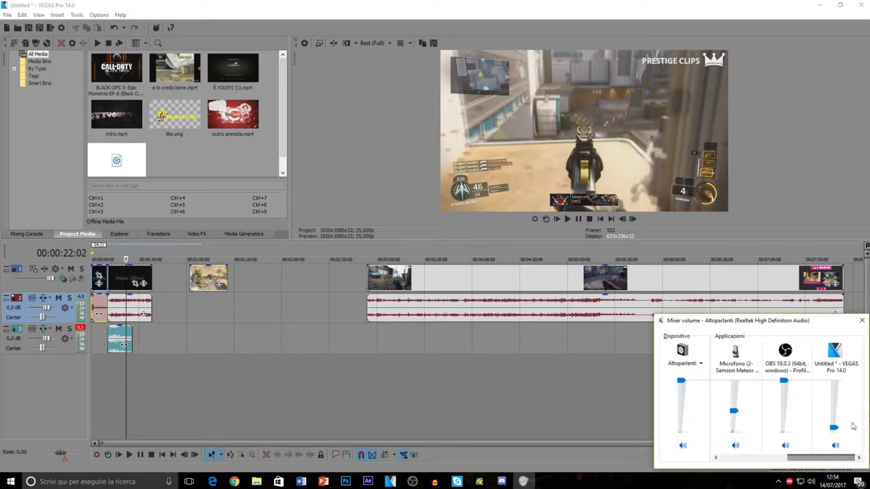
{"action": "left_click", "coordinate": [863, 322]}
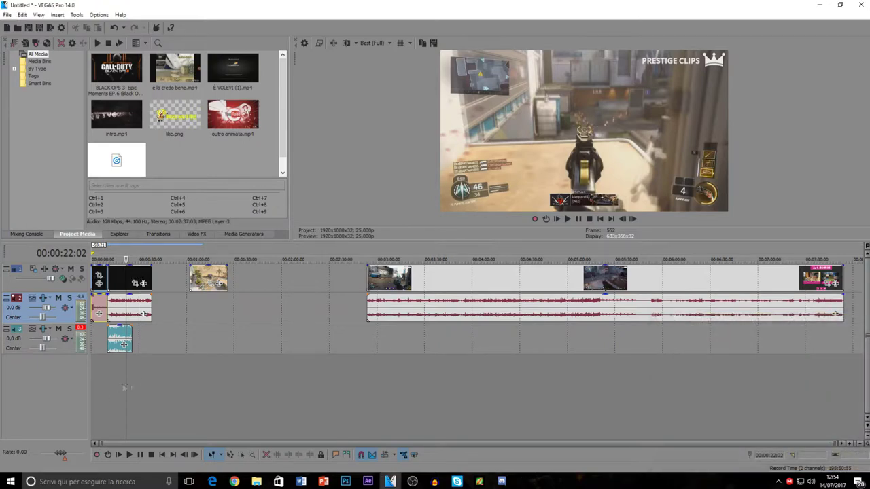
- Move the long remaining BLACK OPS 3 segment directly after the opening segment at 00:00:38:13 and insert a new video track
{"action": "left_click_drag", "start_coordinate": [388, 285], "coordinate": [152, 318]}
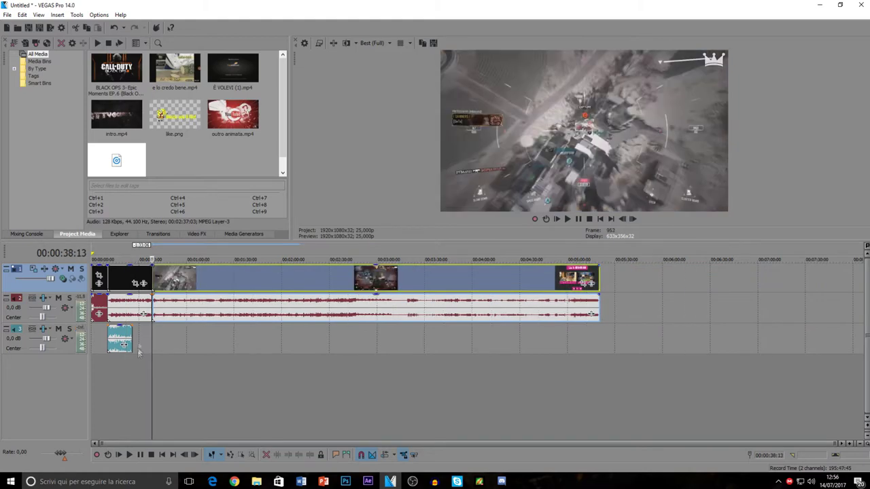
{"action": "left_click", "coordinate": [165, 377]}
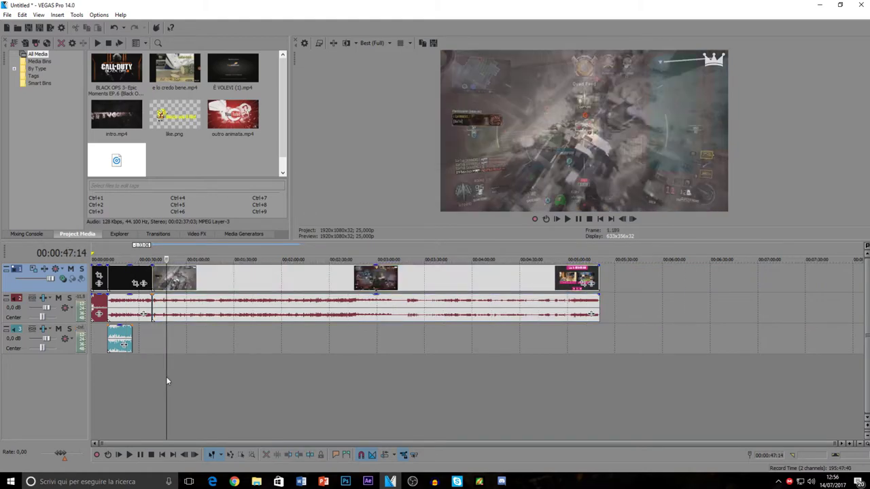
{"action": "right_click", "coordinate": [184, 390]}
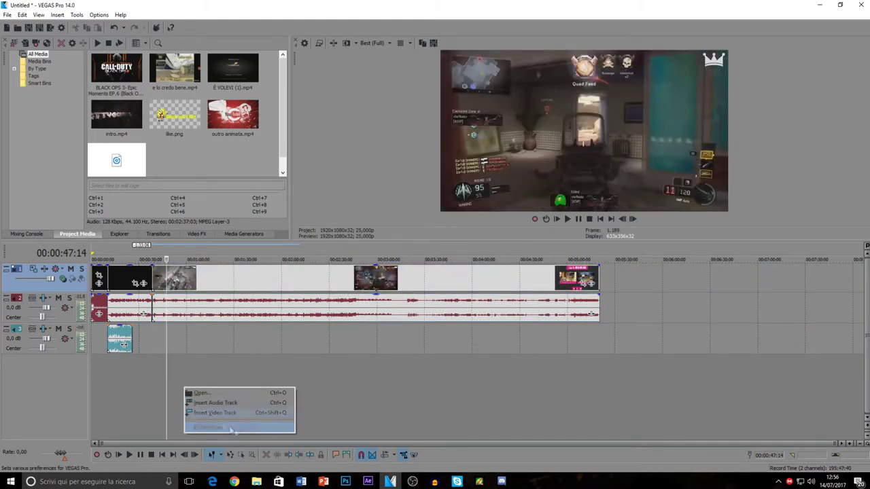
{"action": "left_click", "coordinate": [246, 413]}
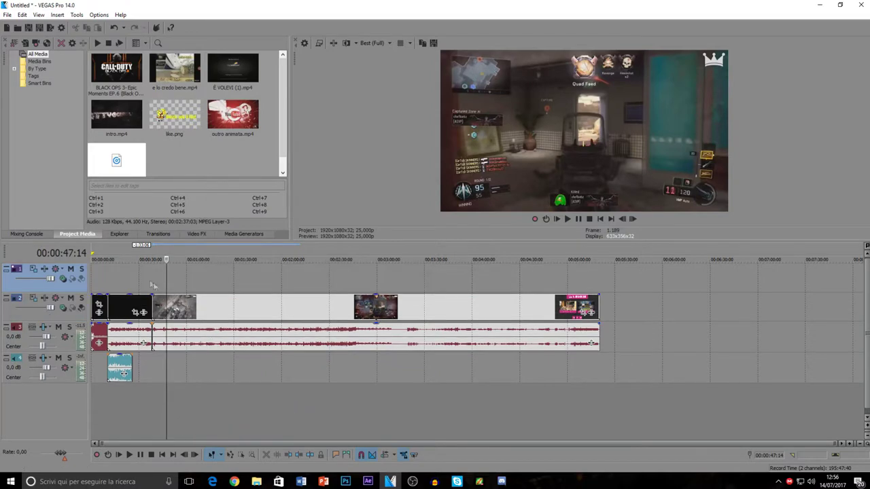
- Insert a text media event on the new empty video track at 00:00:38:13
{"action": "left_click", "coordinate": [114, 274]}
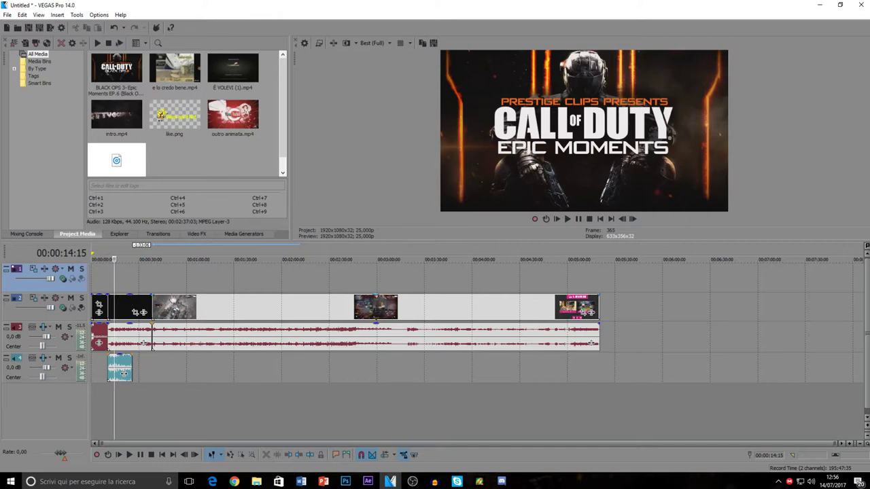
{"action": "left_click", "coordinate": [161, 284]}
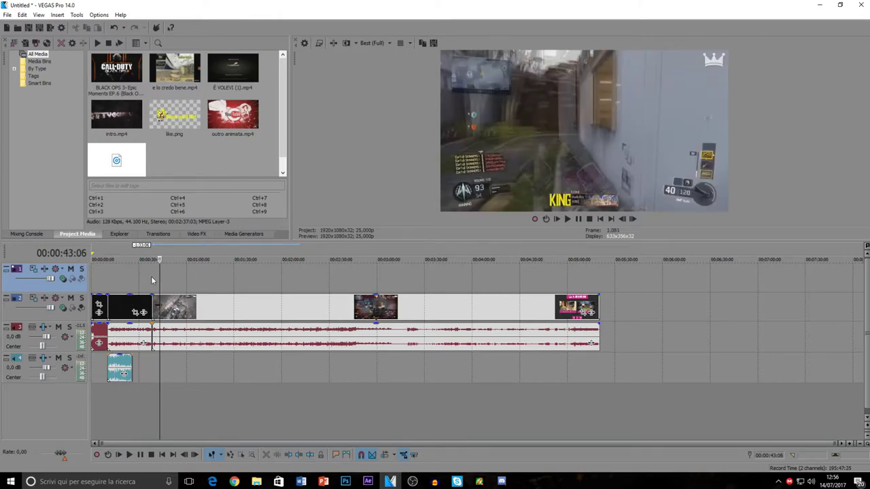
{"action": "left_click", "coordinate": [153, 281]}
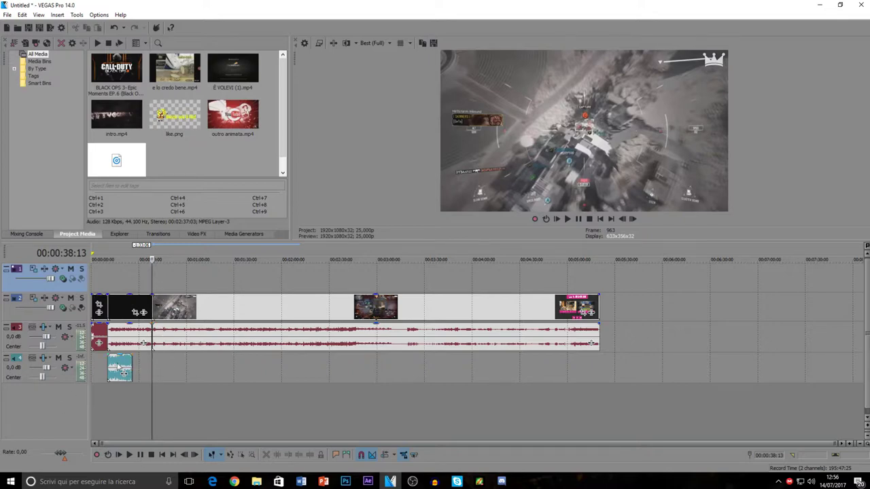
{"action": "right_click", "coordinate": [165, 274]}
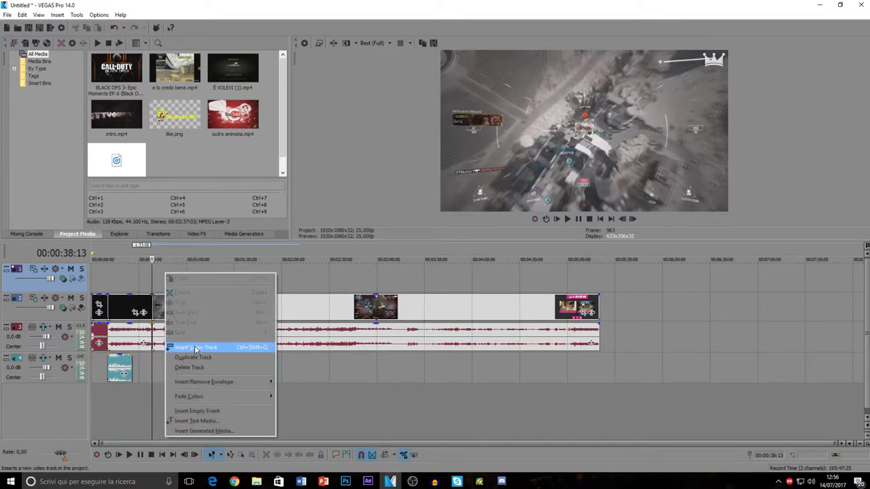
{"action": "left_click", "coordinate": [195, 423]}
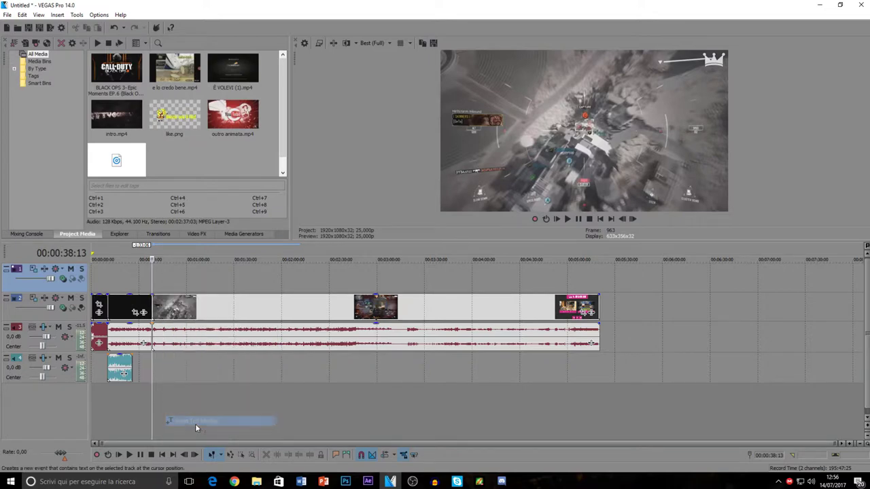
- Try the Sylfaen font for the title and replace its sample text with "ww la"
{"action": "left_click", "coordinate": [261, 219]}
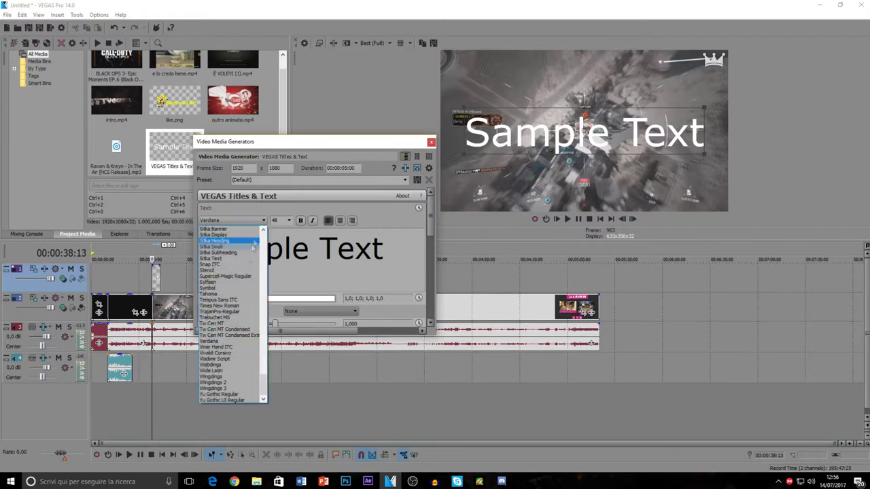
{"action": "left_click", "coordinate": [241, 282]}
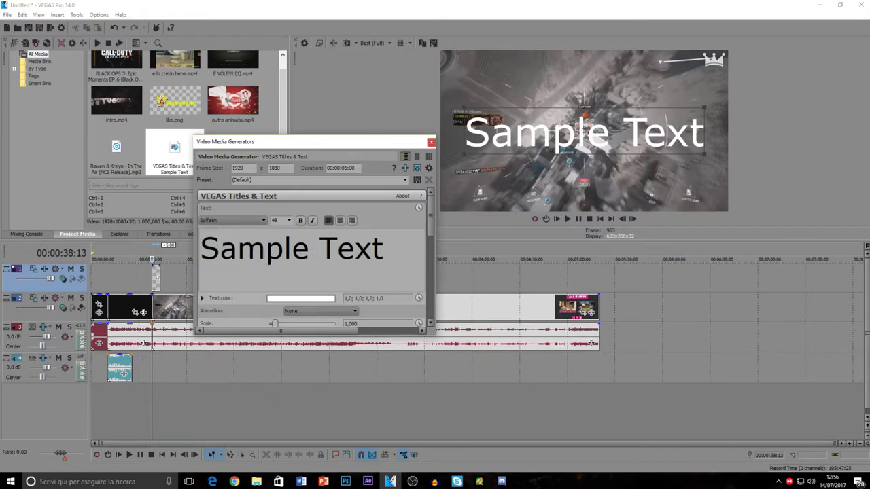
{"action": "left_click", "coordinate": [289, 220]}
{"action": "left_click", "coordinate": [288, 263]}
{"action": "key", "text": "ctrl+a"}
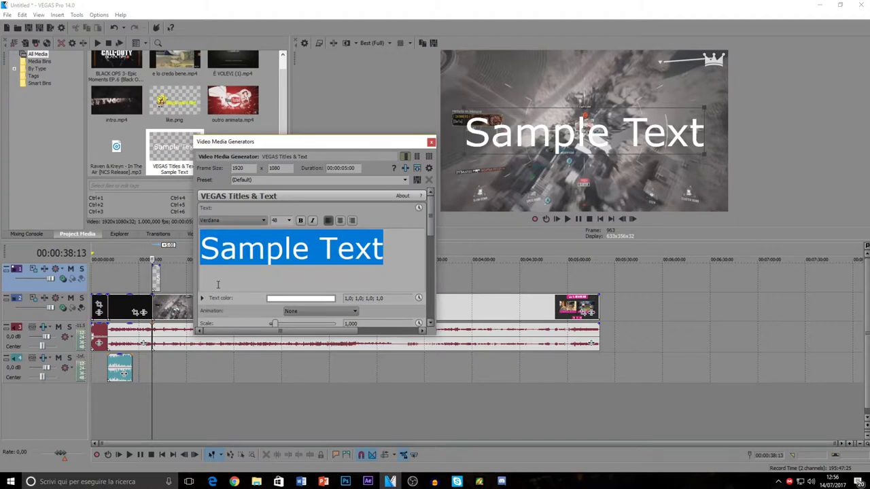
{"action": "type", "text": "WW la"}
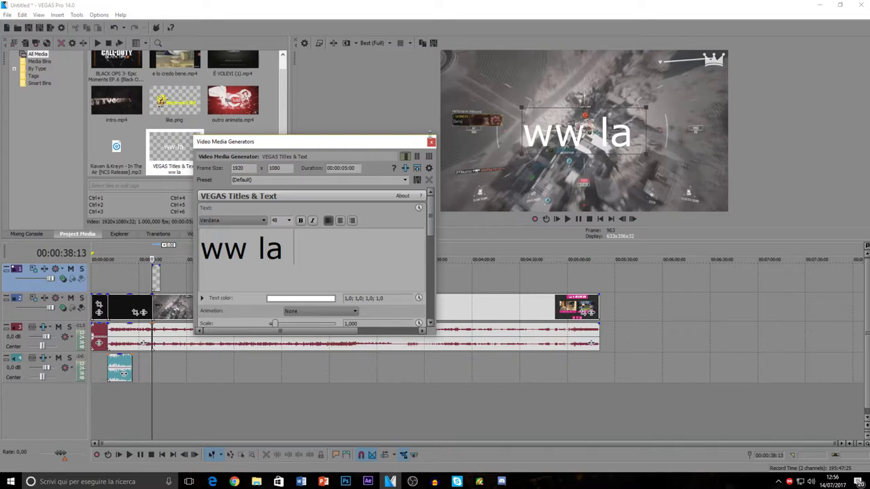
- Scale the "ww la" title to about 5,322 and reposition it in the video frame
{"action": "left_click", "coordinate": [431, 142]}
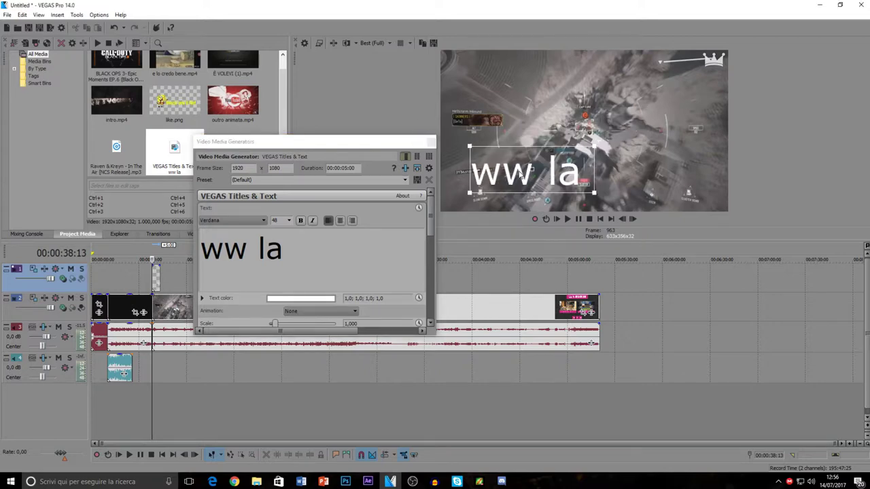
{"action": "left_click_drag", "start_coordinate": [273, 323], "coordinate": [304, 323]}
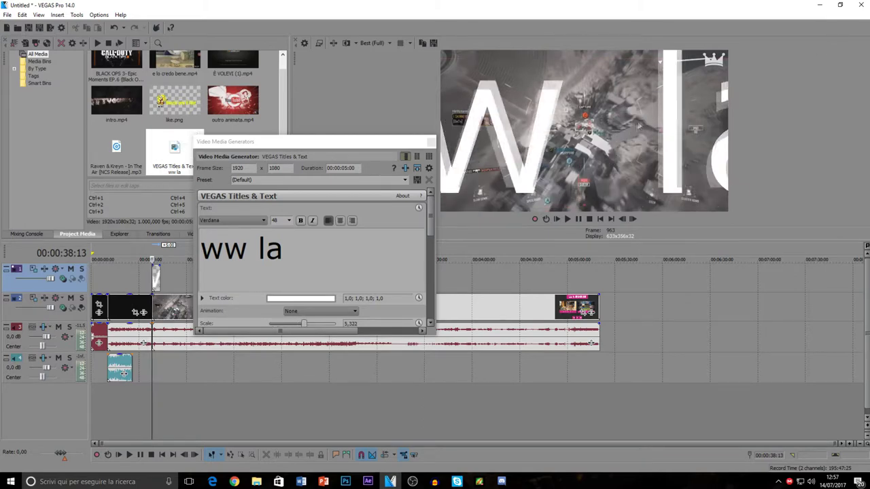
{"action": "left_click_drag", "start_coordinate": [683, 118], "coordinate": [819, 123]}
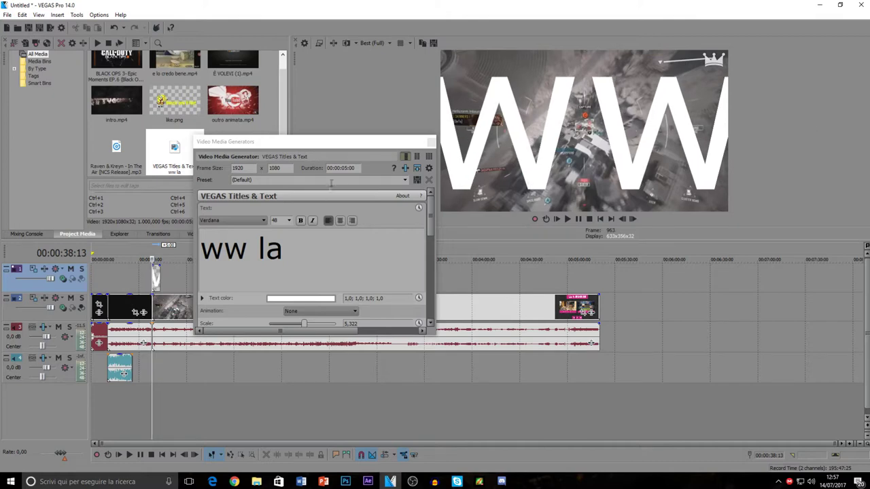
- Close the title's generator settings and delete the "ww la" text event from the timeline
{"action": "left_click", "coordinate": [431, 143]}
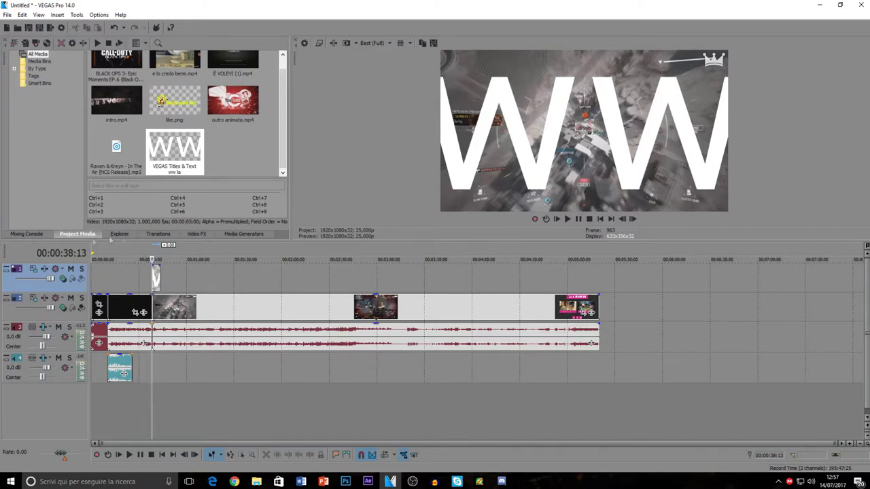
{"action": "right_click", "coordinate": [156, 279]}
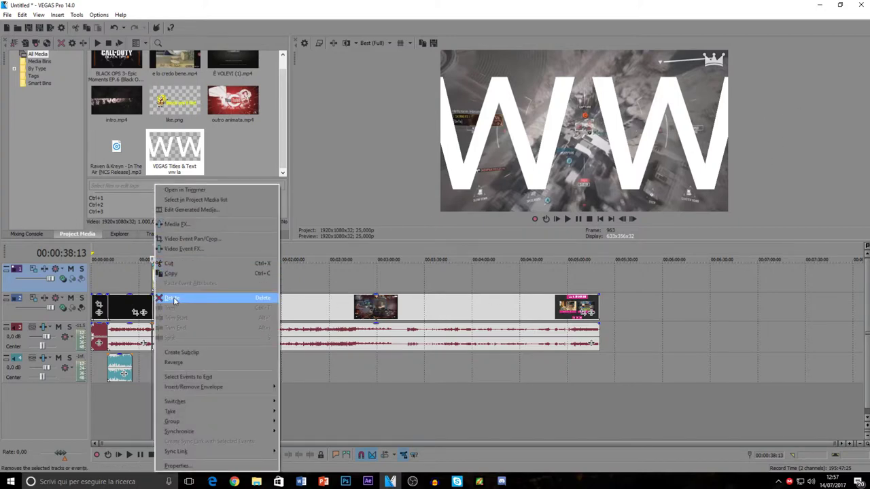
{"action": "left_click", "coordinate": [190, 299]}
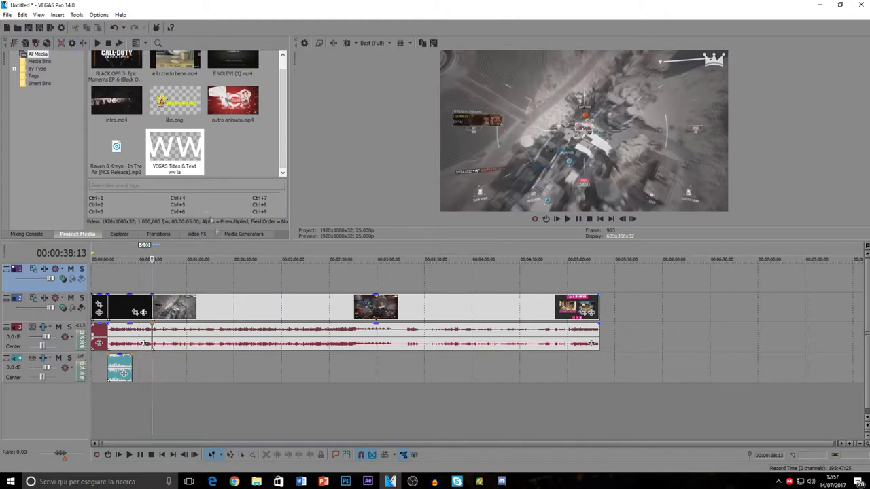
- Browse the Titles & Text generator presets and add Action Flip to the empty video track at 00:00:38:13
{"action": "left_click", "coordinate": [235, 234]}
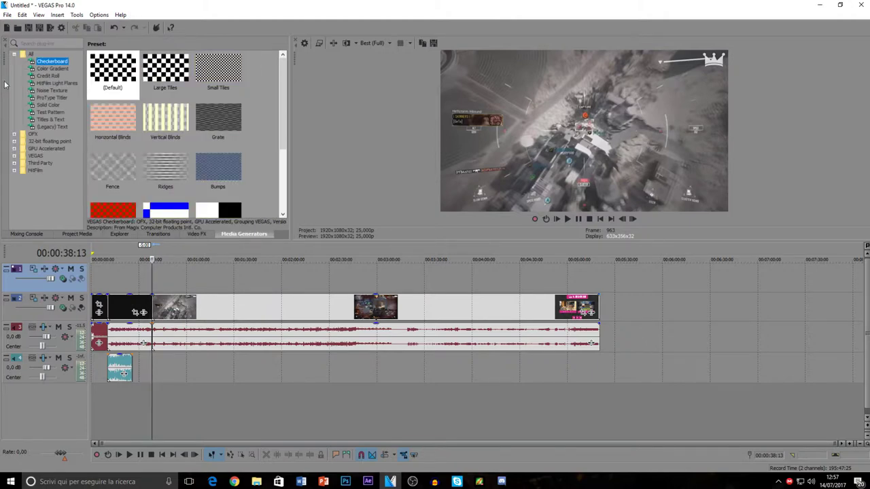
{"action": "left_click", "coordinate": [41, 112]}
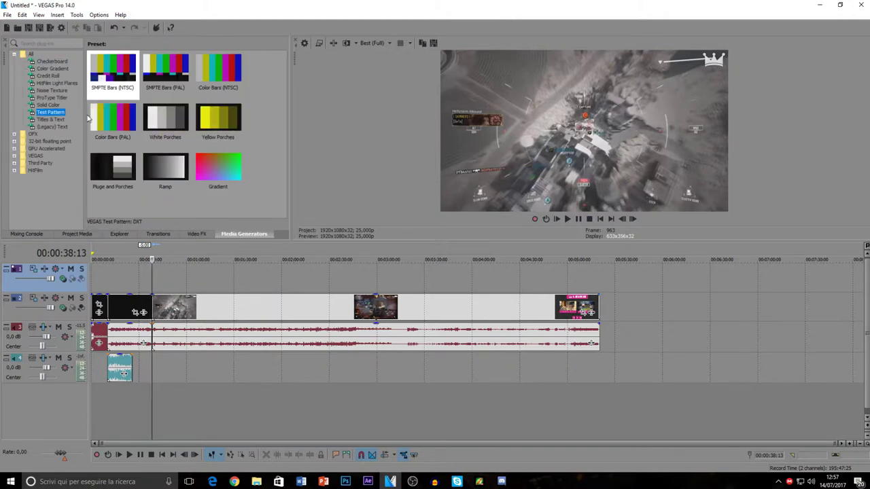
{"action": "left_click", "coordinate": [61, 120]}
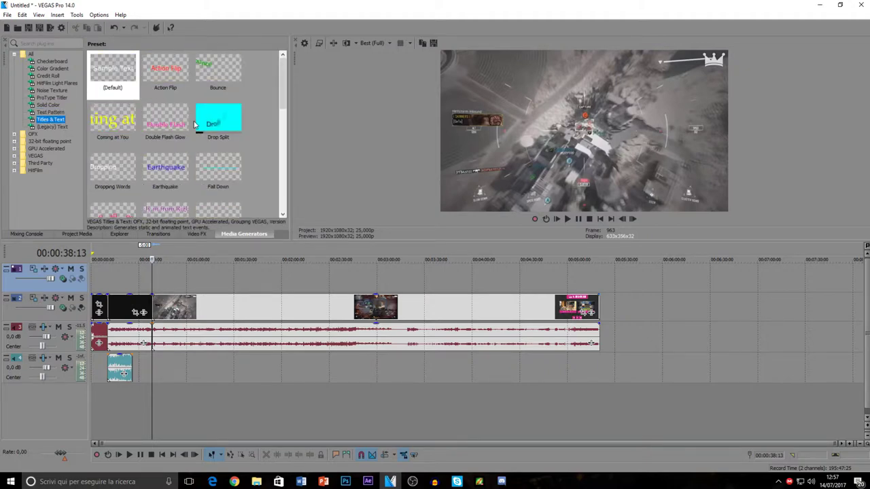
{"action": "scroll", "coordinate": [195, 124], "scroll_direction": "down", "scroll_amount": 1}
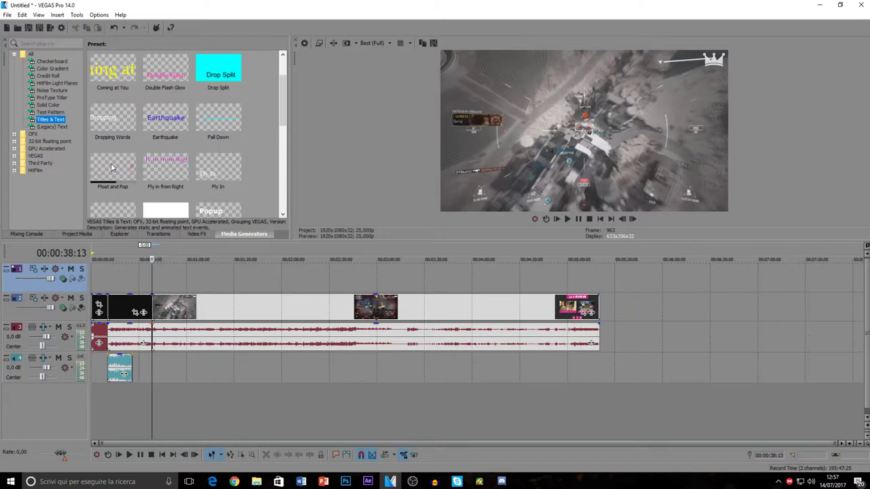
{"action": "scroll", "coordinate": [161, 170], "scroll_direction": "down", "scroll_amount": 2}
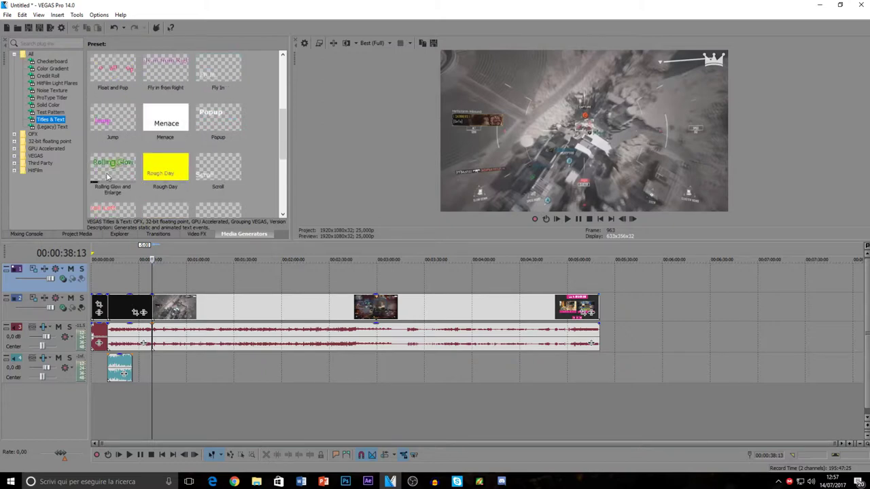
{"action": "scroll", "coordinate": [132, 189], "scroll_direction": "up", "scroll_amount": 2}
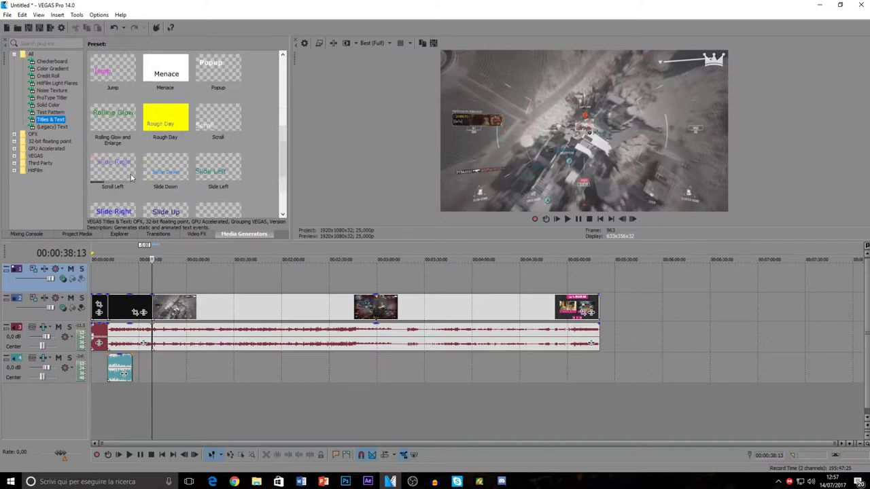
{"action": "scroll", "coordinate": [141, 191], "scroll_direction": "up", "scroll_amount": 1}
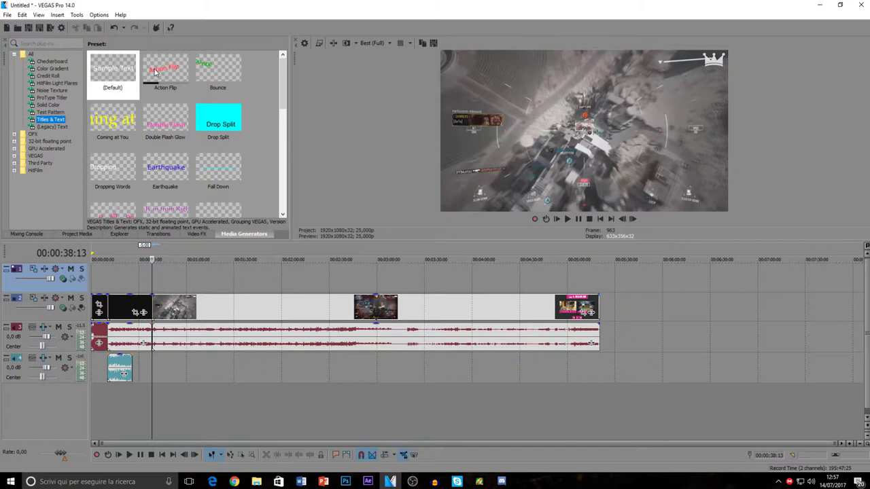
{"action": "left_click_drag", "start_coordinate": [164, 77], "coordinate": [177, 190]}
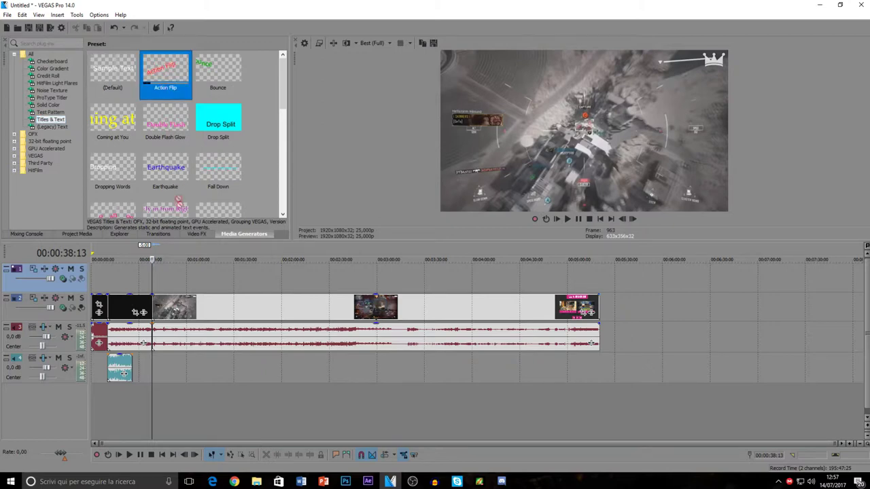
{"action": "left_click_drag", "start_coordinate": [163, 287], "coordinate": [161, 279]}
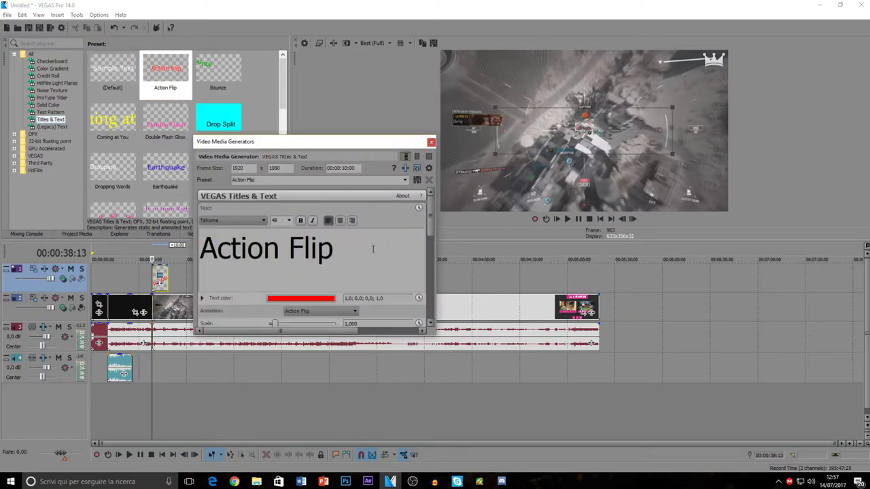
- Replace the Action Flip title's text with "ww" and preview the title over the video
{"action": "left_click_drag", "start_coordinate": [373, 246], "coordinate": [237, 275]}
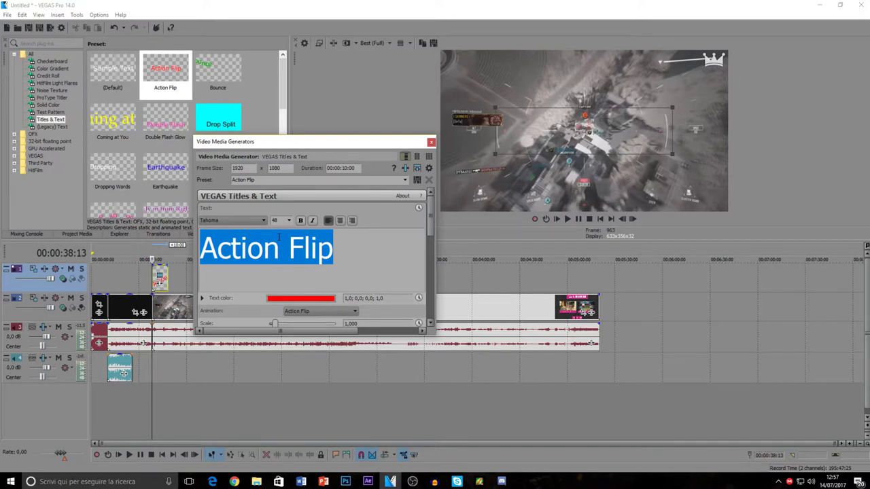
{"action": "key", "text": "Delete"}
{"action": "type", "text": "WW"}
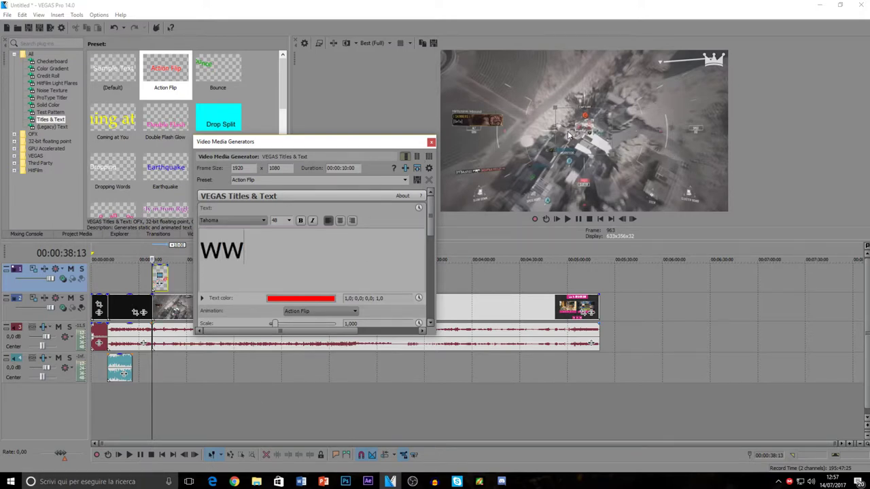
{"action": "left_click", "coordinate": [431, 143]}
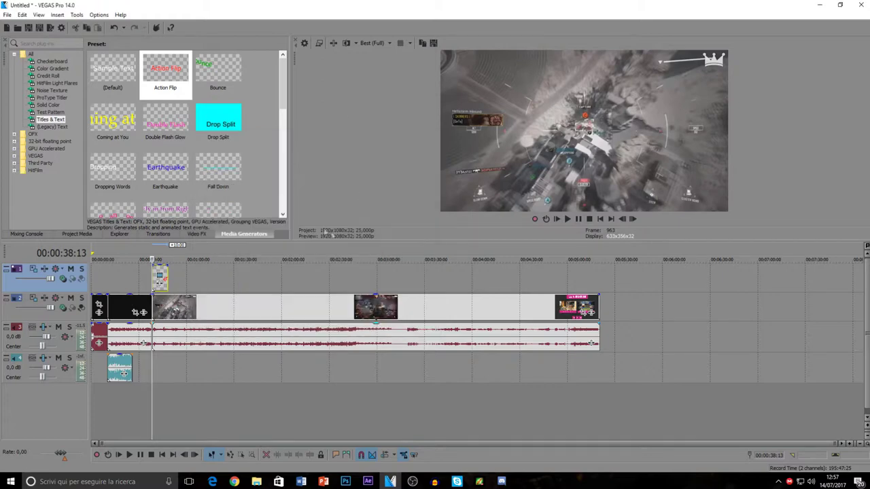
{"action": "left_click", "coordinate": [578, 218]}
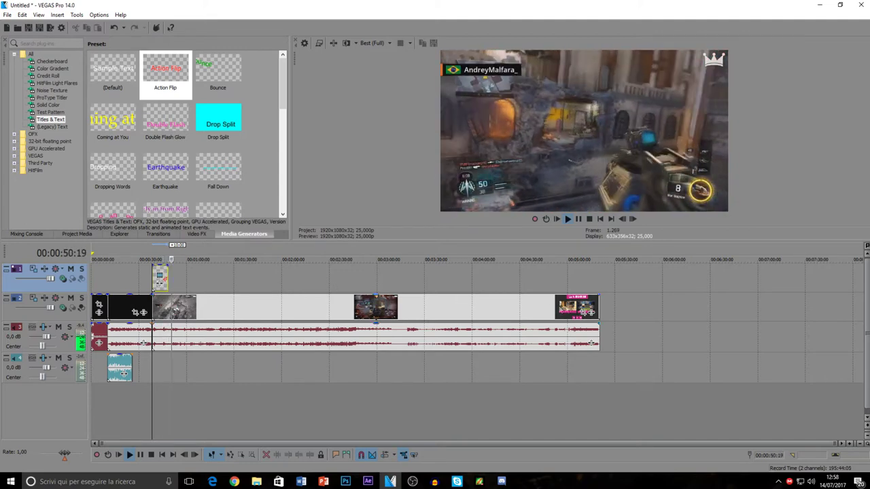
{"action": "left_click", "coordinate": [580, 219]}
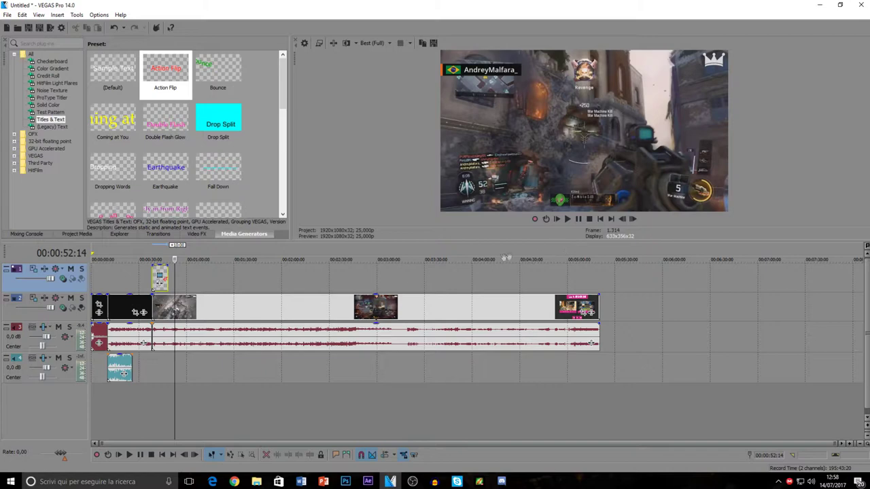
- Split a short piece out of the long BLACK OPS 3 segment, separate it from its neighbours and extend its end
{"action": "left_click", "coordinate": [199, 307]}
{"action": "key", "text": "s"}
{"action": "left_click_drag", "start_coordinate": [198, 307], "coordinate": [234, 307]}
{"action": "left_click_drag", "start_coordinate": [251, 336], "coordinate": [437, 337]}
{"action": "left_click_drag", "start_coordinate": [216, 307], "coordinate": [256, 307]}
{"action": "left_click", "coordinate": [255, 307]}
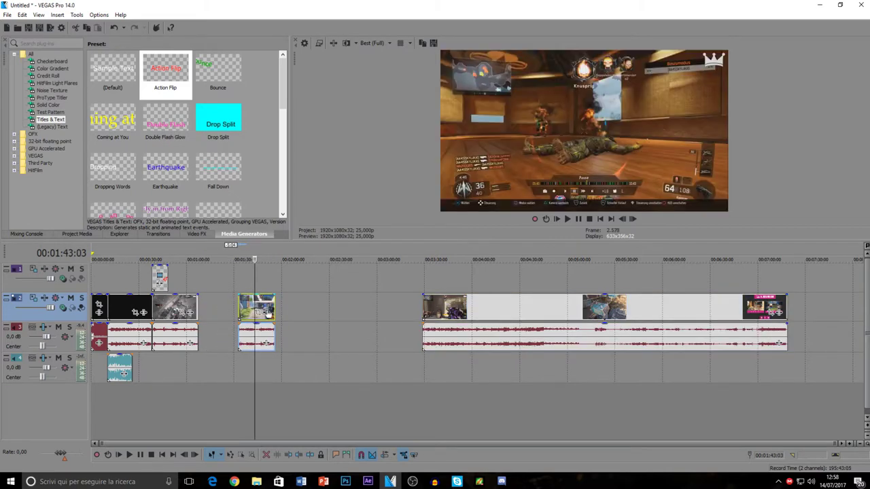
{"action": "left_click_drag", "start_coordinate": [272, 302], "coordinate": [291, 312]}
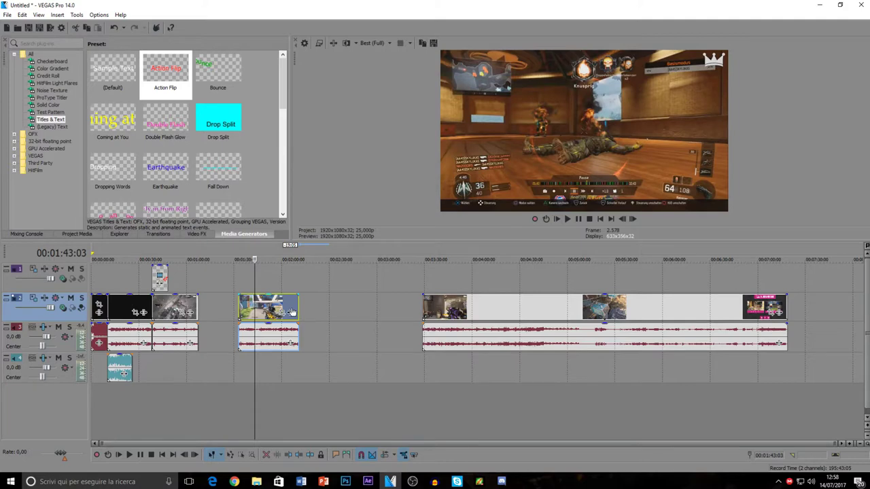
- Time-stretch the short BLACK OPS 3 segment's end to about 00:03:15 to slow it down, and preview the slow motion
{"action": "left_click_drag", "start_coordinate": [290, 311], "coordinate": [402, 299]}
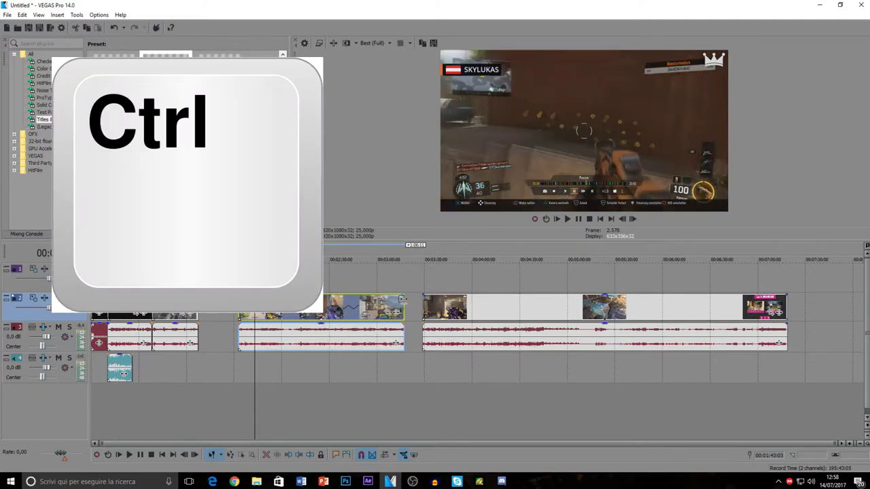
{"action": "left_click", "coordinate": [580, 220]}
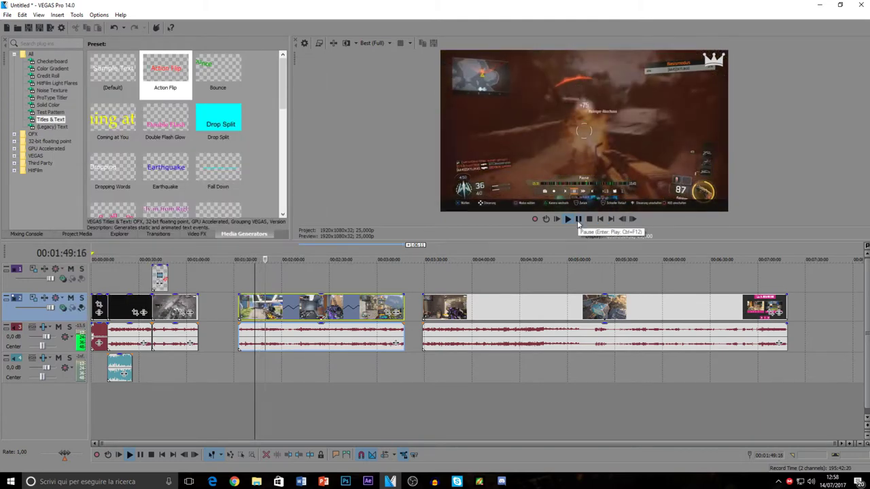
{"action": "left_click", "coordinate": [580, 218]}
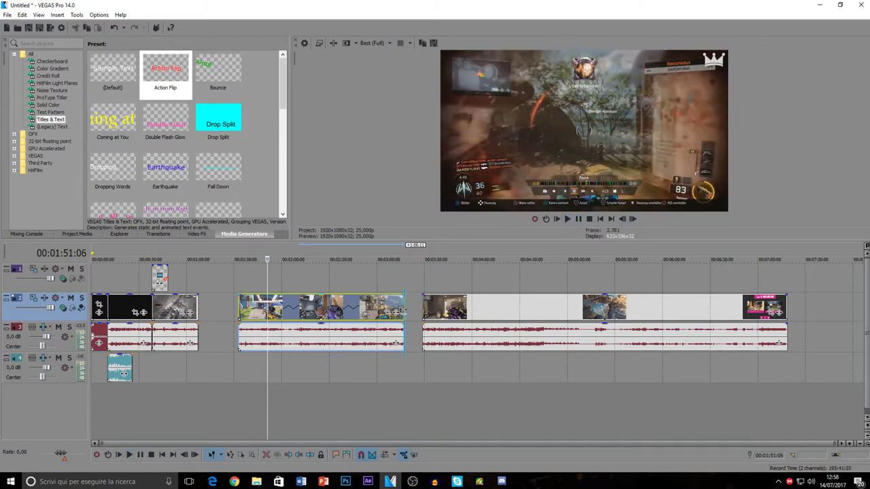
- Time-compress the short segment to a fraction of its length to speed it up, and preview it from its start
{"action": "left_click_drag", "start_coordinate": [402, 312], "coordinate": [258, 333]}
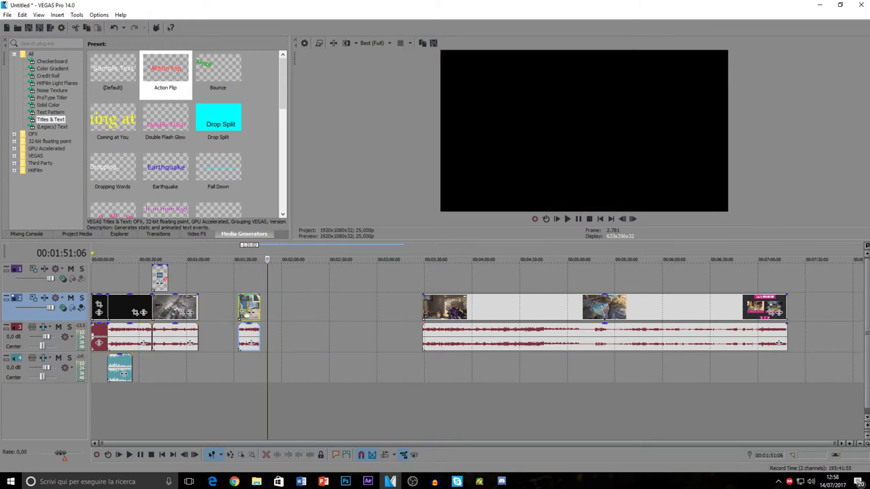
{"action": "left_click", "coordinate": [239, 312]}
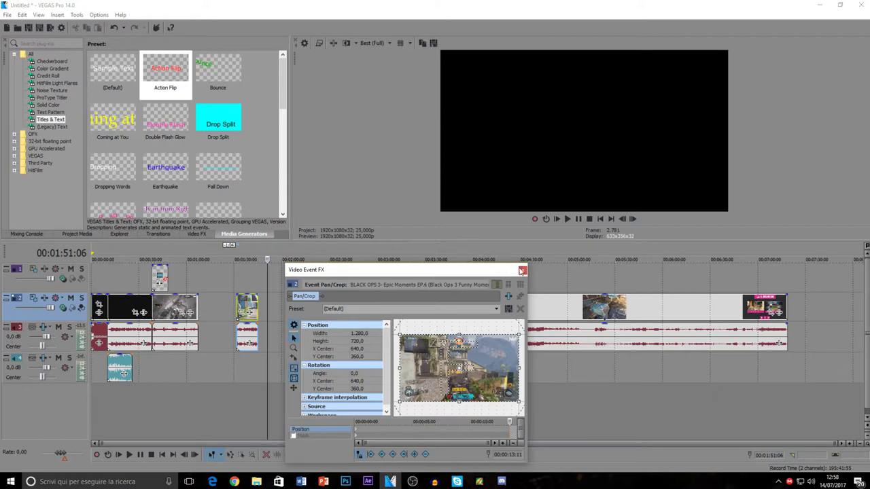
{"action": "left_click", "coordinate": [521, 270]}
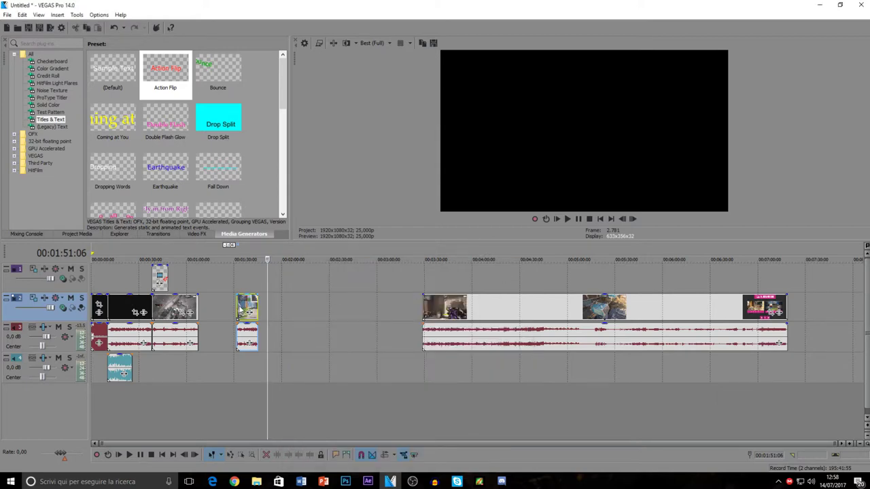
{"action": "left_click", "coordinate": [237, 310]}
{"action": "key", "text": "space"}
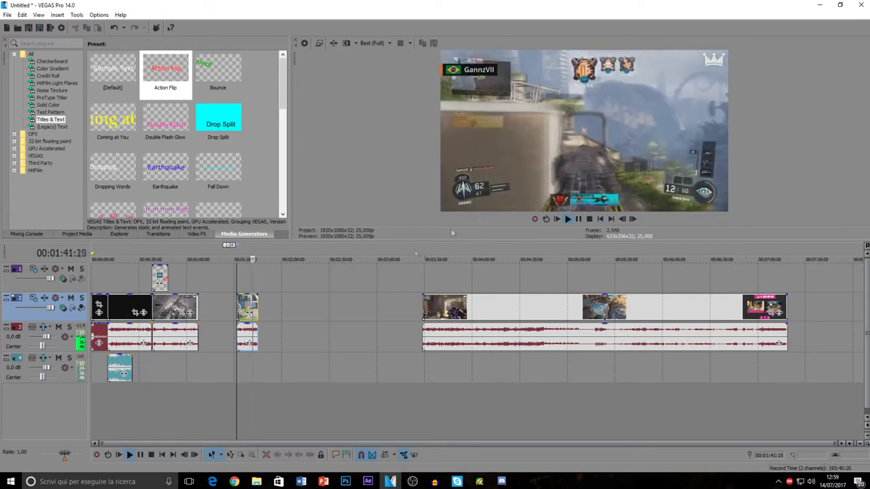
{"action": "left_click", "coordinate": [580, 219]}
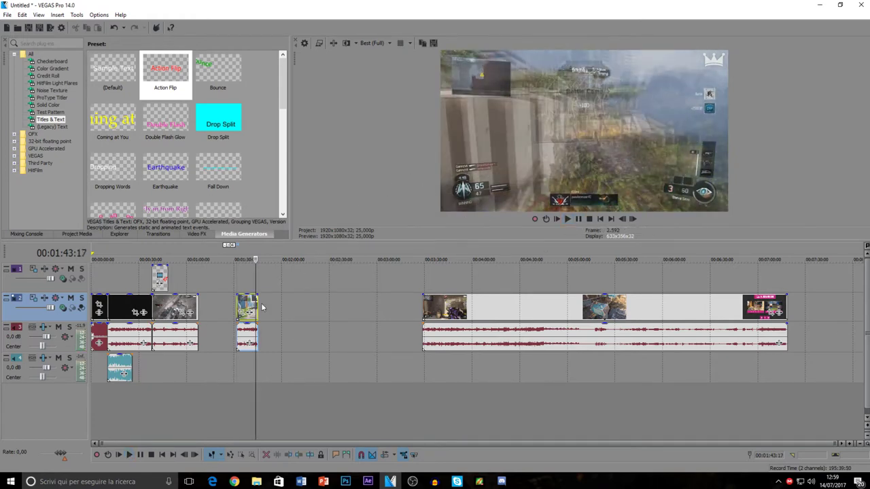
- Move the sped-up segment and the long segment back to close the gaps, and append outro animata.mp4 after them
{"action": "left_click_drag", "start_coordinate": [246, 304], "coordinate": [210, 312]}
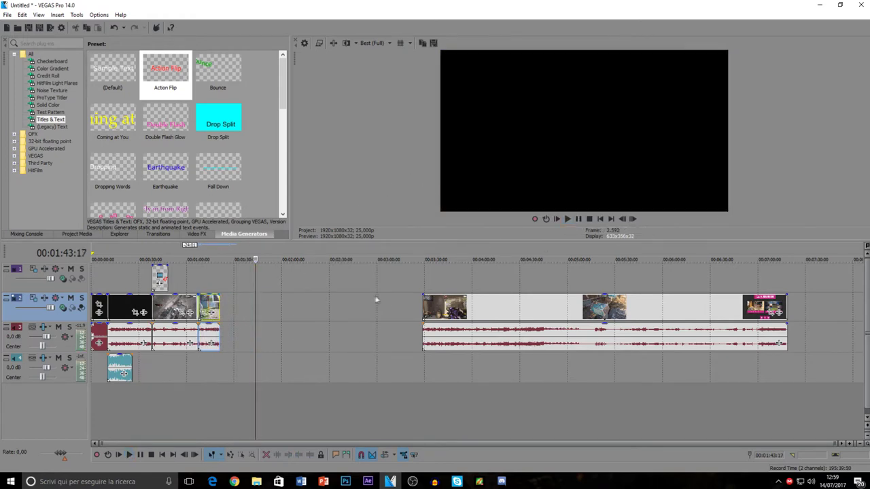
{"action": "left_click_drag", "start_coordinate": [463, 309], "coordinate": [261, 311]}
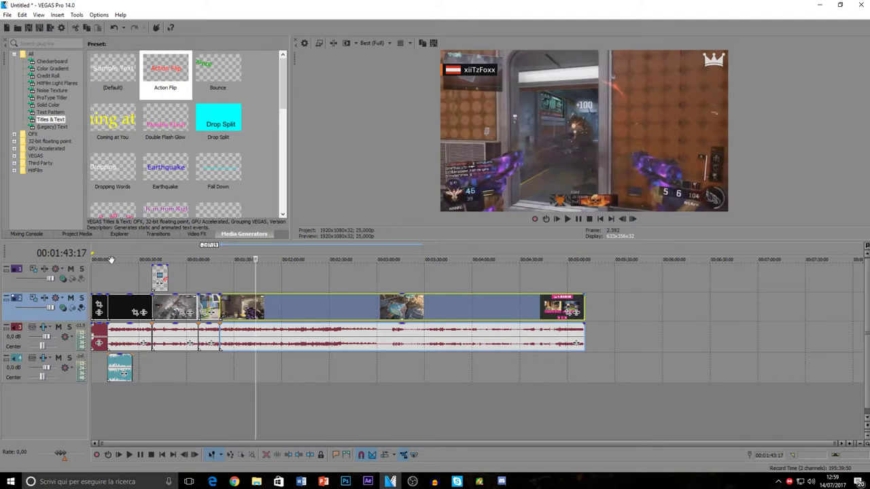
{"action": "left_click", "coordinate": [157, 234]}
{"action": "left_click", "coordinate": [75, 234]}
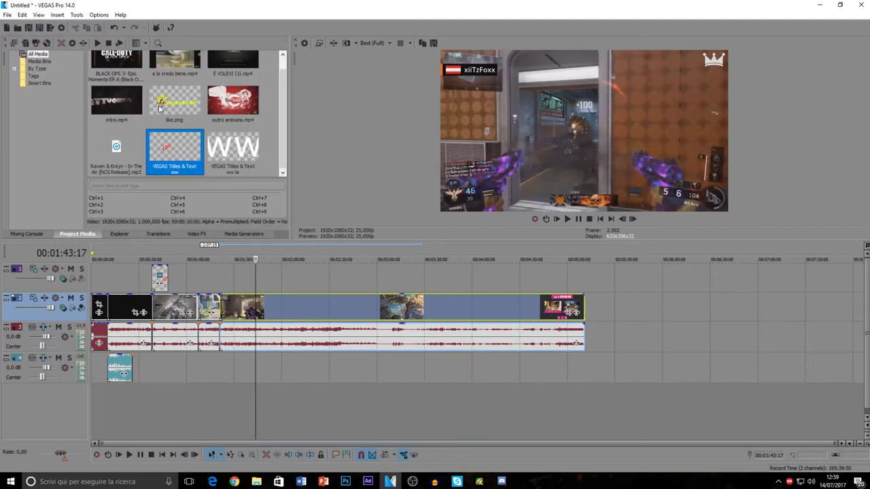
{"action": "scroll", "coordinate": [229, 134], "scroll_direction": "up", "scroll_amount": 1}
{"action": "left_click_drag", "start_coordinate": [229, 133], "coordinate": [590, 318]}
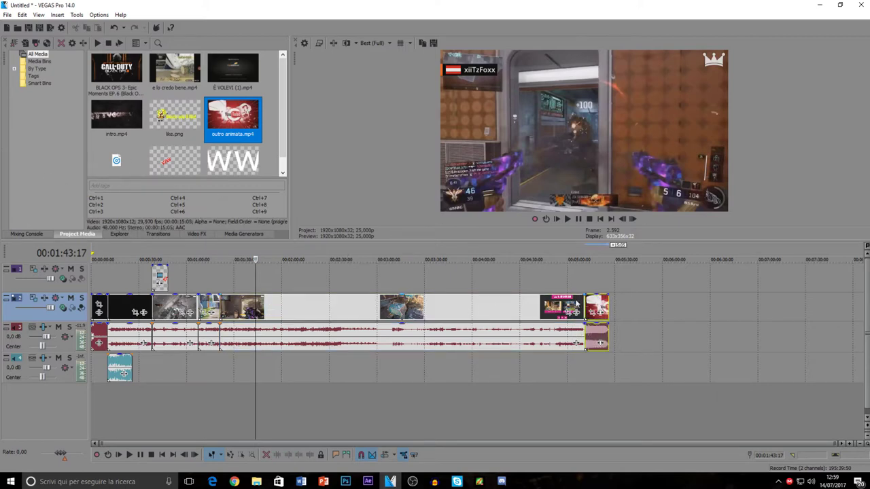
- Add a short fade-out at the end of the long BLACK OPS 3 segment and preview the passage into the outro
{"action": "left_click", "coordinate": [586, 293]}
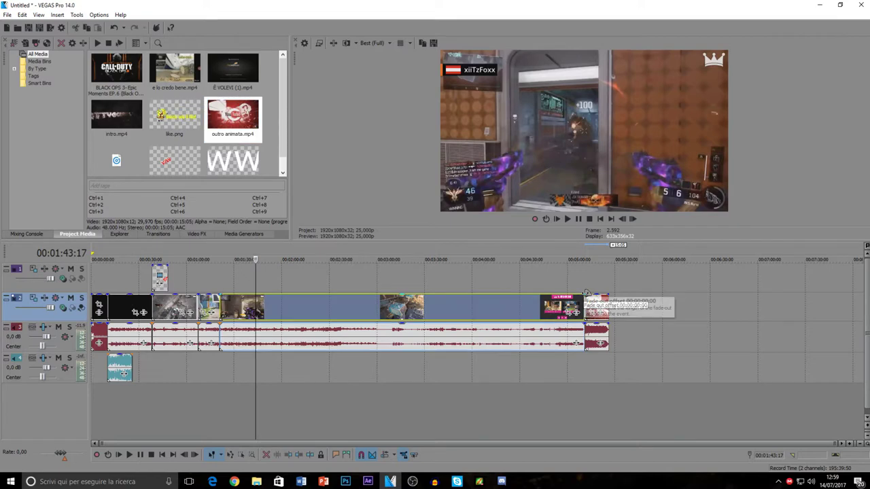
{"action": "mouse_move", "coordinate": [583, 293]}
{"action": "left_mouse_down"}
{"action": "mouse_move", "coordinate": [569, 295]}
{"action": "mouse_move", "coordinate": [578, 294]}
{"action": "left_mouse_up"}
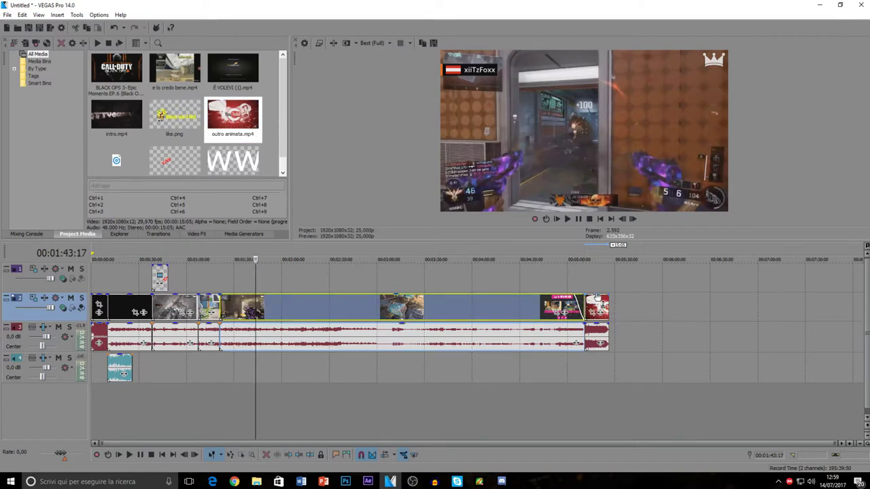
{"action": "left_click", "coordinate": [568, 303]}
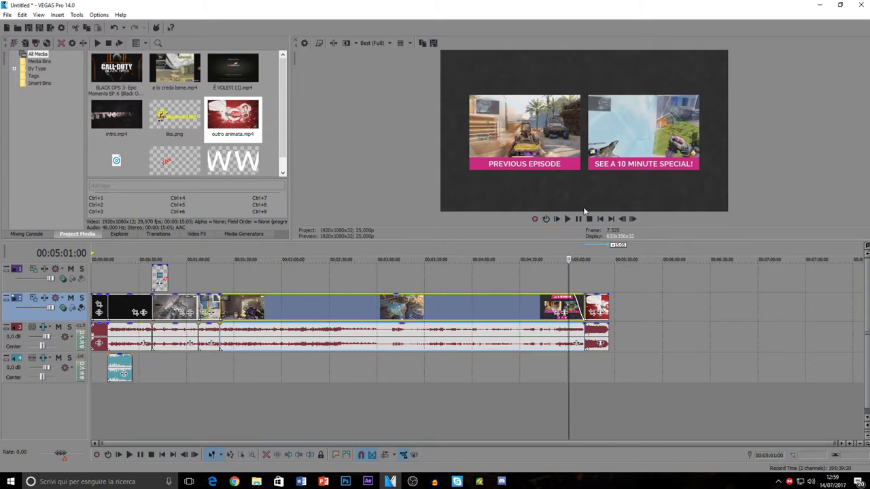
{"action": "key", "text": "space"}
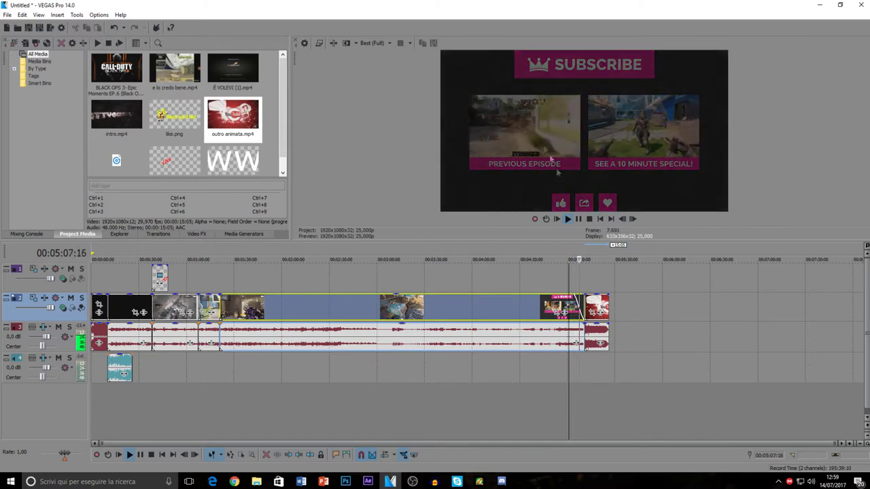
{"action": "left_click", "coordinate": [580, 218]}
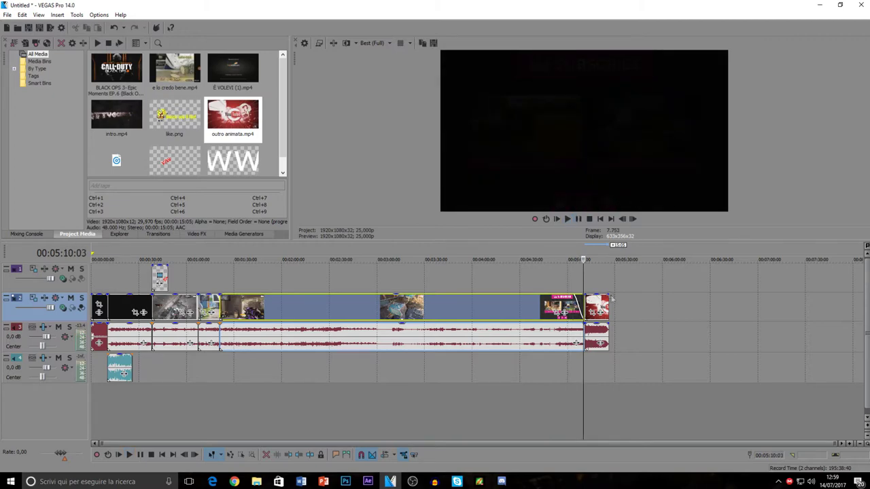
{"action": "left_click", "coordinate": [579, 220]}
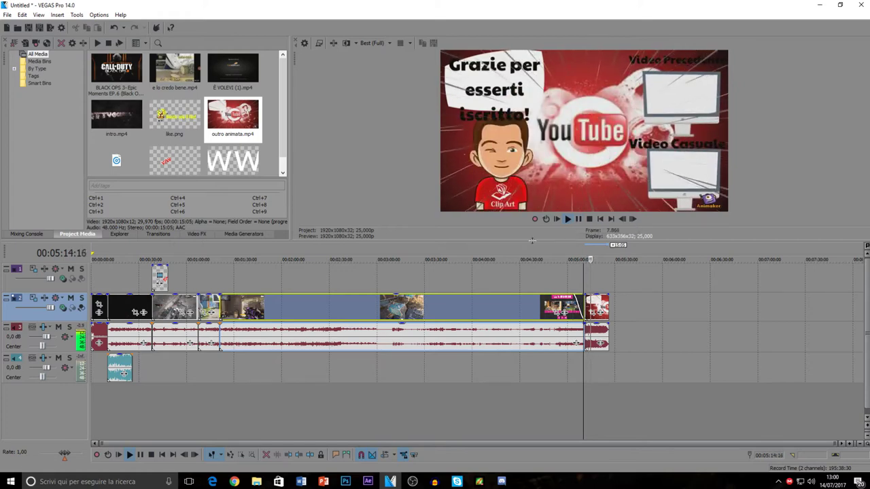
{"action": "left_click", "coordinate": [579, 220]}
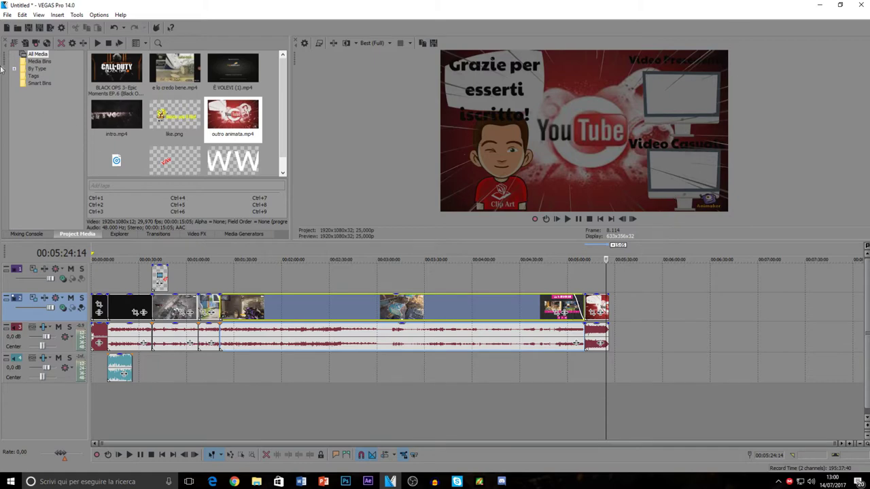
- Open the project's save dialog and close it without saving
{"action": "left_click", "coordinate": [40, 28]}
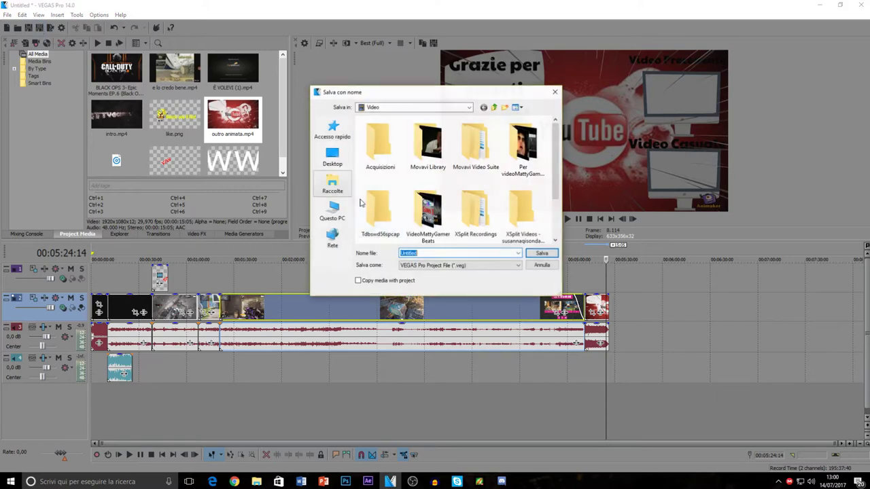
{"action": "left_click", "coordinate": [554, 91]}
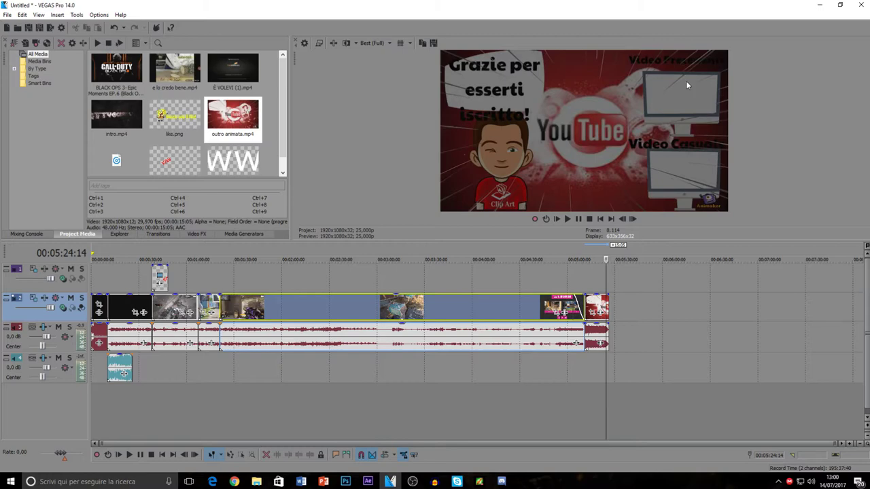
- Open the Render As settings and compare the full list of output formats with the favorites-only list
{"action": "left_click", "coordinate": [7, 15]}
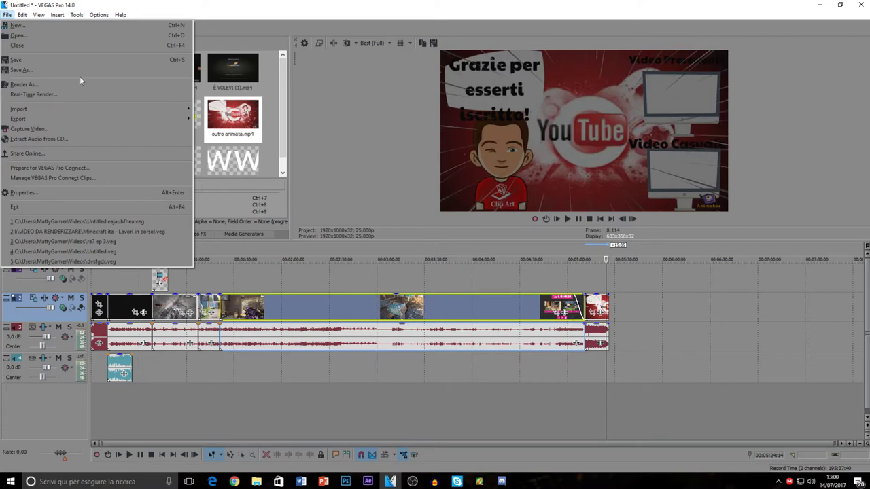
{"action": "left_click", "coordinate": [116, 84]}
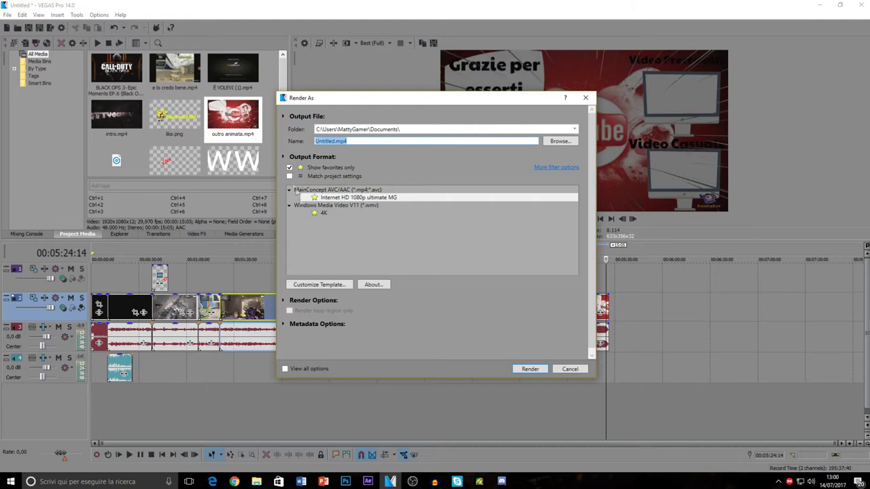
{"action": "left_click", "coordinate": [290, 168]}
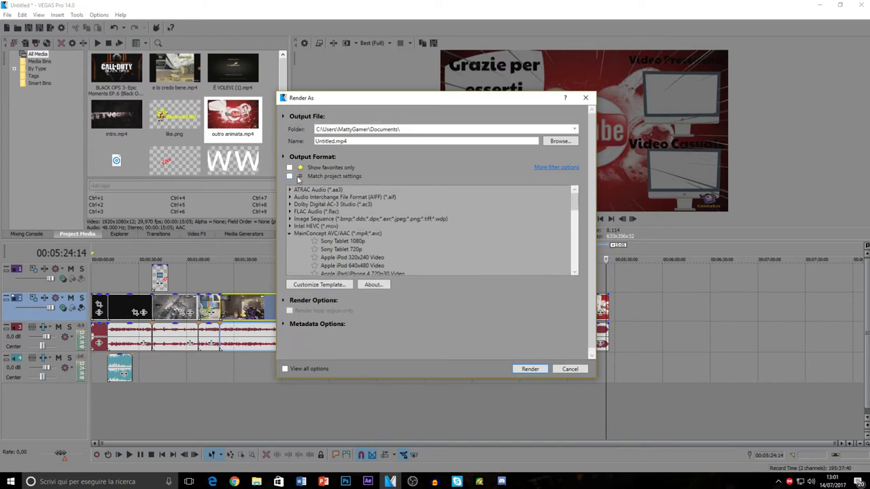
{"action": "left_click", "coordinate": [290, 168]}
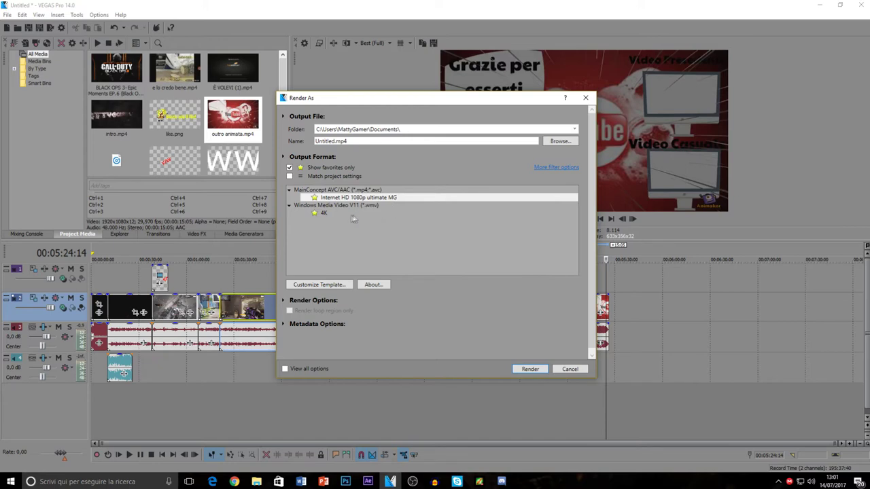
- Name the render output yvggvvgggvvhcvffcdrwsets, try the 4K and Internet HD 1080p ultimate MG templates, and cancel the render
{"action": "left_click", "coordinate": [322, 214]}
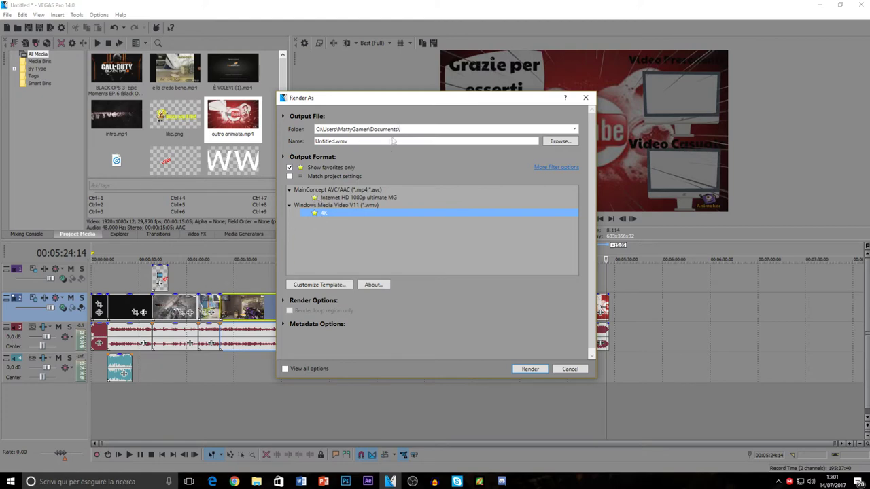
{"action": "left_click_drag", "start_coordinate": [379, 146], "coordinate": [210, 147]}
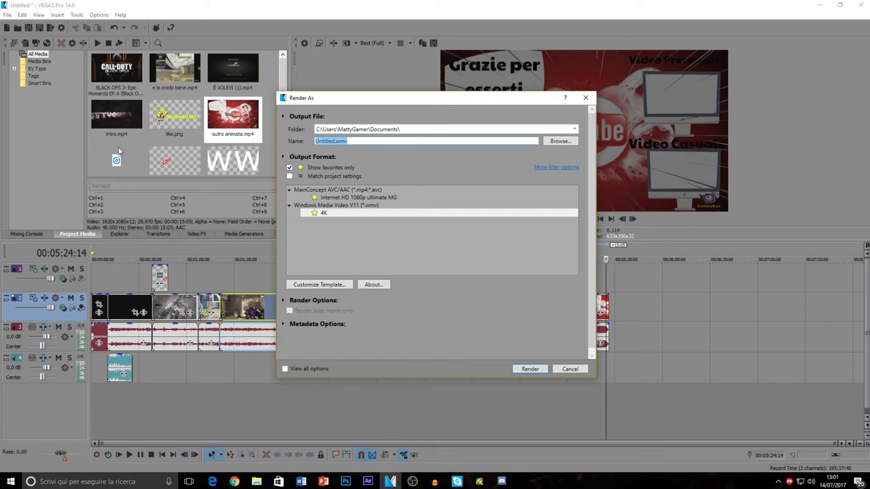
{"action": "type", "text": "yvogvvgggvvhcvffcdrwsets"}
{"action": "left_click", "coordinate": [379, 197]}
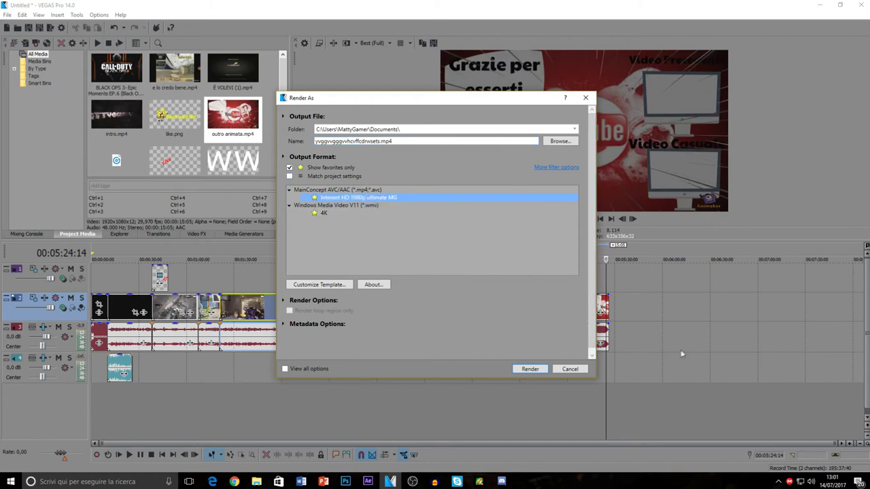
{"action": "left_click", "coordinate": [562, 370]}
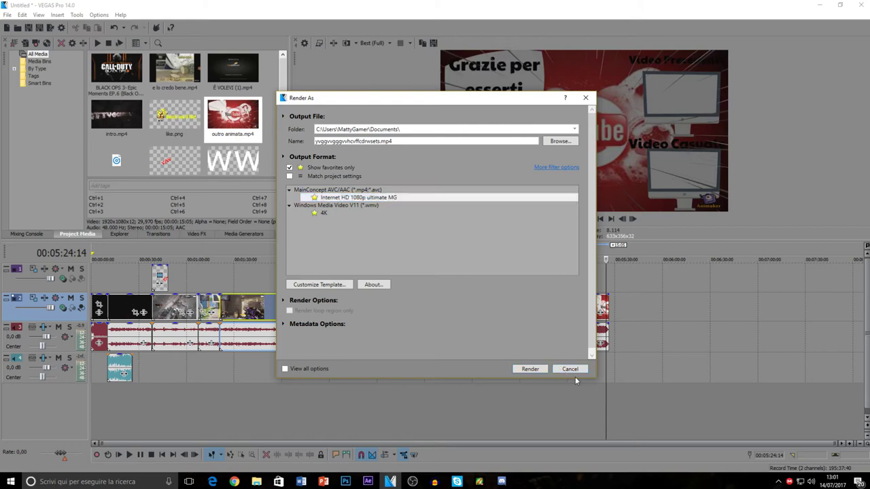
{"action": "left_click", "coordinate": [571, 369]}
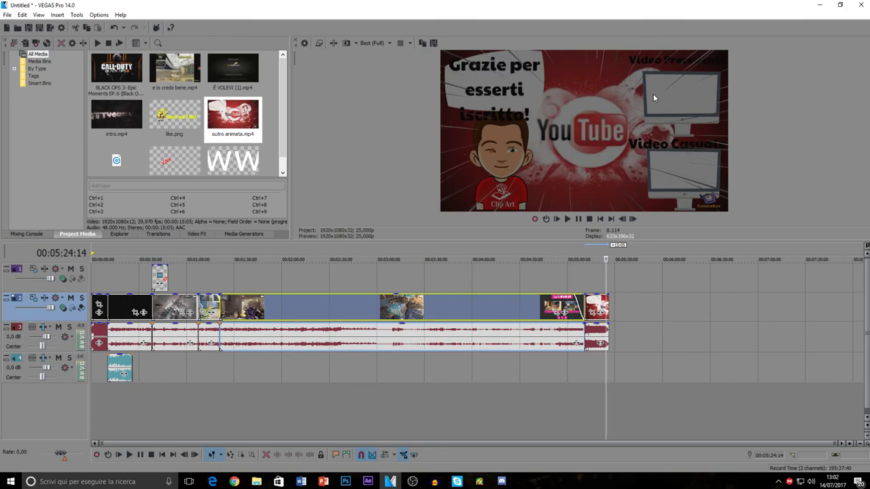
- Close the program and discard the changes to the untitled project
{"action": "left_click", "coordinate": [855, 4]}
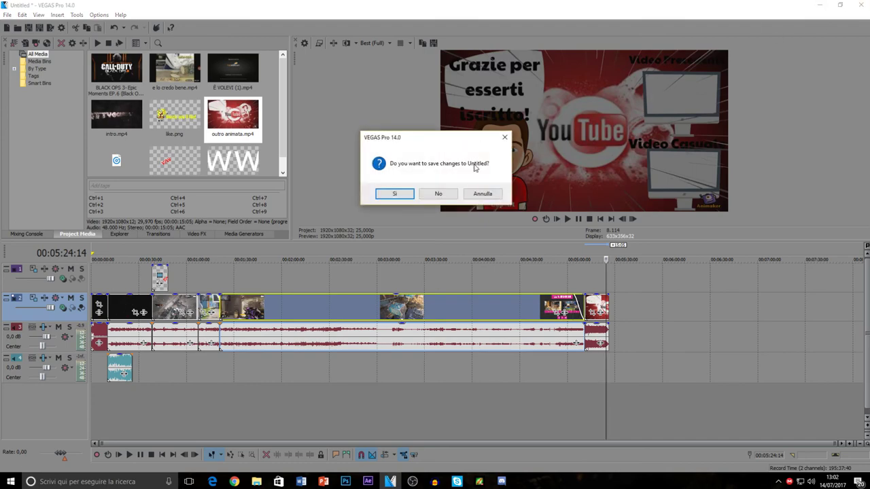
{"action": "left_click", "coordinate": [440, 195]}
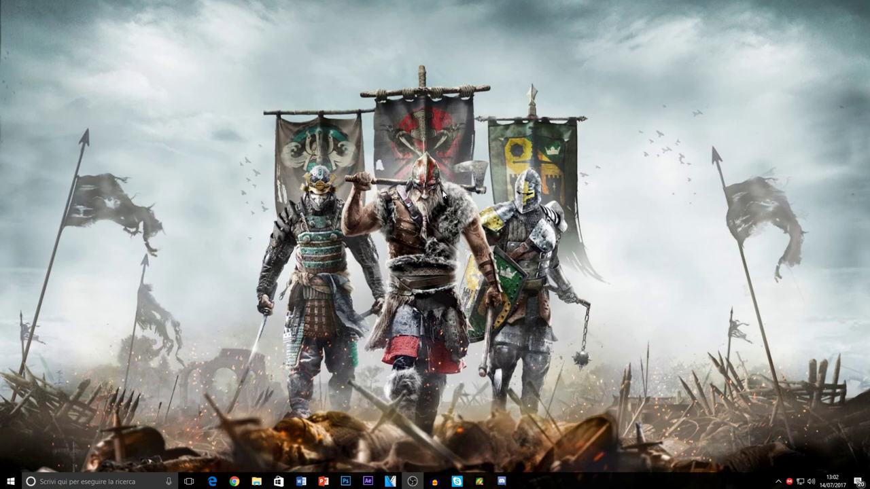